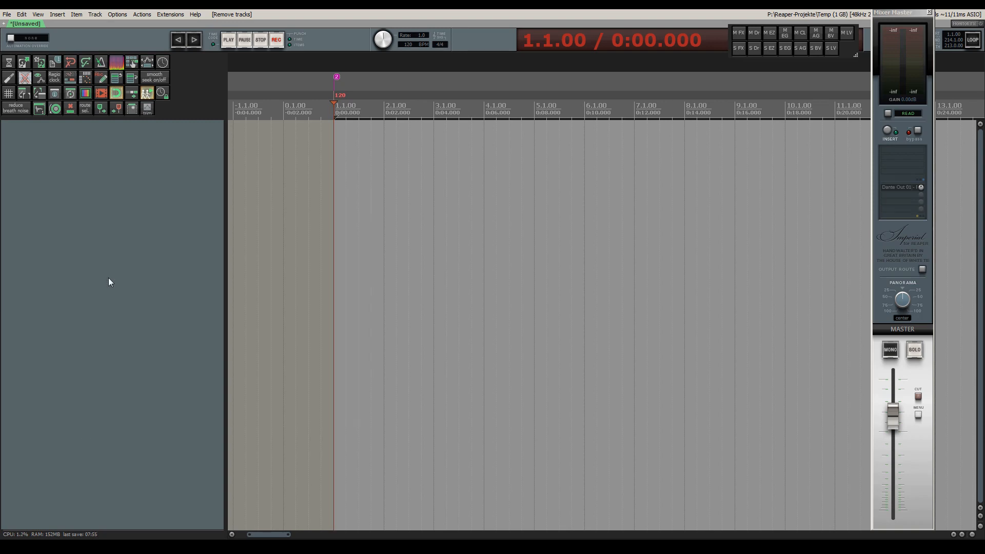
# Insert a virtual instrument track with VSTi EZdrummer, declining the extra per-output routing tracks.
pyautogui.rightClick(97, 161)
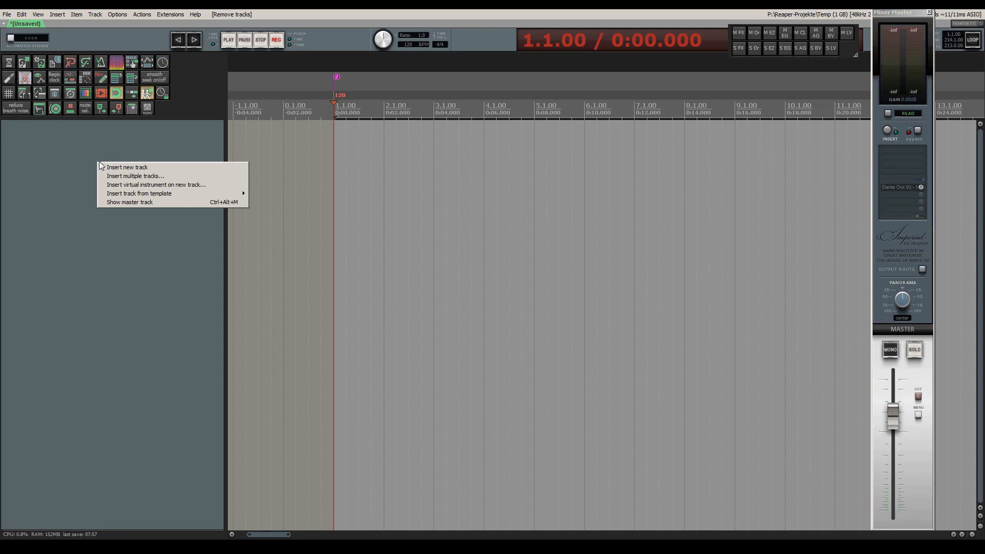
pyautogui.click(163, 185)
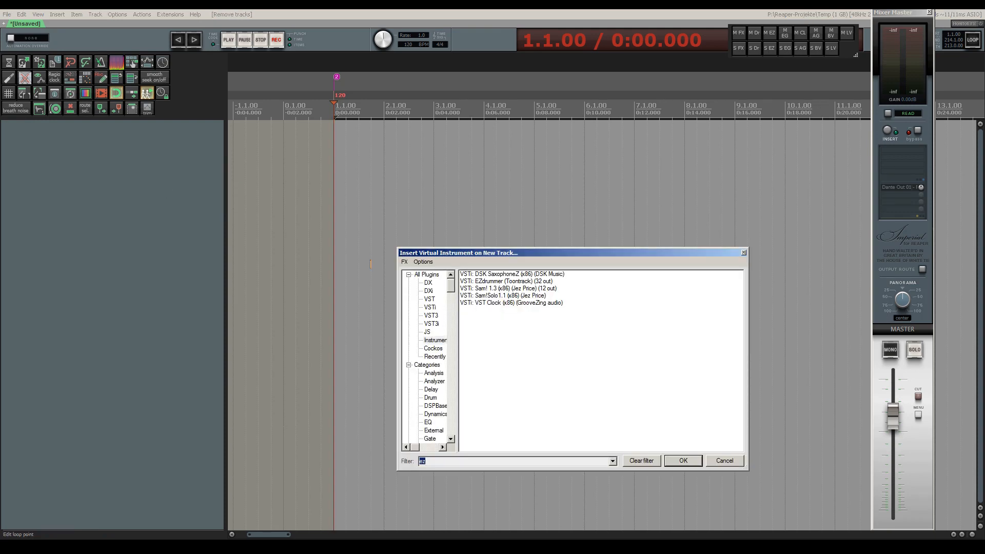
pyautogui.doubleClick(500, 282)
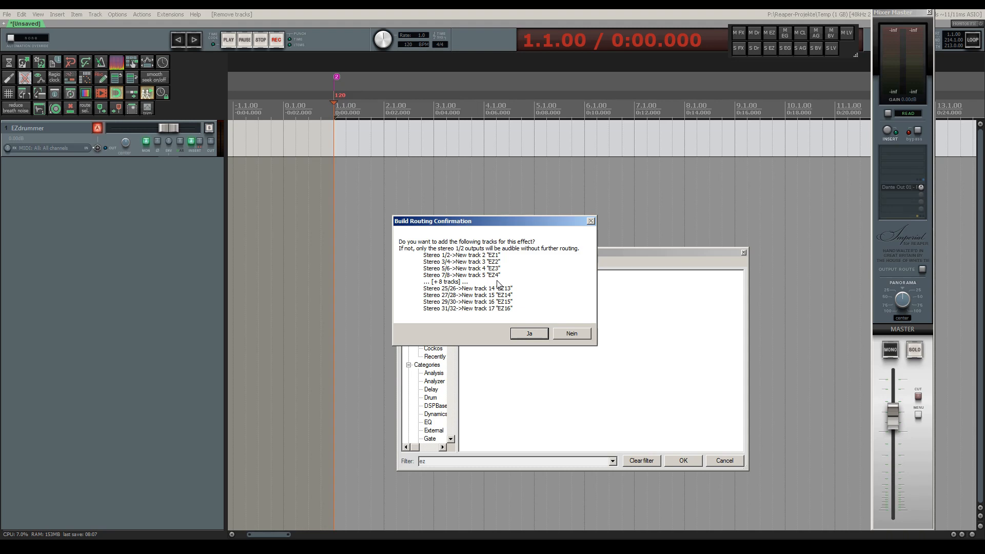
pyautogui.click(572, 333)
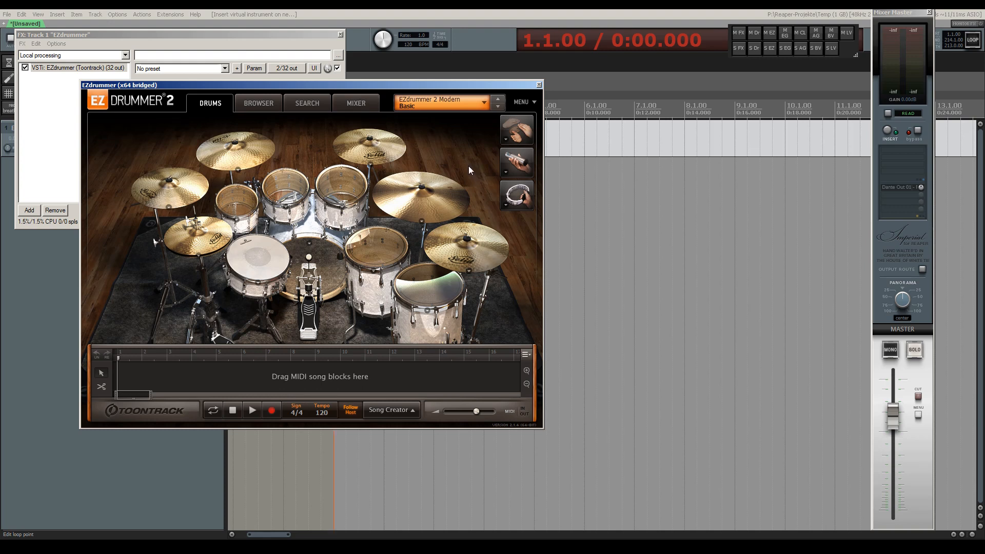
# Audition a drum sound from the kit and close the EZdrummer FX chain window.
pyautogui.click(321, 260)
pyautogui.click(339, 32)
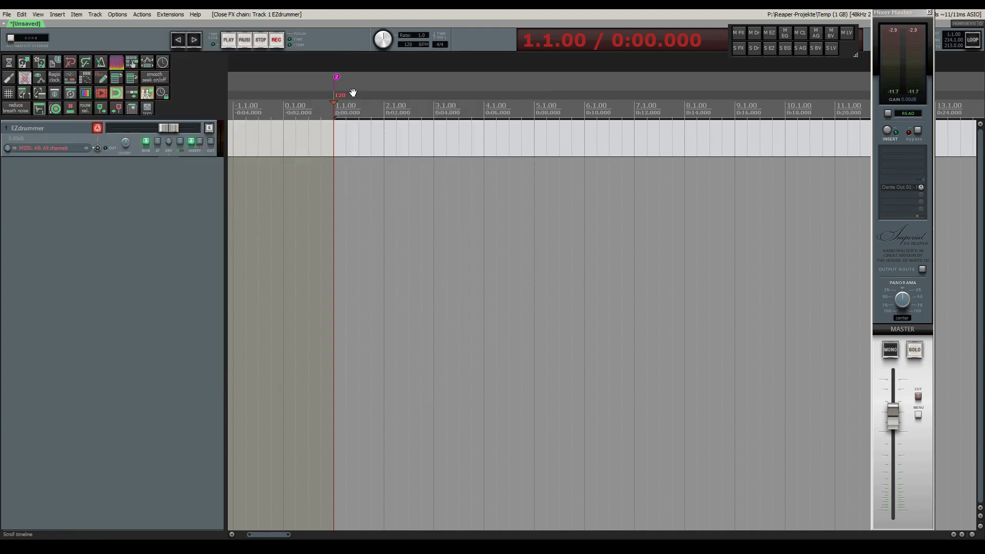
# Set the track input to MIDI VMidi 3 - WorldeController, All Channels.
pyautogui.click(28, 148)
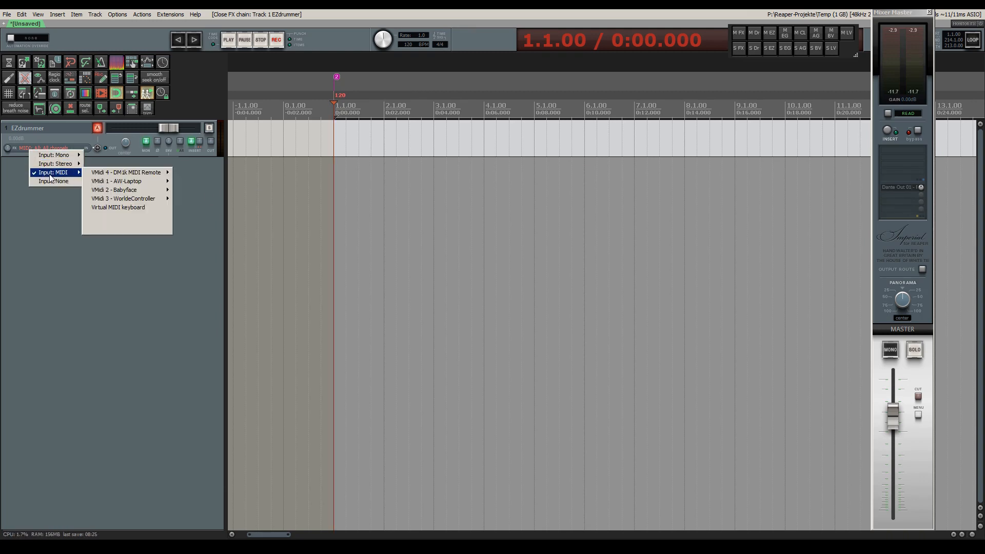
pyautogui.moveTo(54, 173)
pyautogui.moveTo(125, 198)
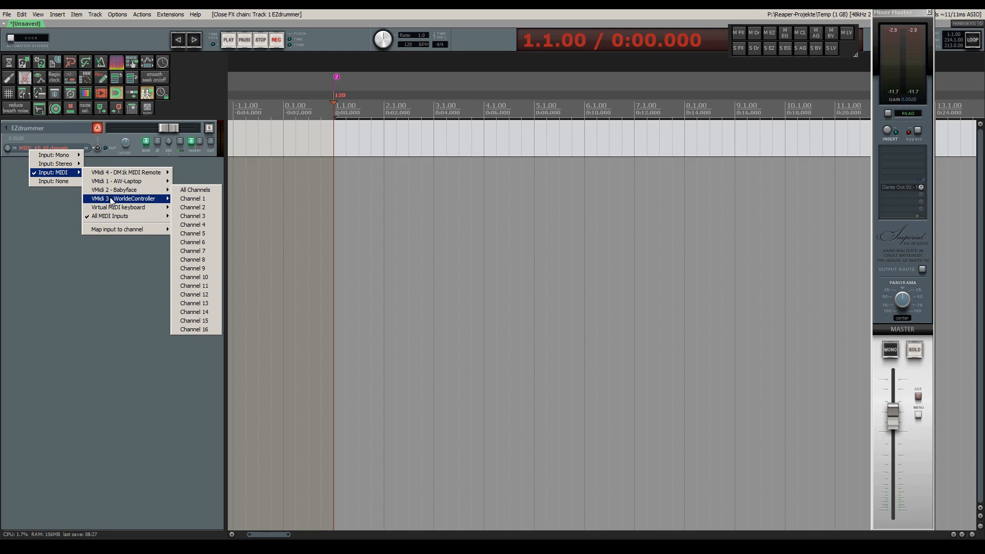
pyautogui.click(194, 199)
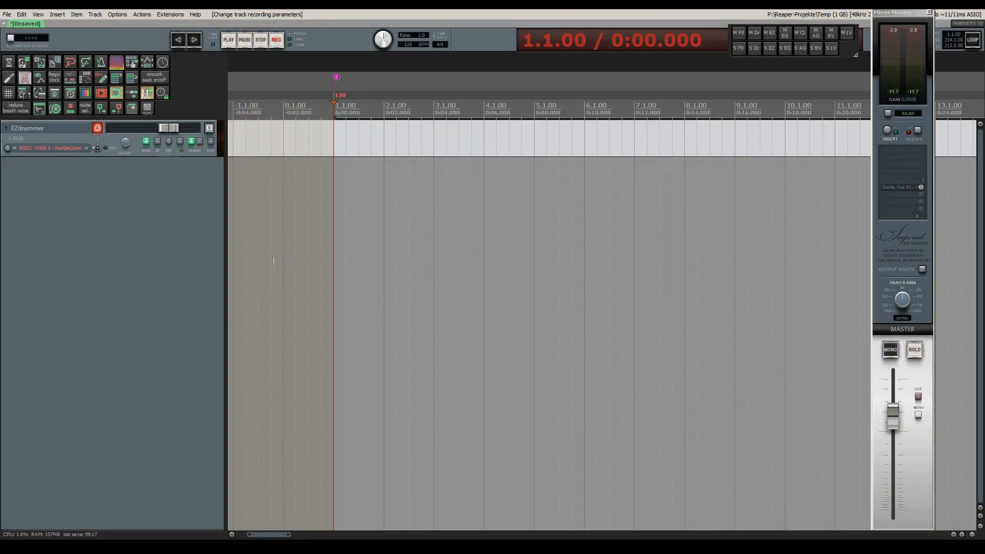
# Browse the Dream Pop groove library and audition the Someday Test groove at +74 velocity.
pyautogui.click(193, 140)
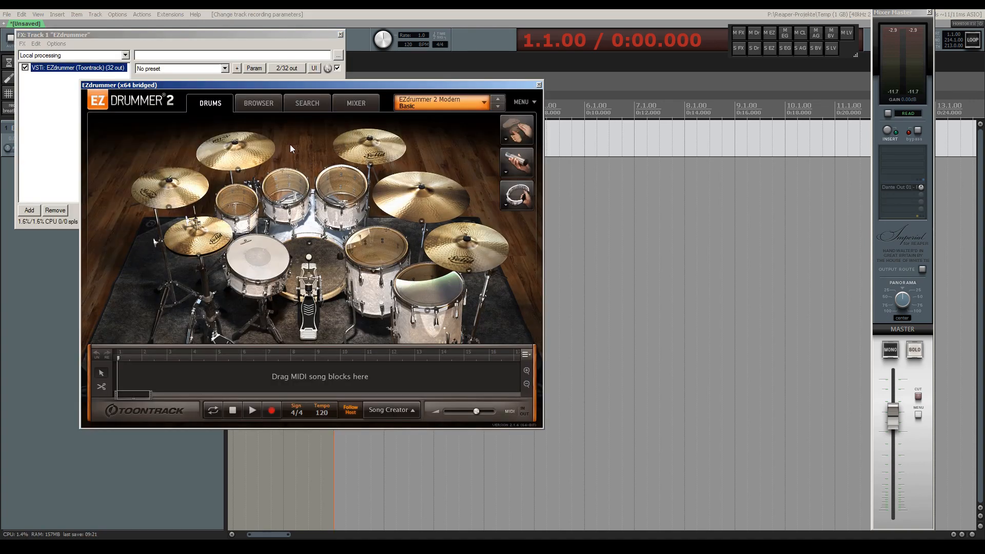
pyautogui.click(258, 103)
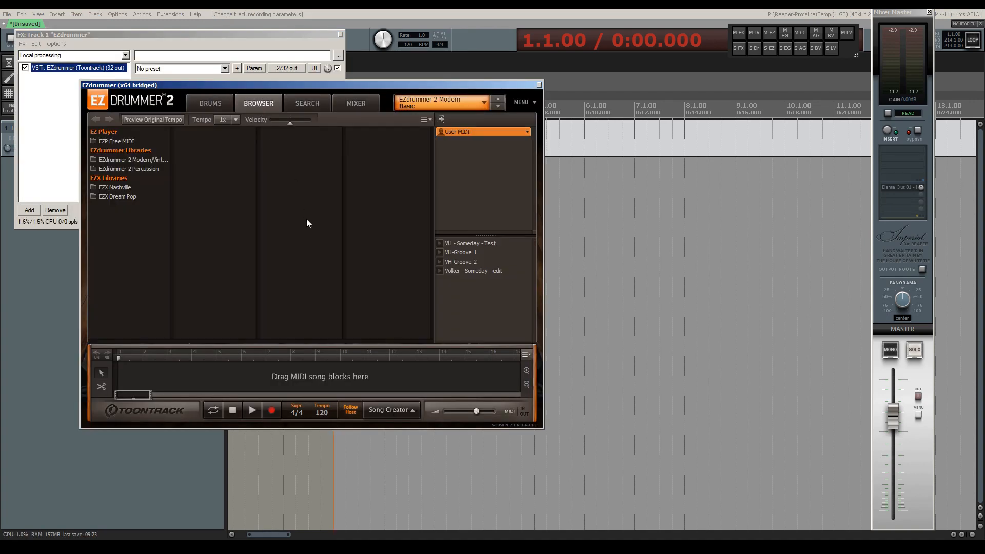
pyautogui.click(107, 196)
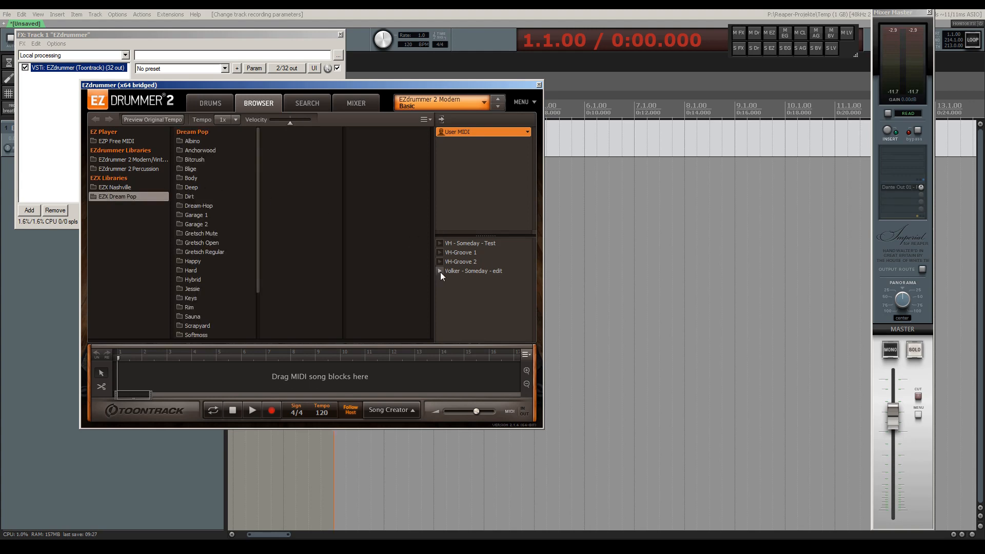
pyautogui.click(444, 242)
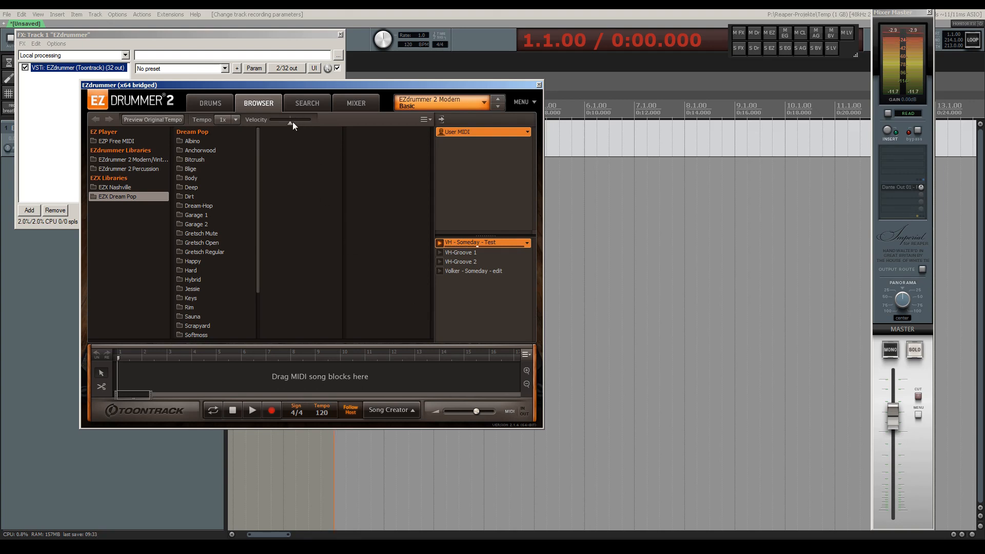
pyautogui.moveTo(290, 123); pyautogui.dragTo(300, 122)
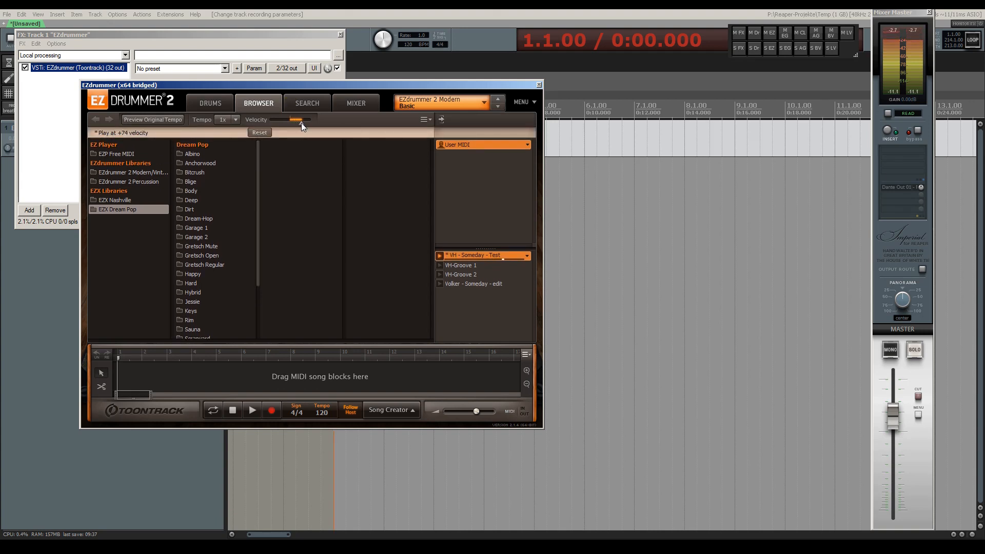
# Audition Anchorwood Variation 01, trying velocities around -32 and -26.
pyautogui.click(201, 162)
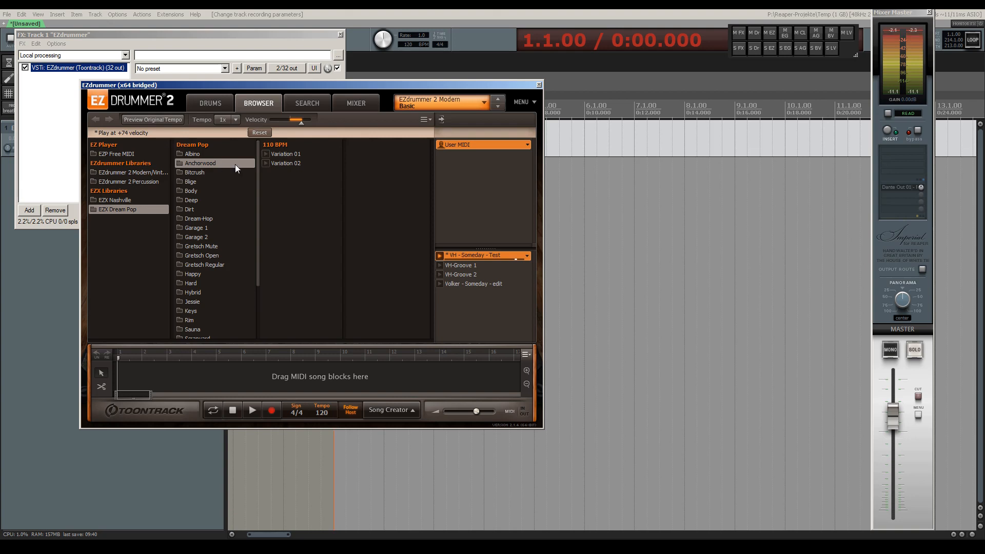
pyautogui.click(268, 153)
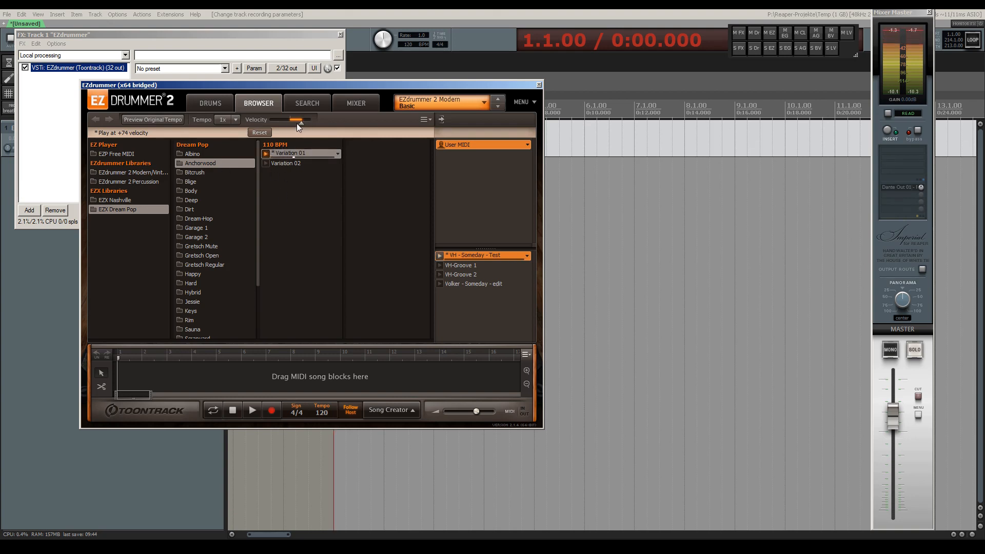
pyautogui.click(265, 134)
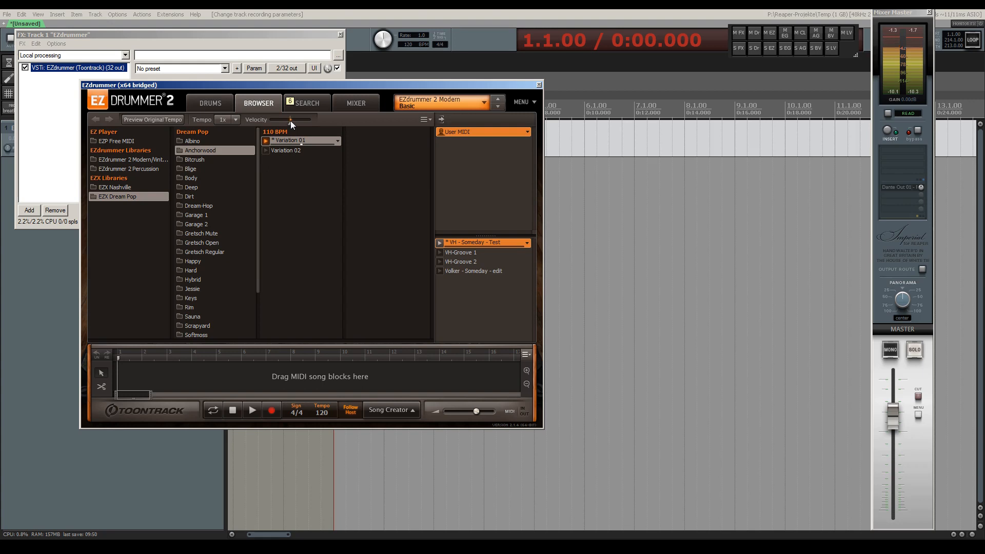
pyautogui.moveTo(290, 121); pyautogui.dragTo(286, 122)
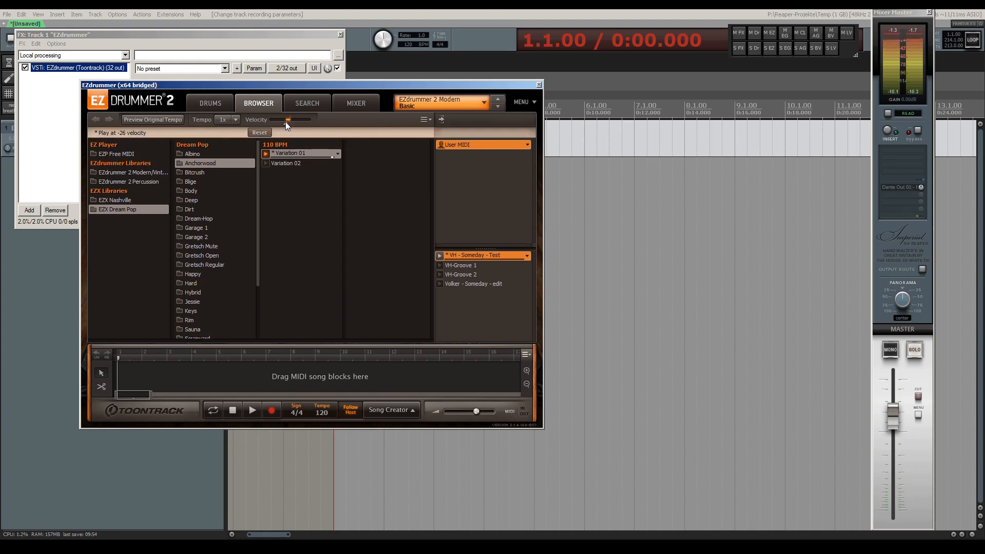
pyautogui.moveTo(287, 120); pyautogui.dragTo(284, 122)
pyautogui.moveTo(283, 123); pyautogui.dragTo(287, 123)
# Audition Gretsch Mute Variation 02 and lower its velocity slightly below default.
pyautogui.click(196, 246)
pyautogui.click(267, 172)
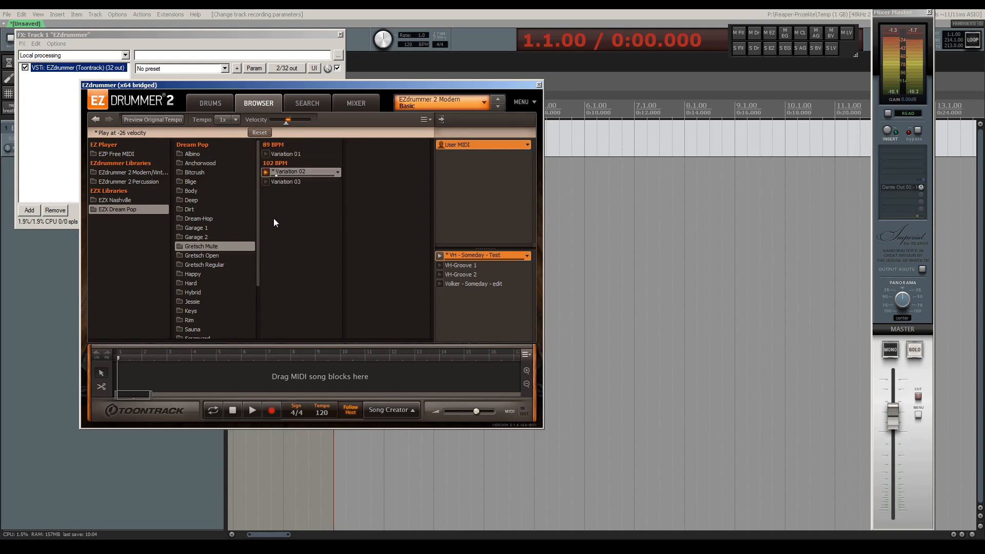
pyautogui.click(259, 133)
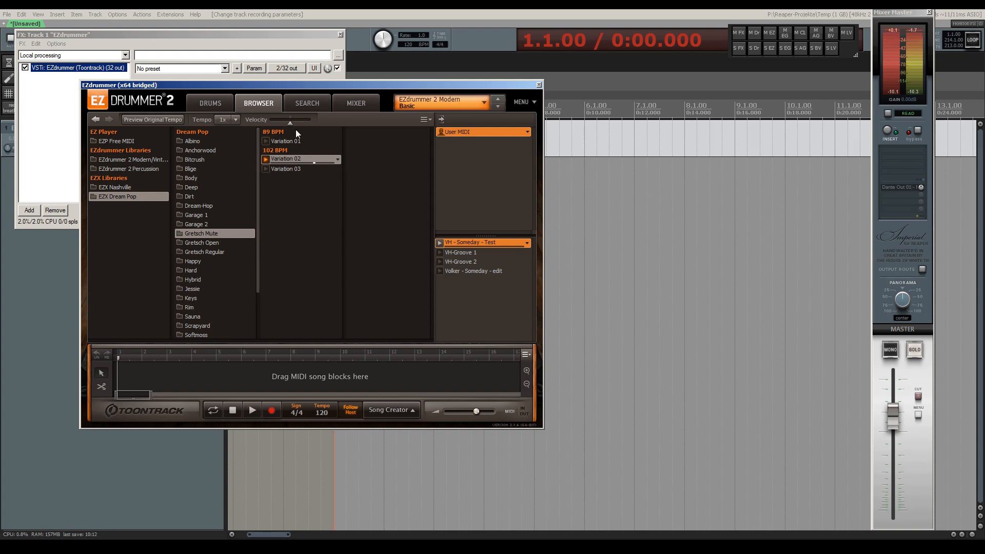
pyautogui.moveTo(290, 122); pyautogui.dragTo(287, 122)
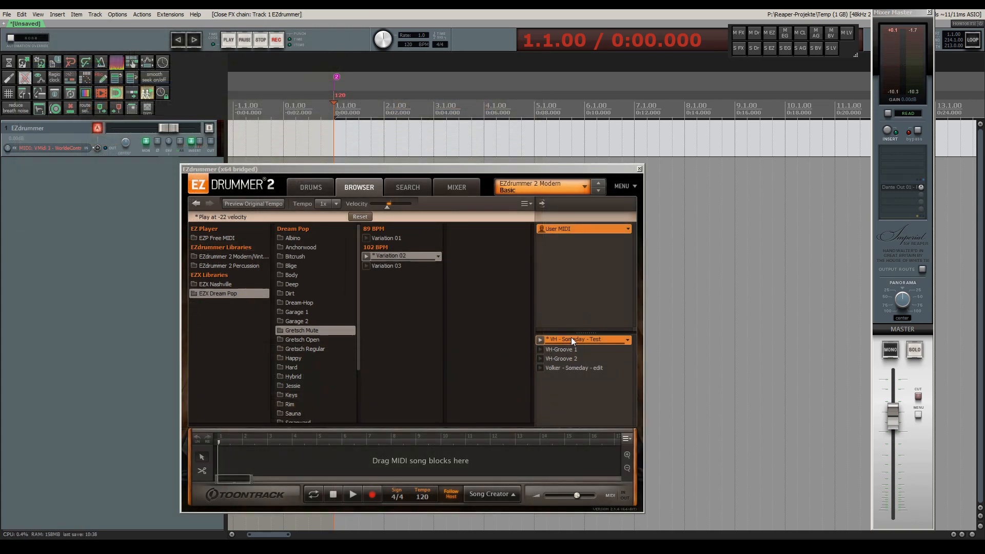
# Drag Variation 02 onto the song track, set the loop area around it and start playback.
pyautogui.moveTo(571, 337)
pyautogui.mouseDown()
pyautogui.moveTo(415, 431)
pyautogui.moveTo(347, 454)
pyautogui.mouseUp()
pyautogui.rightClick(360, 461)
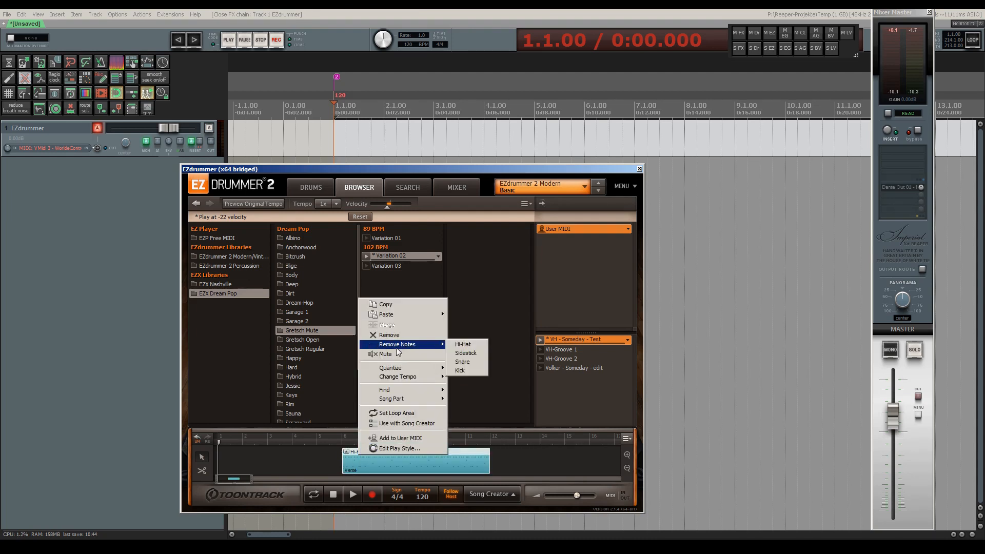
pyautogui.click(401, 413)
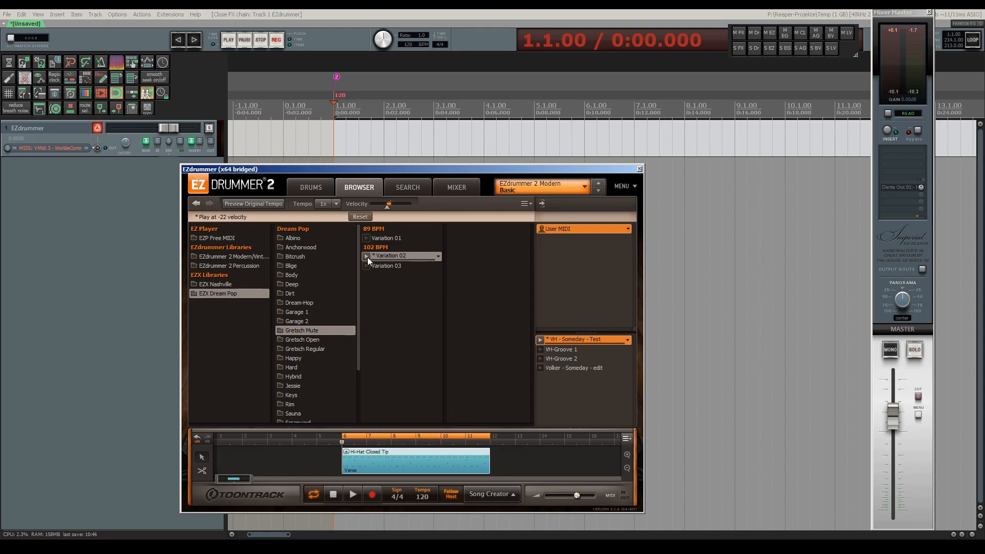
pyautogui.click(353, 495)
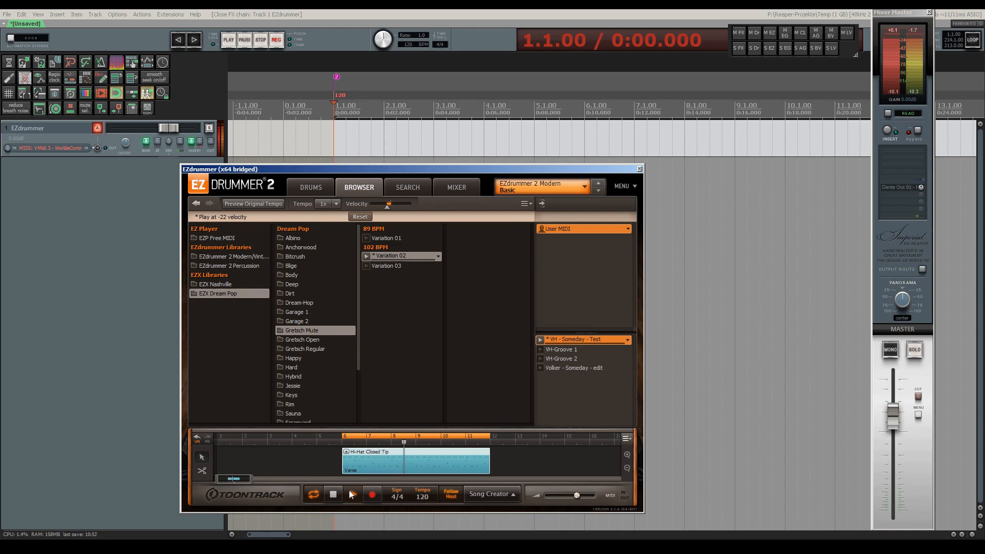
# Open Edit Play Style for the groove block and select rack tom 2.
pyautogui.rightClick(404, 459)
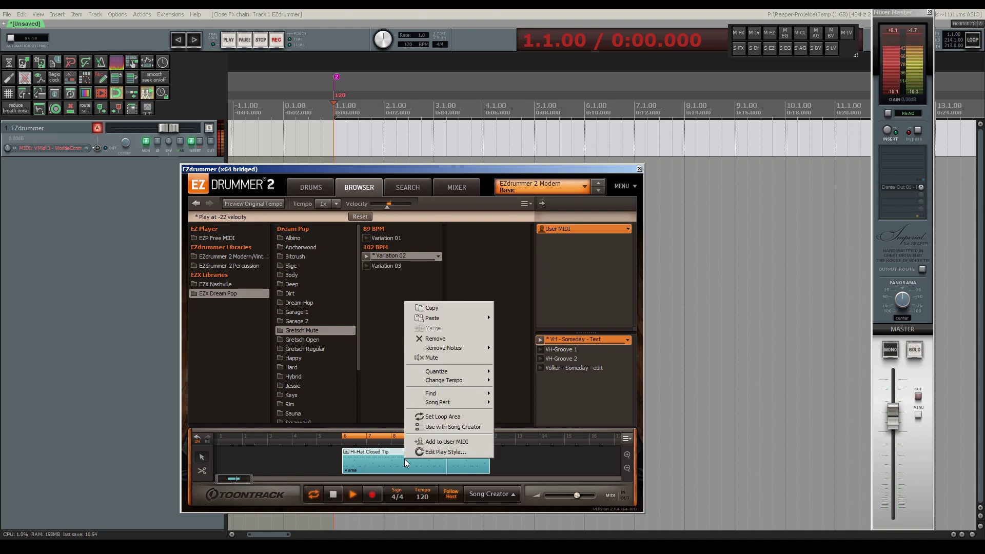
pyautogui.click(457, 455)
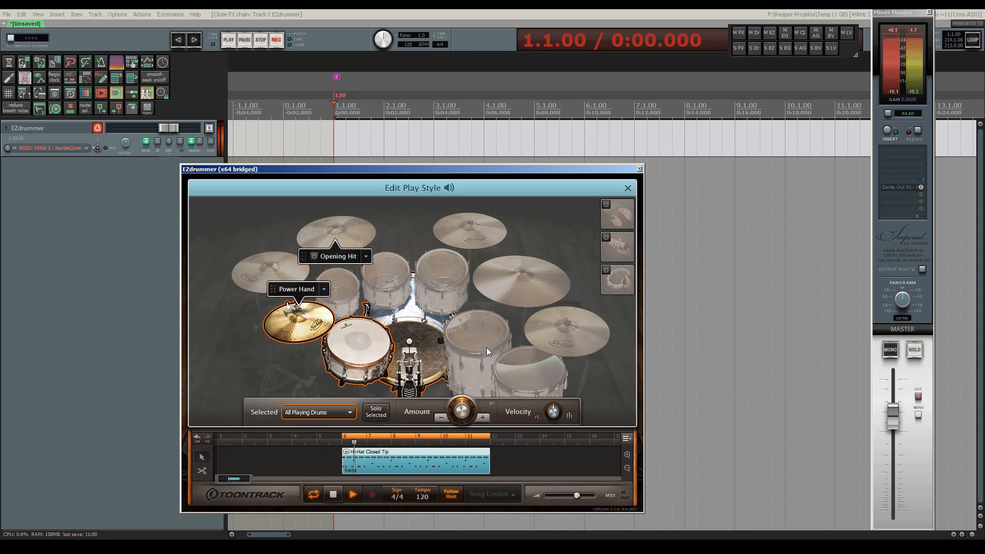
pyautogui.click(392, 275)
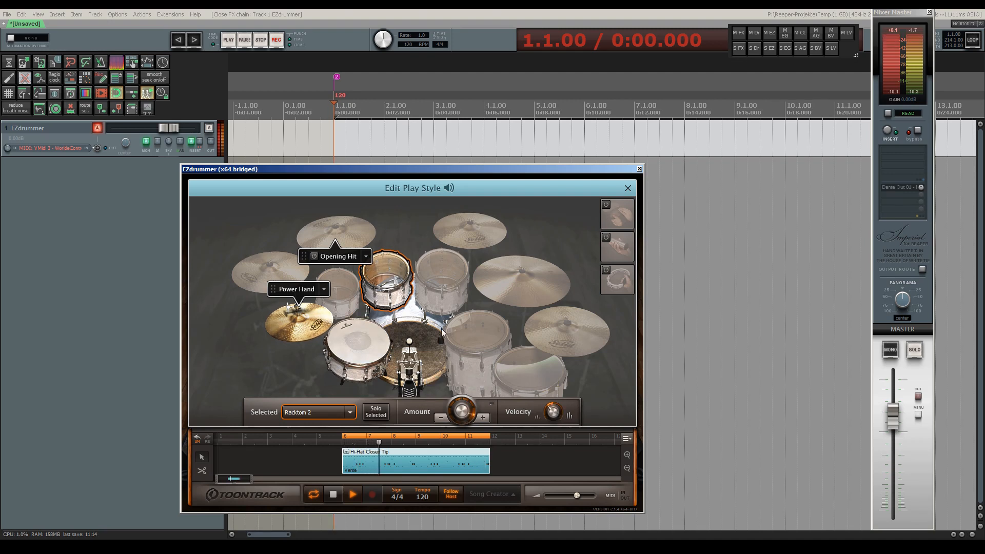
# Step through Racktom 3, Floortom 1 and the Ride cymbal, then stop the groove.
pyautogui.click(436, 275)
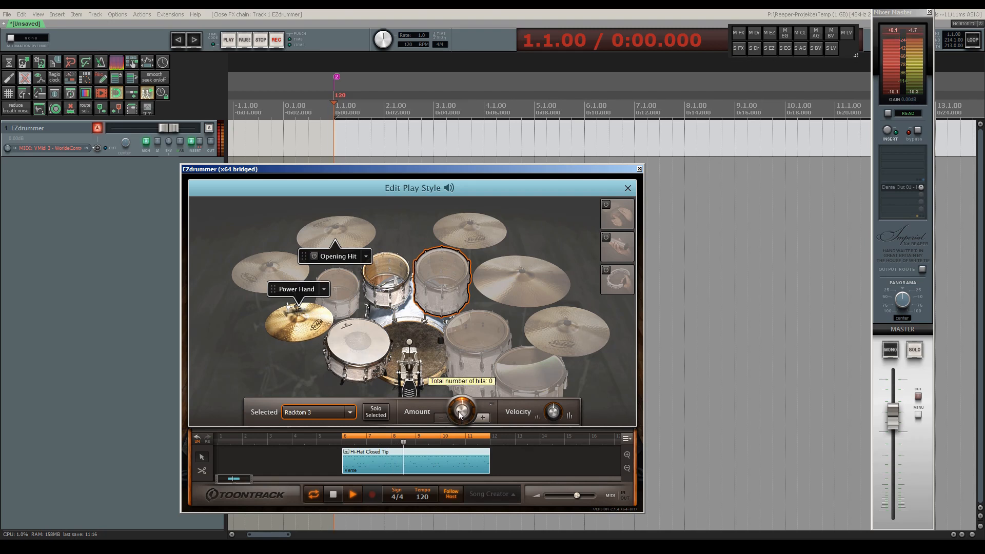
pyautogui.moveTo(552, 411)
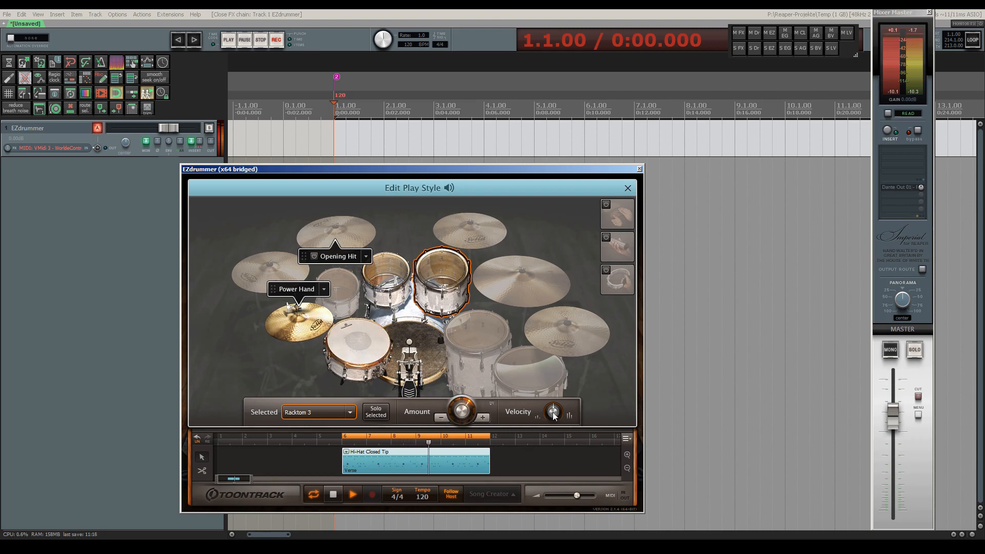
pyautogui.click(475, 359)
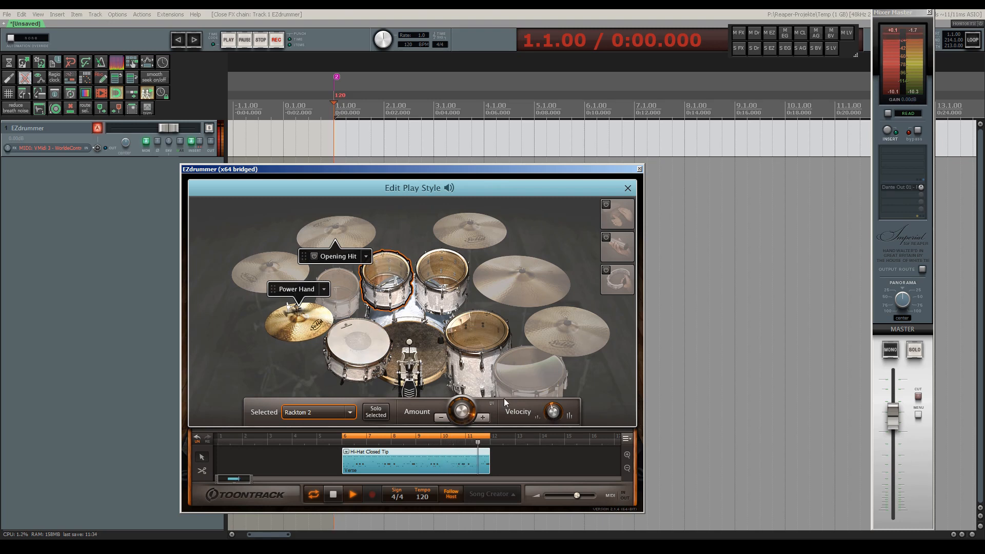
pyautogui.click(525, 294)
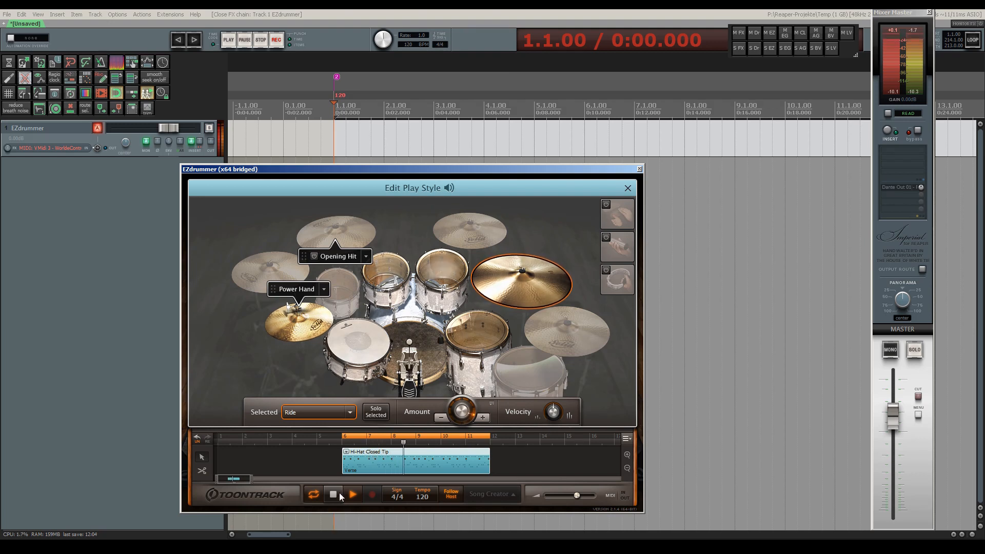
pyautogui.press('space')
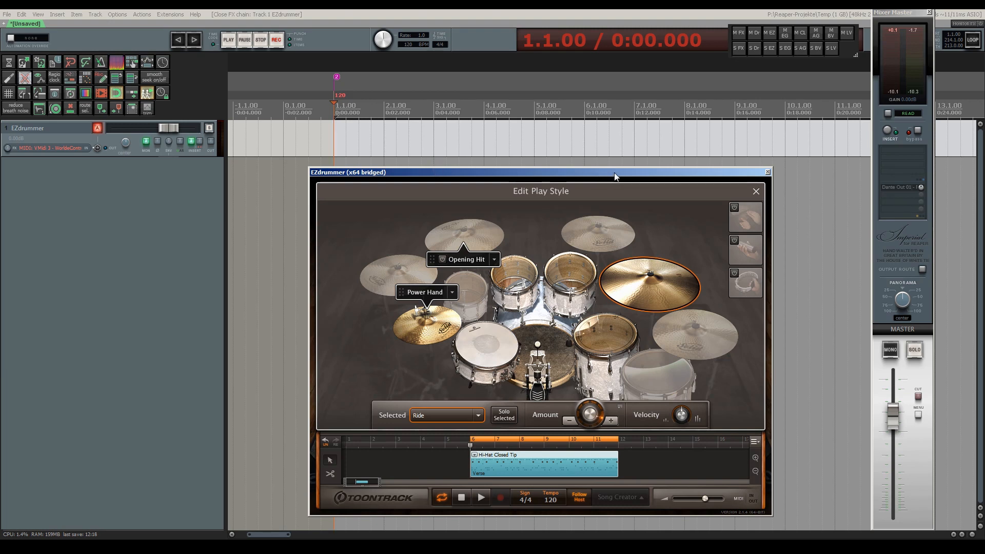
# Uncover the MIDI File Import prompt and accept importing the groove as a MIDI item.
pyautogui.moveTo(433, 172); pyautogui.dragTo(593, 181)
pyautogui.moveTo(438, 239); pyautogui.dragTo(265, 258)
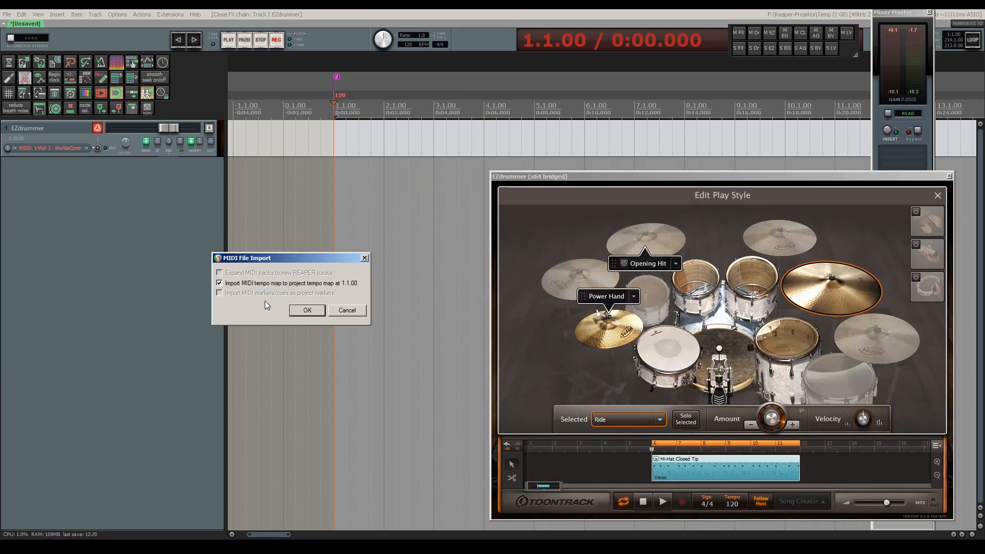
pyautogui.click(310, 311)
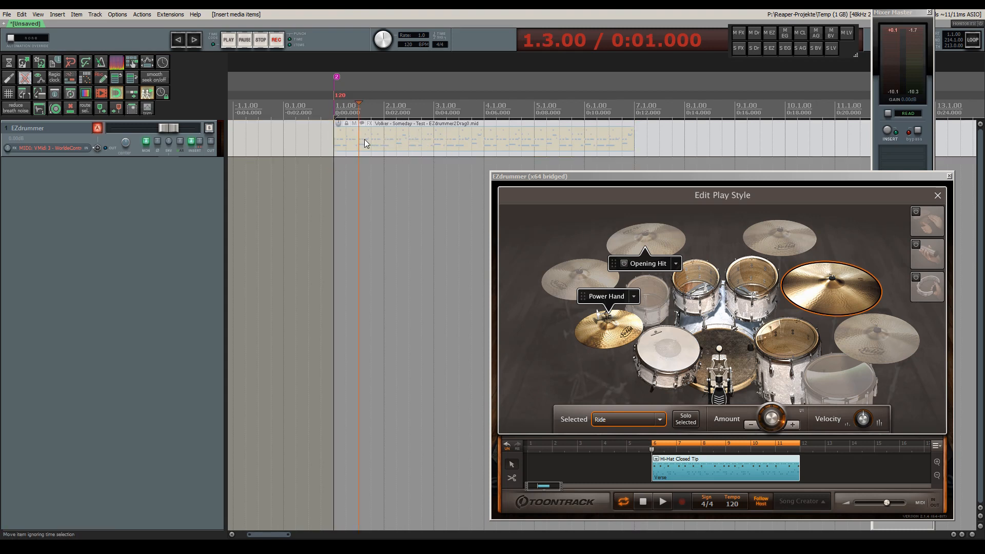
pyautogui.press('space')
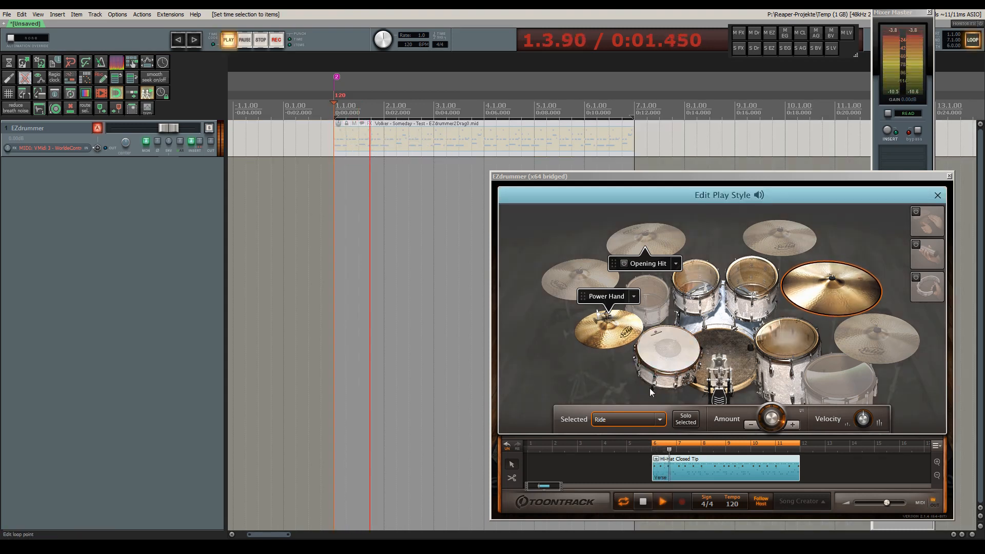
pyautogui.press('space')
# Remove the song block from EZdrummer's own track, play the project and open the MIDI item for editing.
pyautogui.rightClick(690, 471)
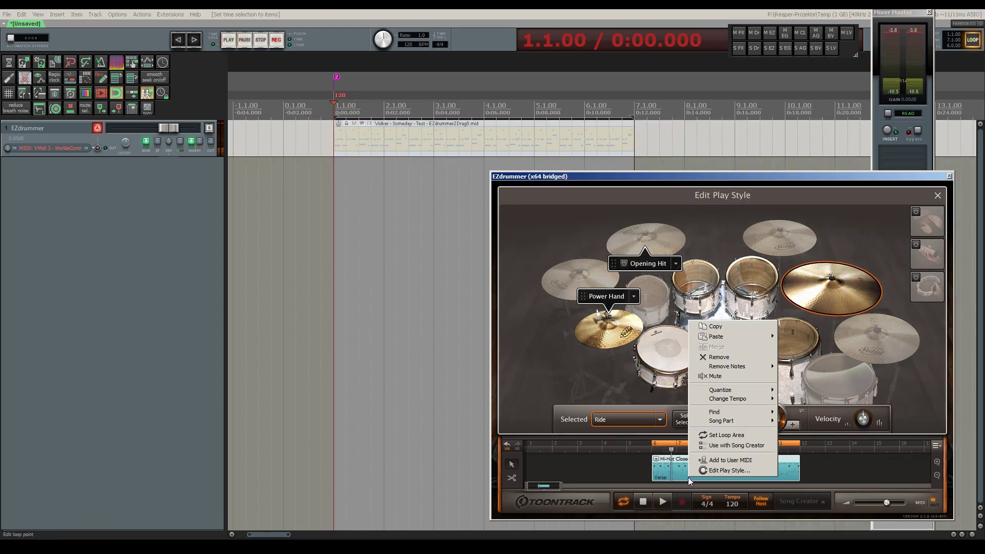
pyautogui.click(720, 357)
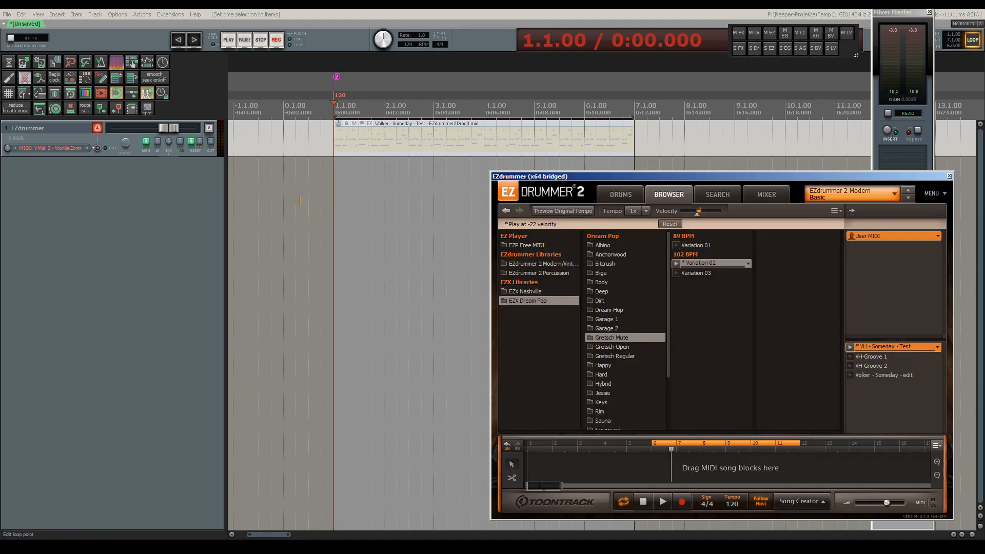
pyautogui.press('space')
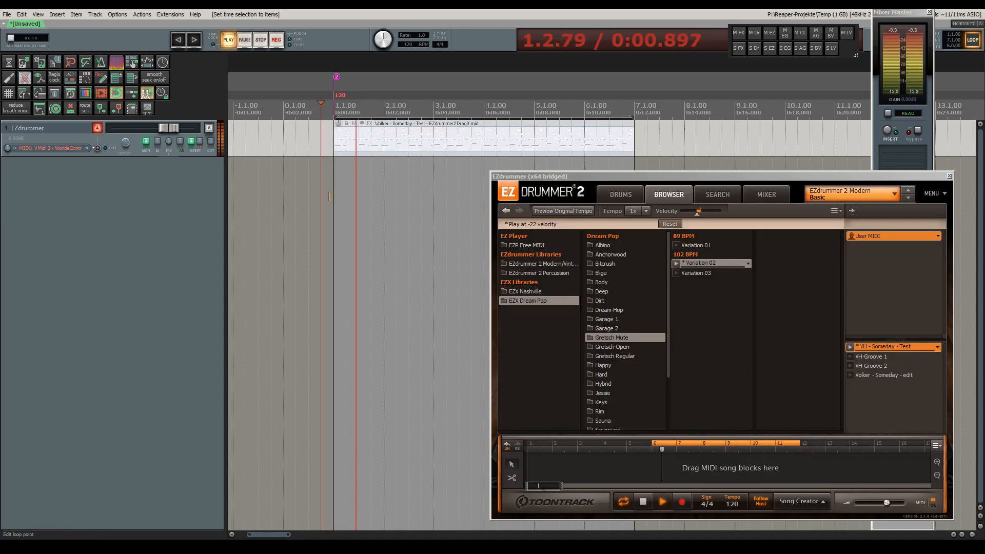
pyautogui.doubleClick(398, 140)
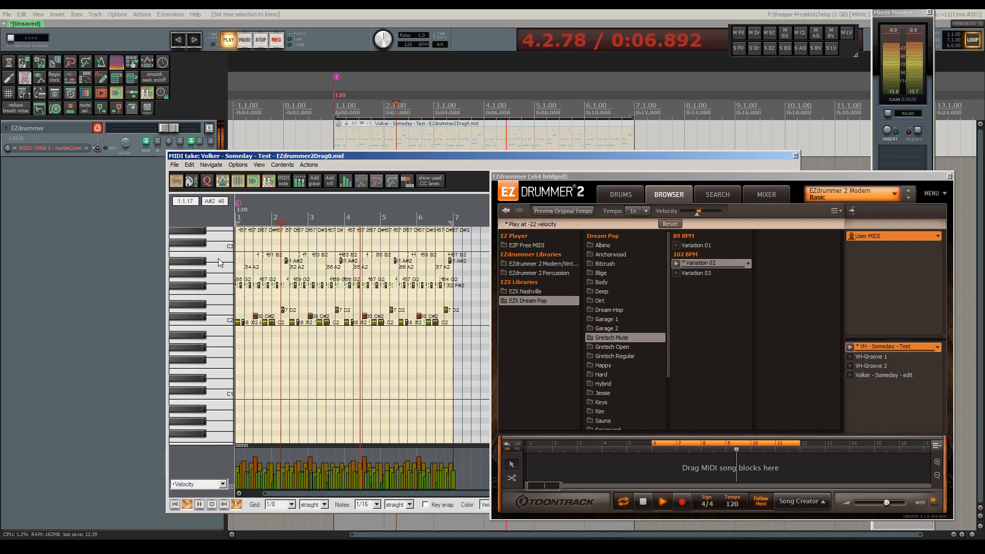
pyautogui.scroll(2, 220, 262)
pyautogui.scroll(1, 209, 282)
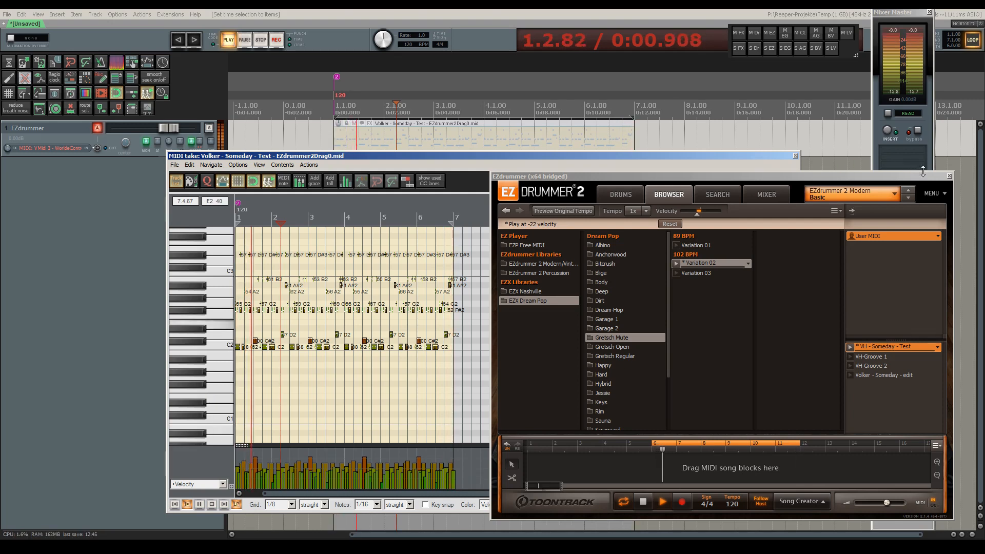
# Select all notes in the take and drag the velocity lane to raise, lower and fine-tune their velocities.
pyautogui.click(370, 158)
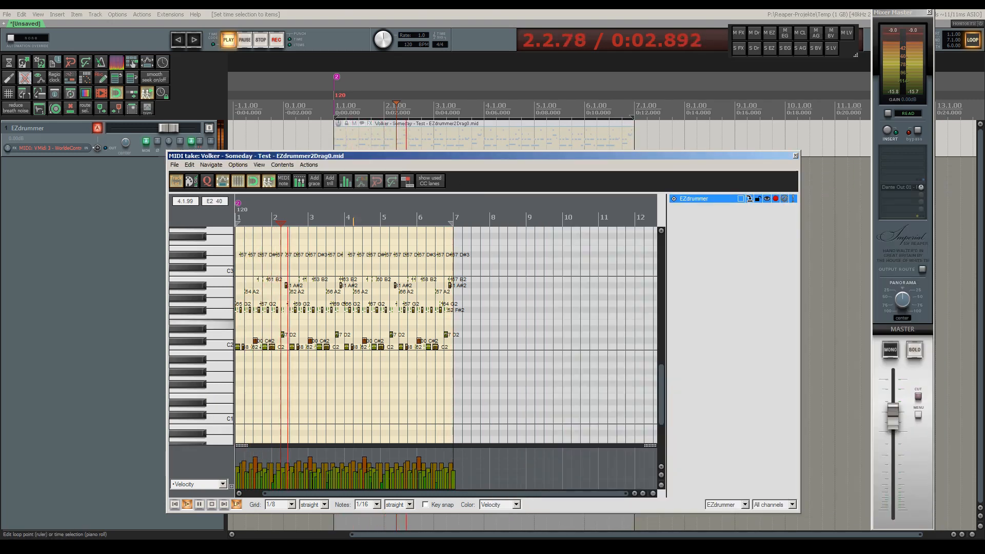
pyautogui.hotkey('ctrl', 'a')
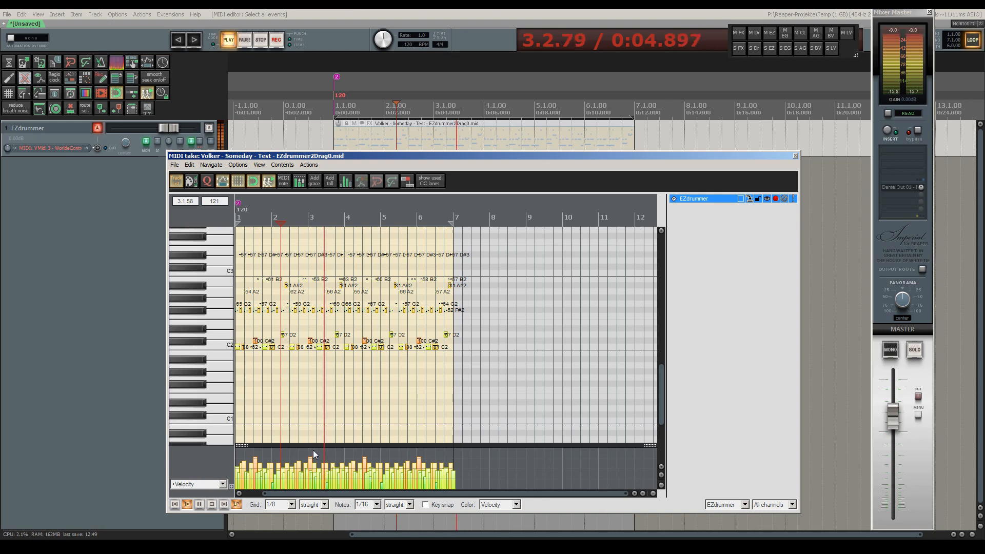
pyautogui.press('h')
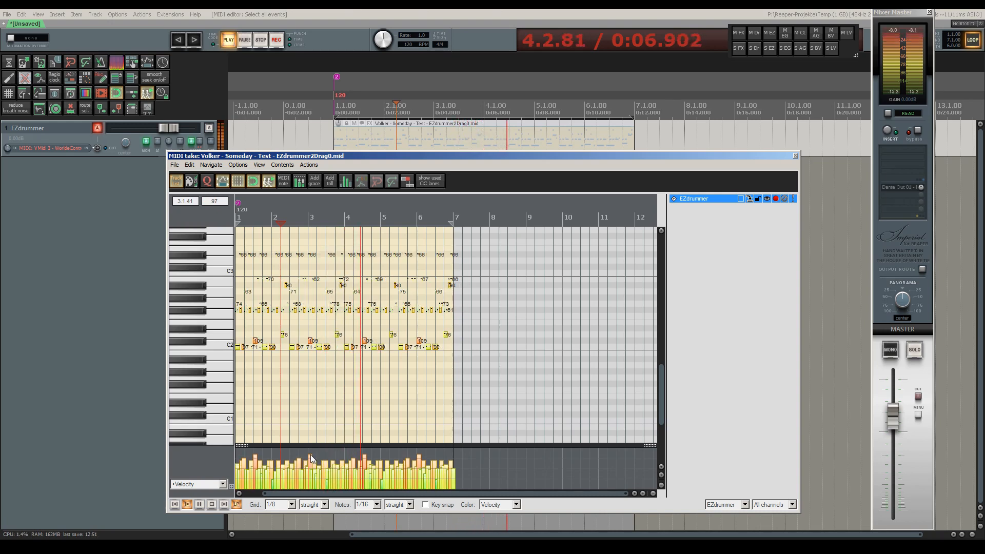
pyautogui.moveTo(311, 459); pyautogui.dragTo(310, 454)
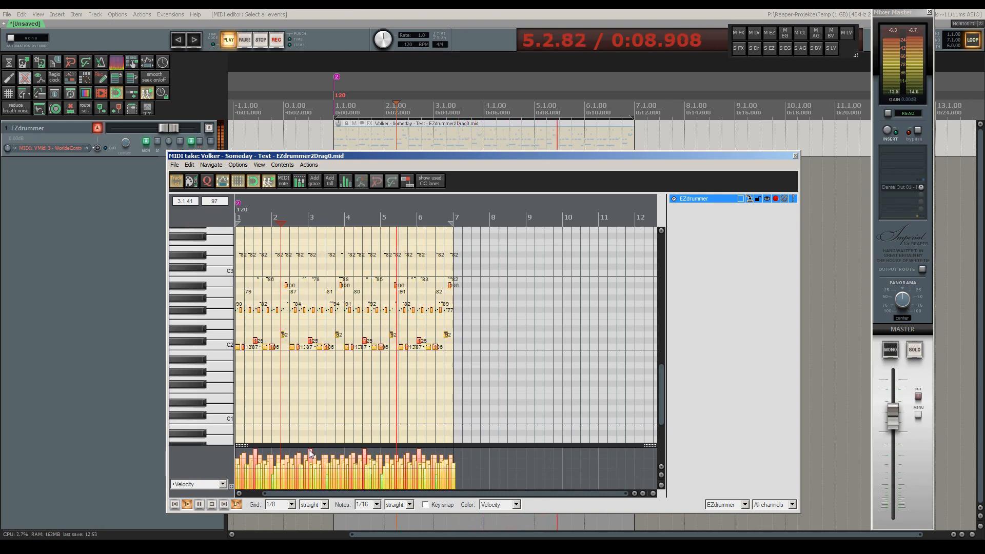
pyautogui.hotkey('ctrl', 'F2')
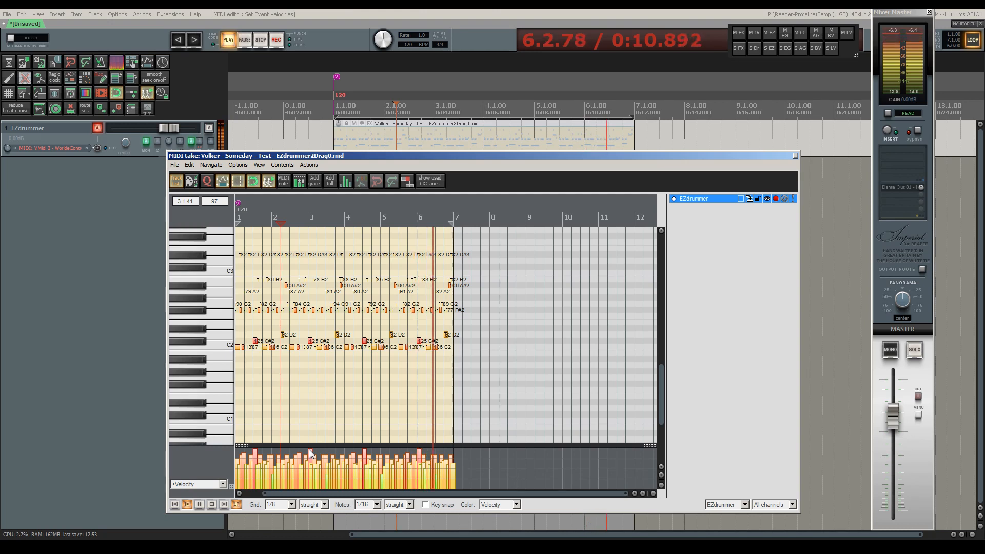
pyautogui.moveTo(311, 453); pyautogui.dragTo(312, 456)
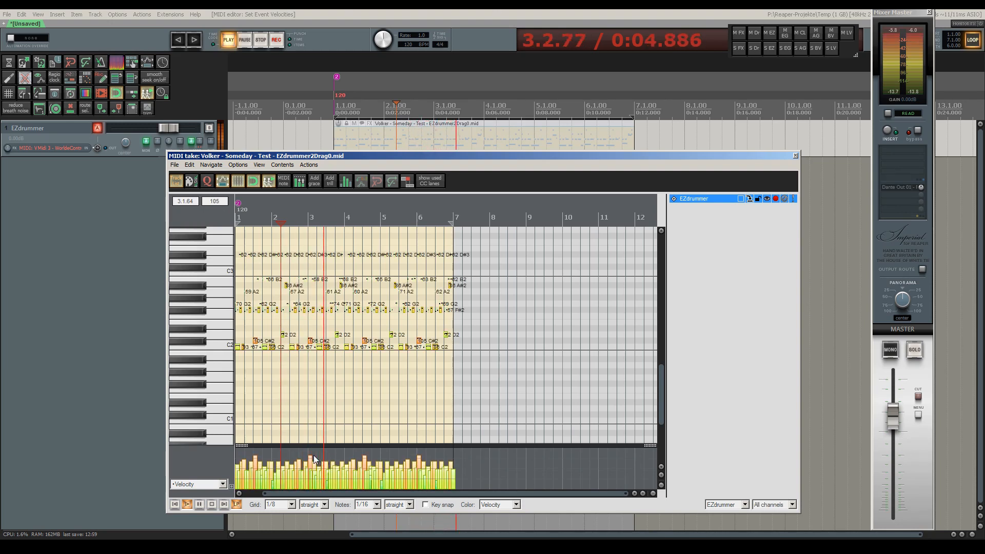
pyautogui.moveTo(314, 454); pyautogui.dragTo(310, 455)
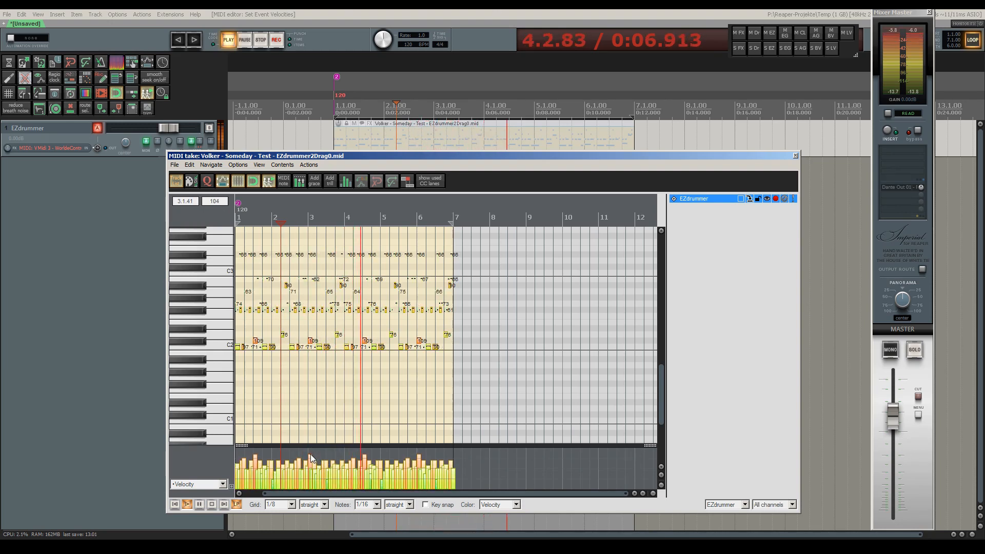
# Stop playback, refocus the MIDI editor and restart playback.
pyautogui.press('space')
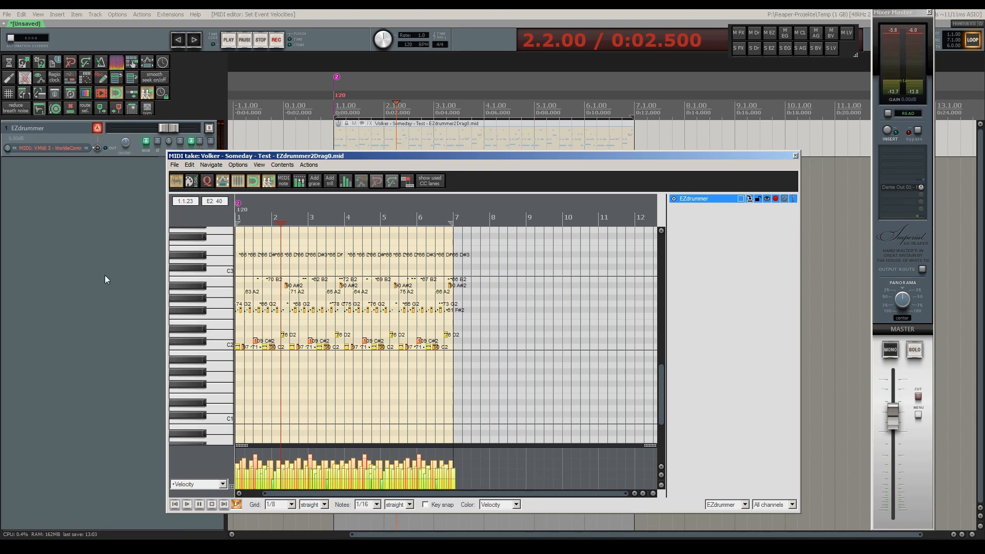
pyautogui.click(98, 201)
pyautogui.press('space')
pyautogui.click(719, 160)
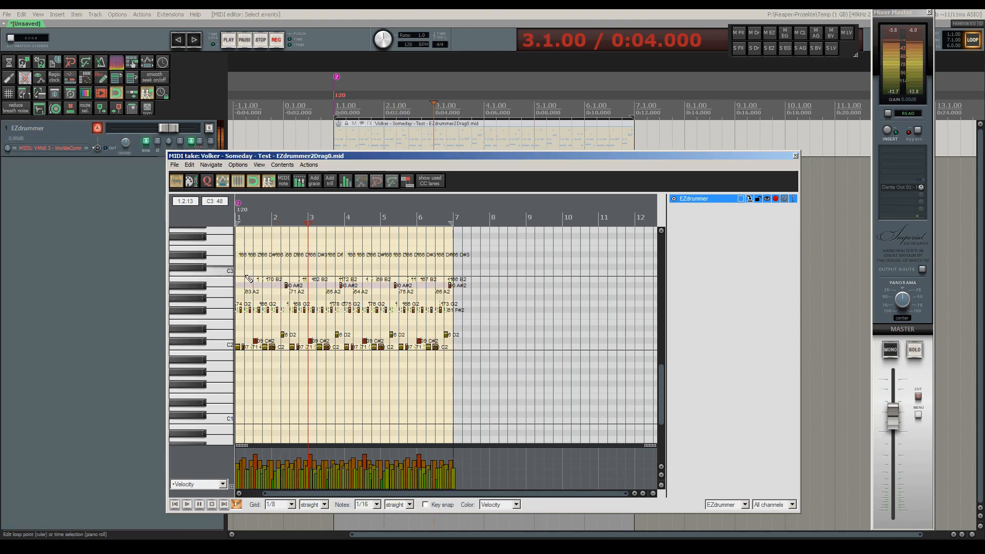
# Close the MIDI editor and open the EZdrummer track's FX chain.
pyautogui.click(798, 156)
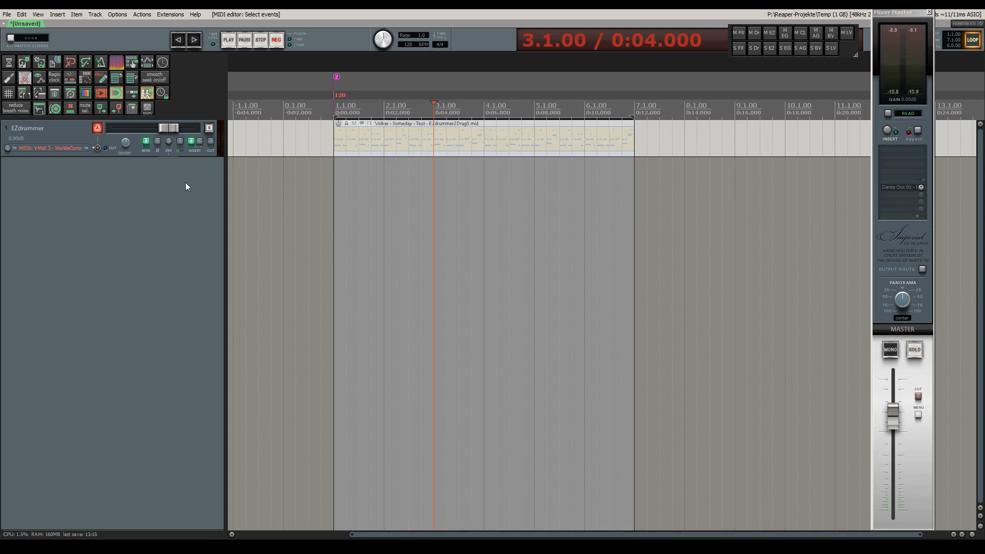
pyautogui.click(195, 145)
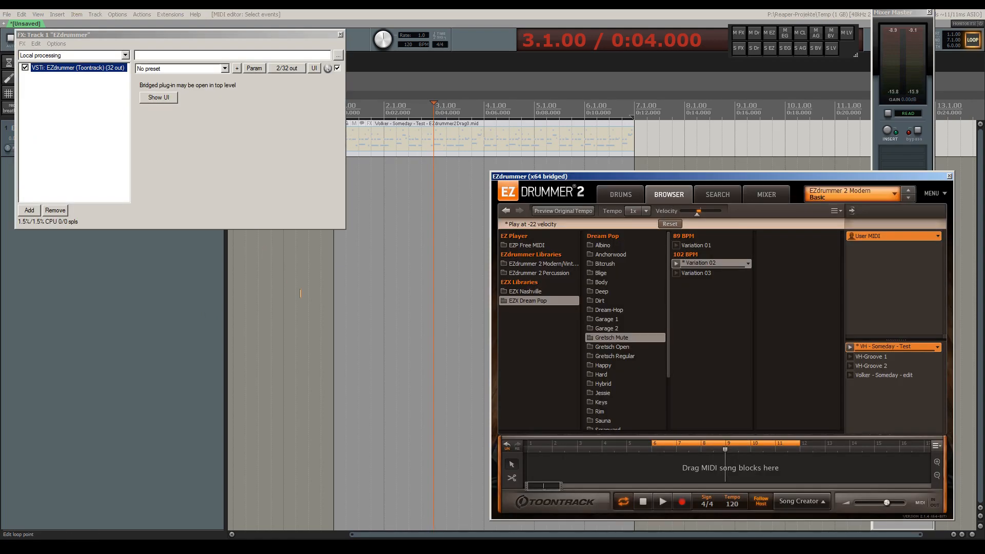
# Build multichannel output routing for EZdrummer, creating tracks EZ1–EZ16, and close the FX chain.
pyautogui.click(55, 44)
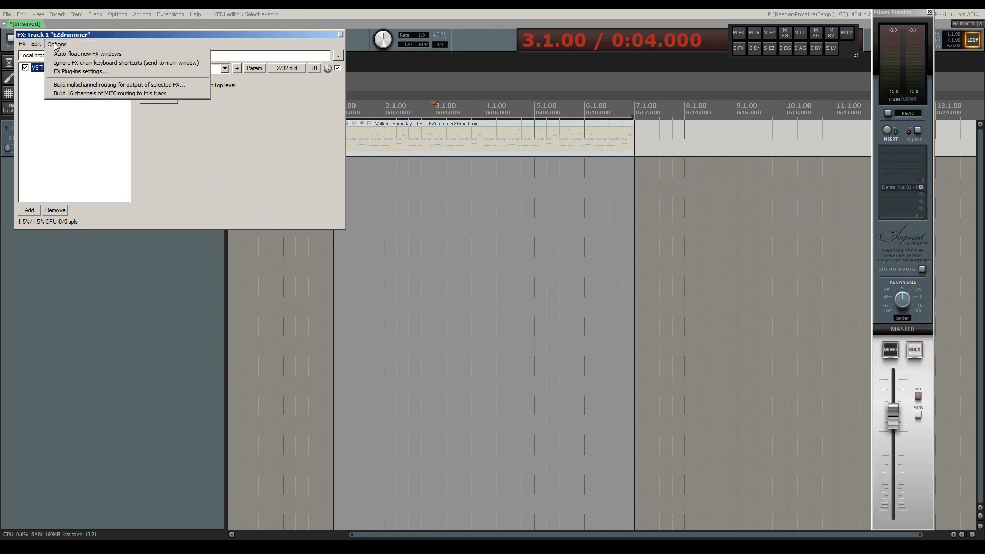
pyautogui.click(127, 86)
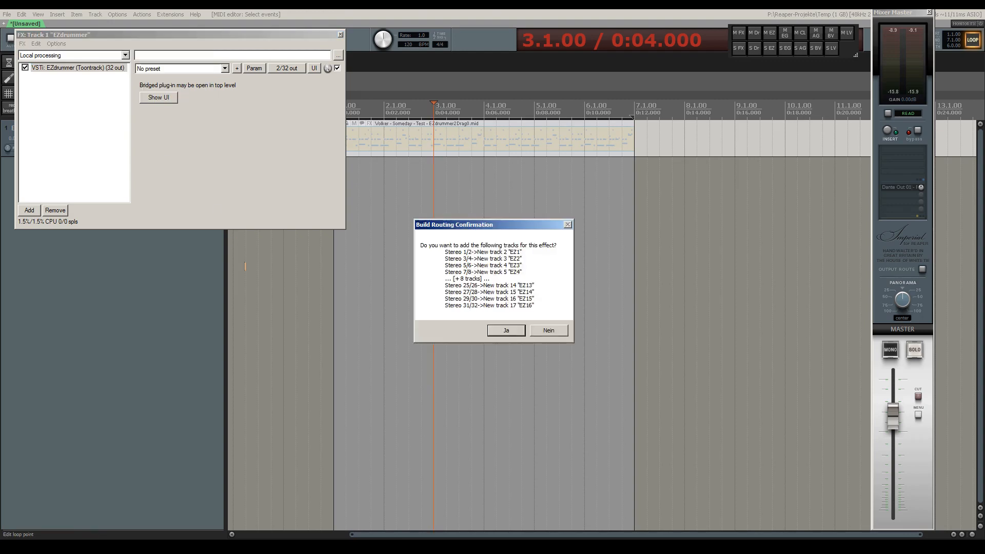
pyautogui.click(506, 331)
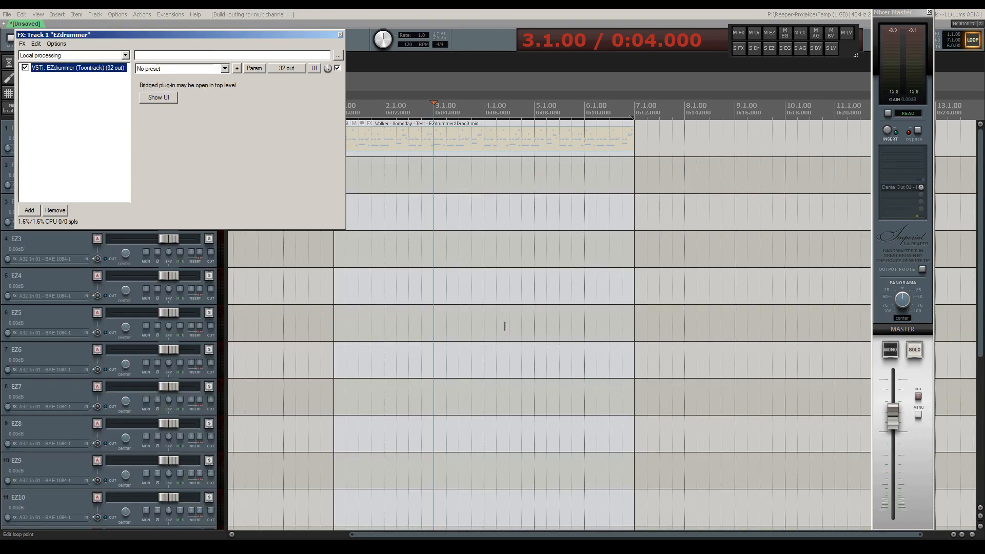
pyautogui.click(340, 36)
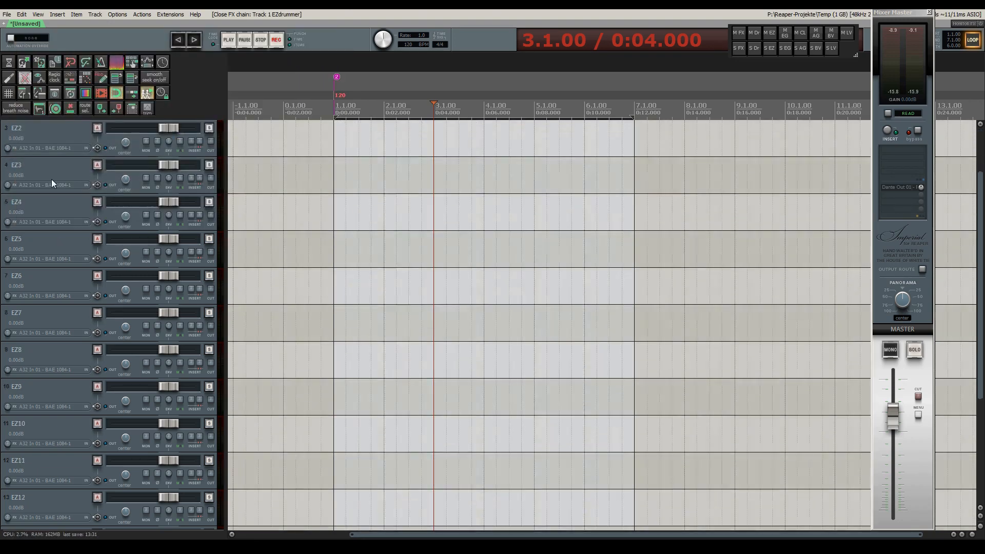
pyautogui.scroll(-5, 51, 179)
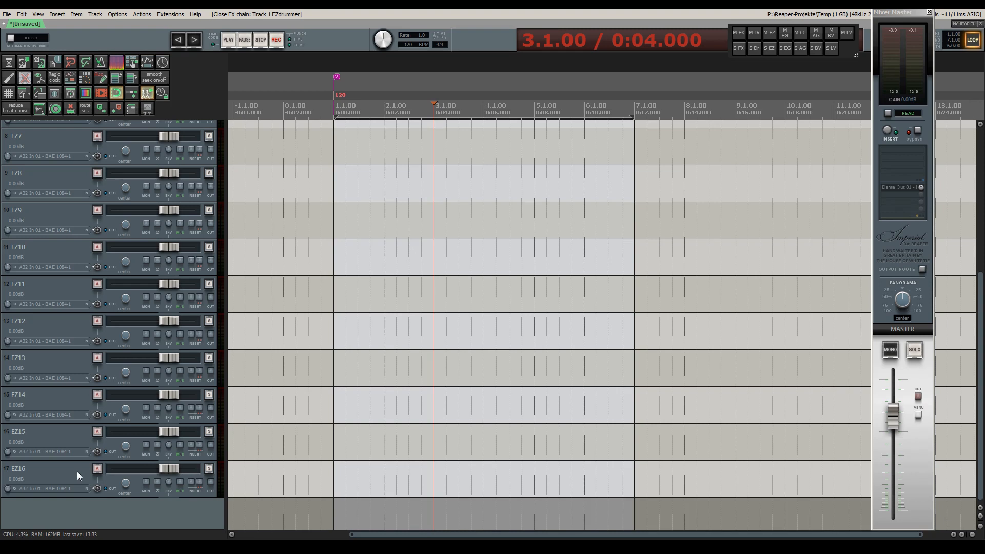
pyautogui.scroll(2, 46, 362)
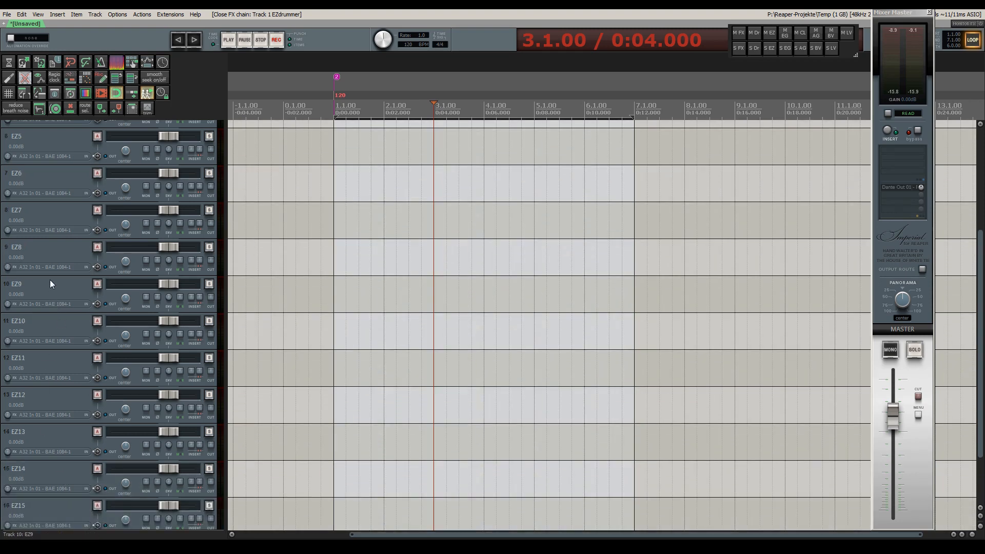
# Delete surplus tracks EZ9–EZ16 and open the EZdrummer track's routing window.
pyautogui.keyDown('shift'); pyautogui.click(49, 290); pyautogui.keyUp('shift')
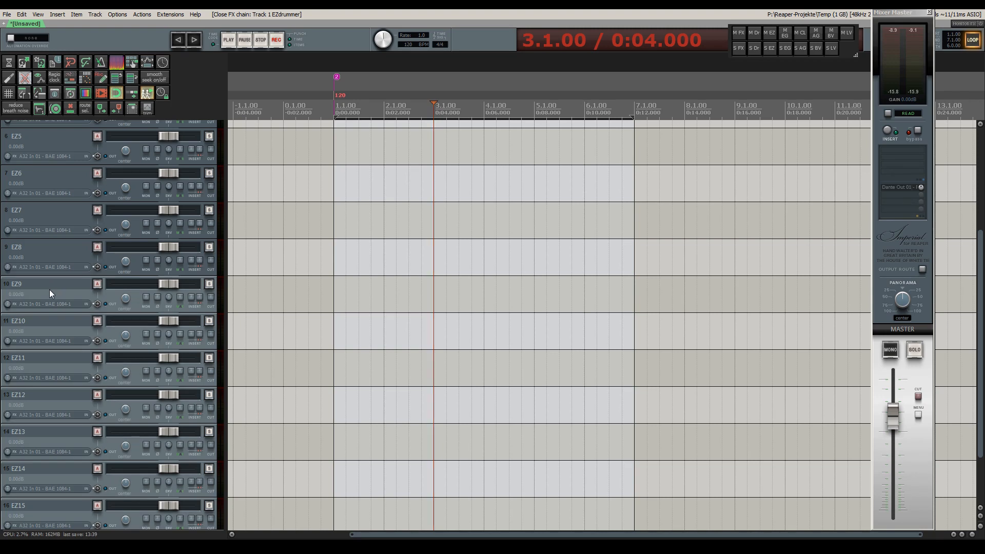
pyautogui.press('Delete')
pyautogui.press('Return')
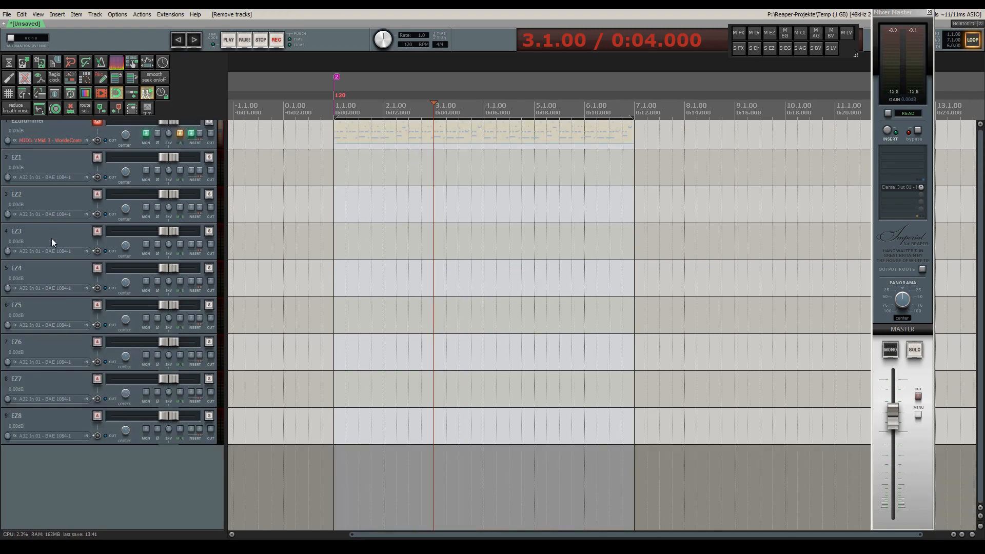
pyautogui.scroll(1, 52, 238)
pyautogui.click(180, 143)
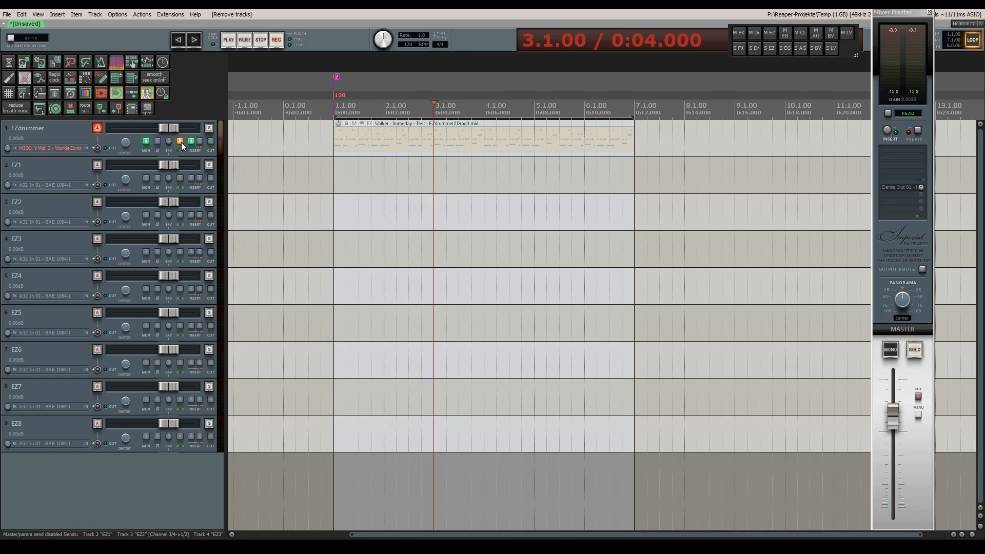
# Set the EZdrummer track to 16 channels in its routing, keeping the EZ1–EZ8 sends.
pyautogui.click(181, 143)
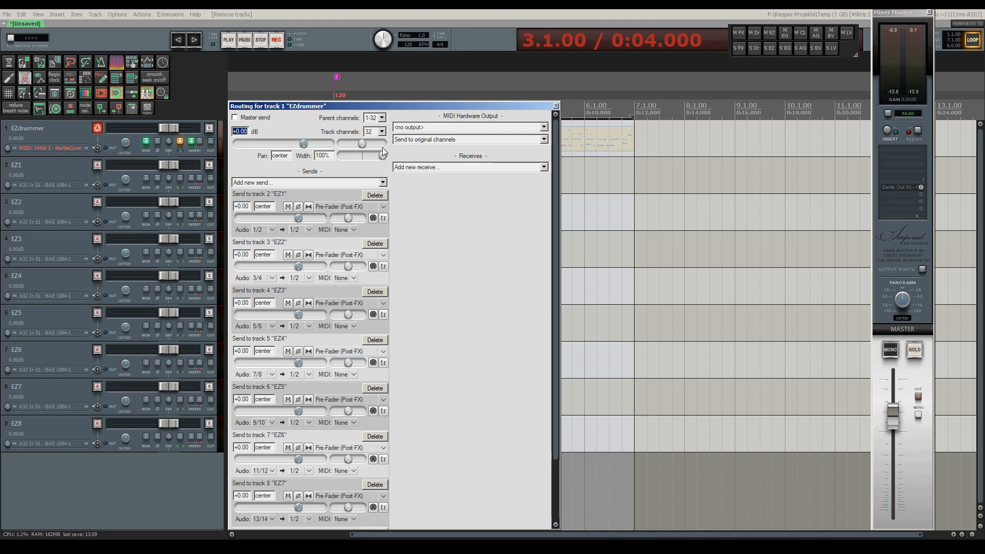
pyautogui.click(381, 132)
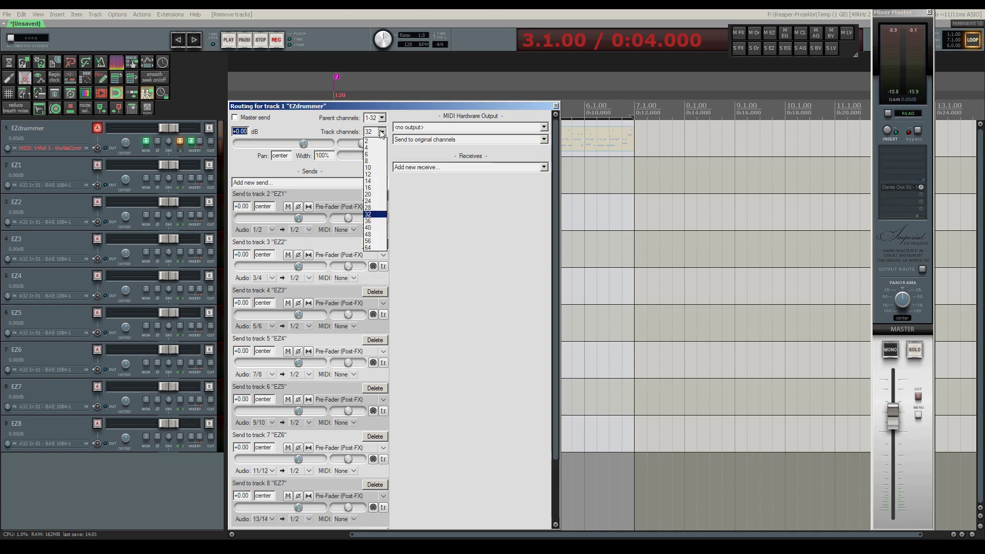
pyautogui.click(377, 190)
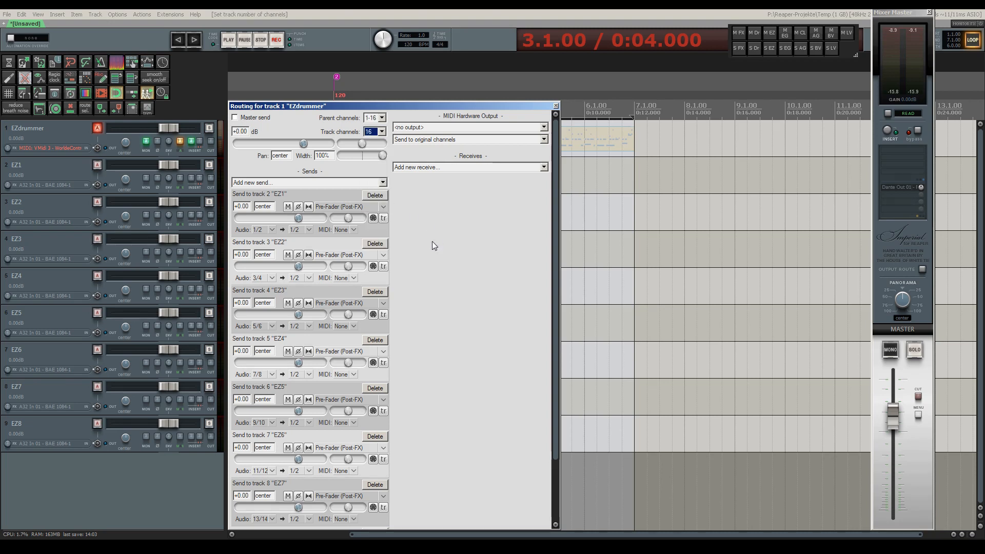
pyautogui.scroll(-1, 422, 356)
pyautogui.scroll(-2, 421, 355)
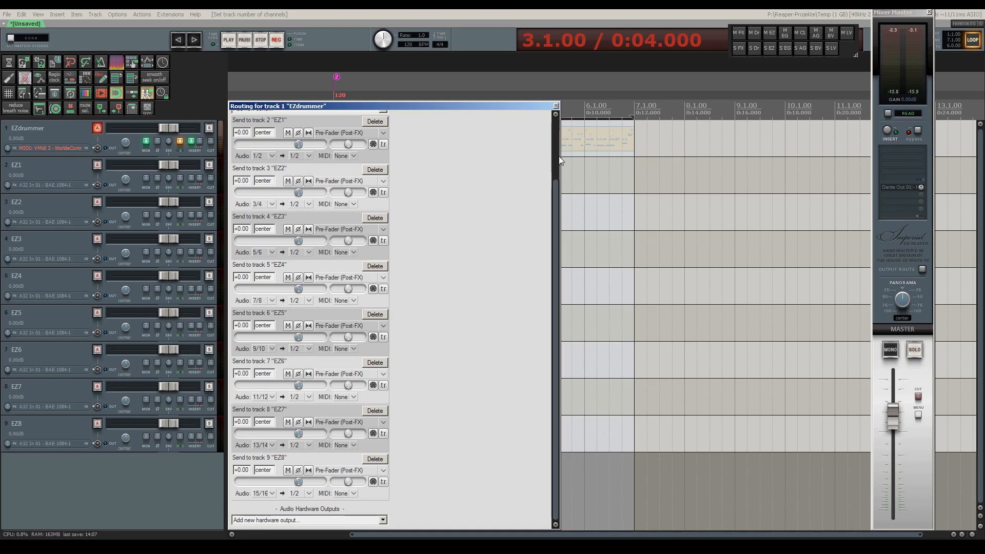
pyautogui.click(556, 105)
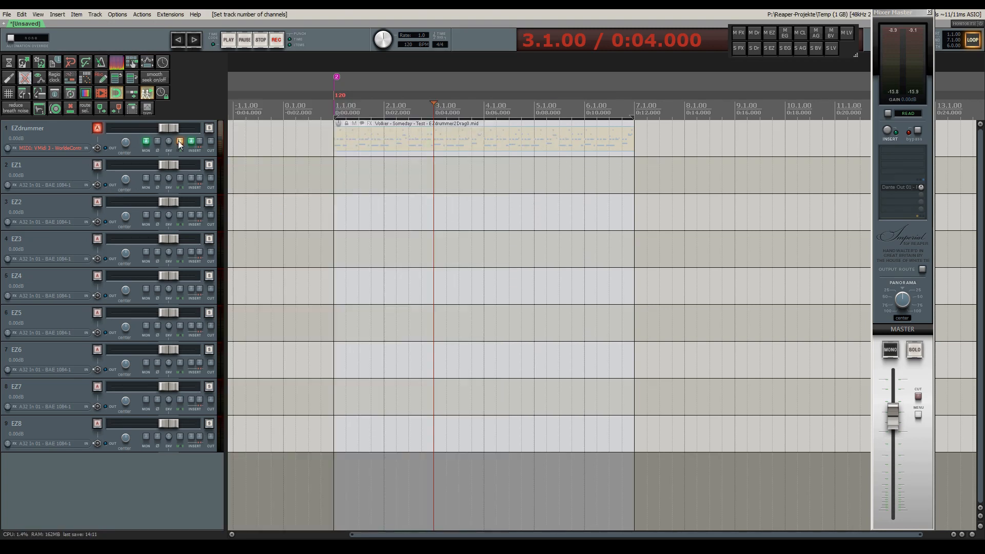
# Show EZdrummer's per-drum mixer view and play the groove from the project start.
pyautogui.click(196, 143)
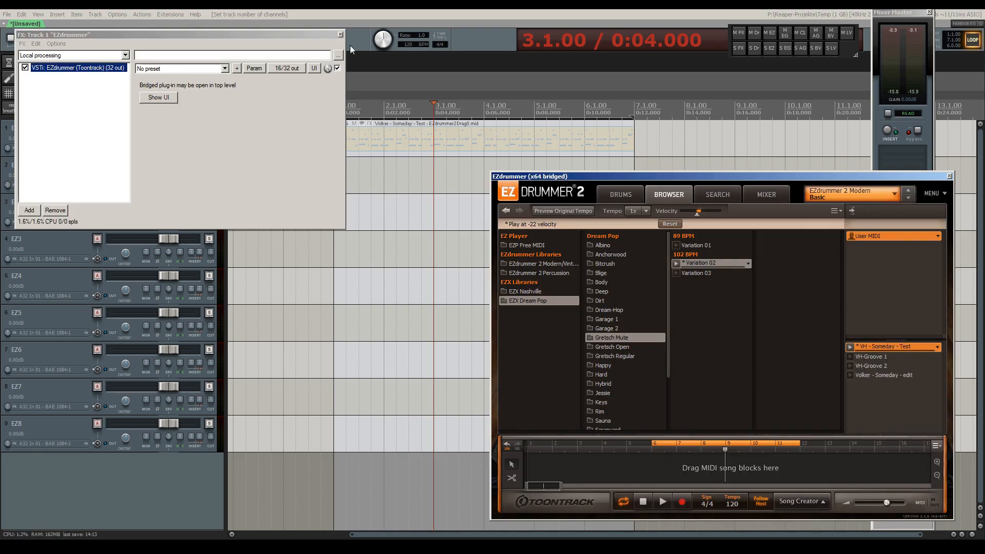
pyautogui.click(338, 33)
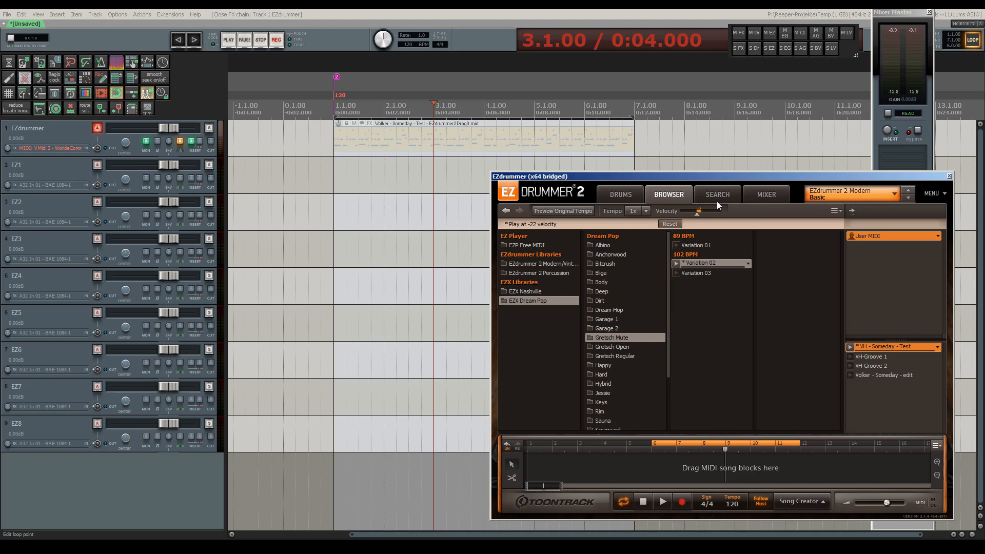
pyautogui.moveTo(719, 175); pyautogui.dragTo(564, 157)
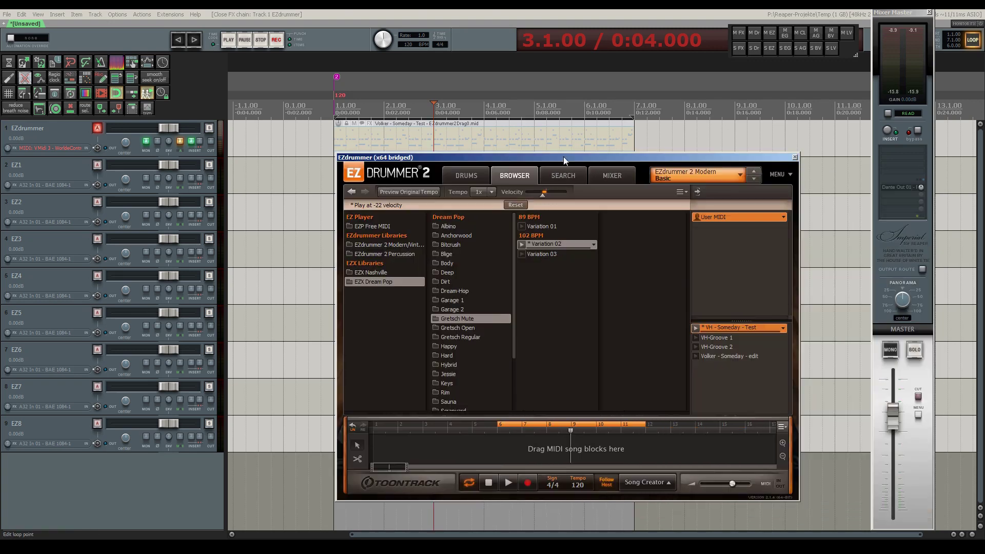
pyautogui.click(613, 175)
pyautogui.click(337, 130)
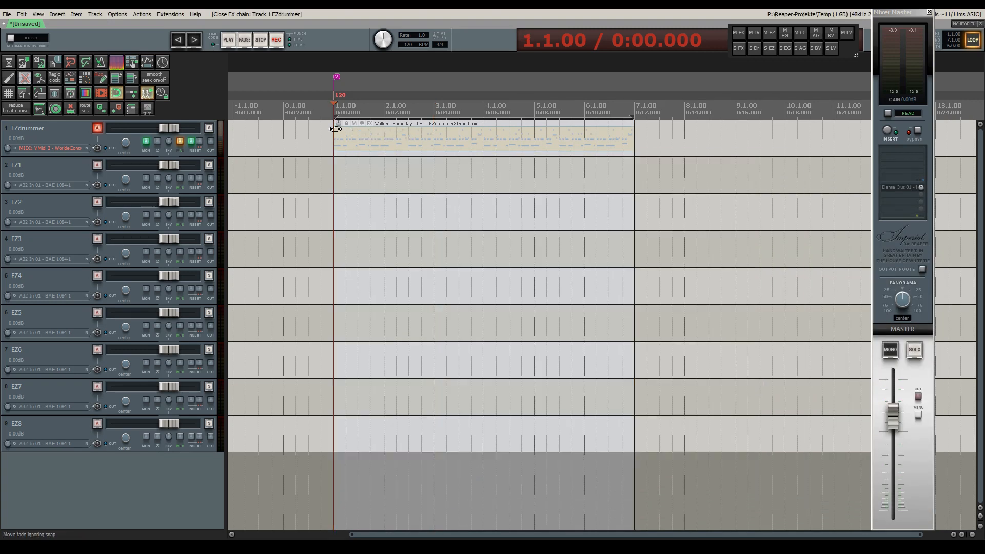
pyautogui.press('space')
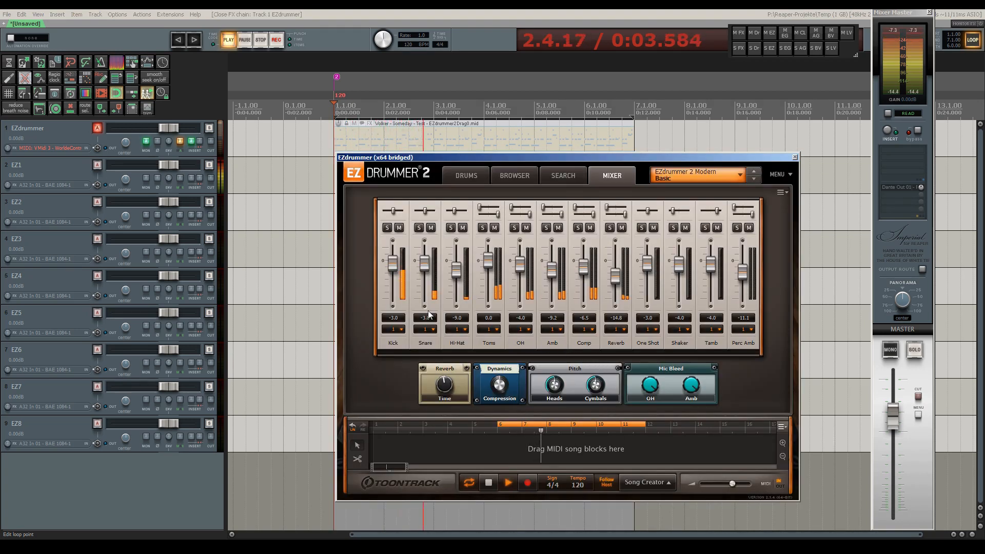
# Keep the Kick channel on output 1 and assign the Snare channel to output 2.
pyautogui.moveTo(424, 265)
pyautogui.mouseDown()
pyautogui.moveTo(425, 301)
pyautogui.moveTo(425, 266)
pyautogui.mouseUp()
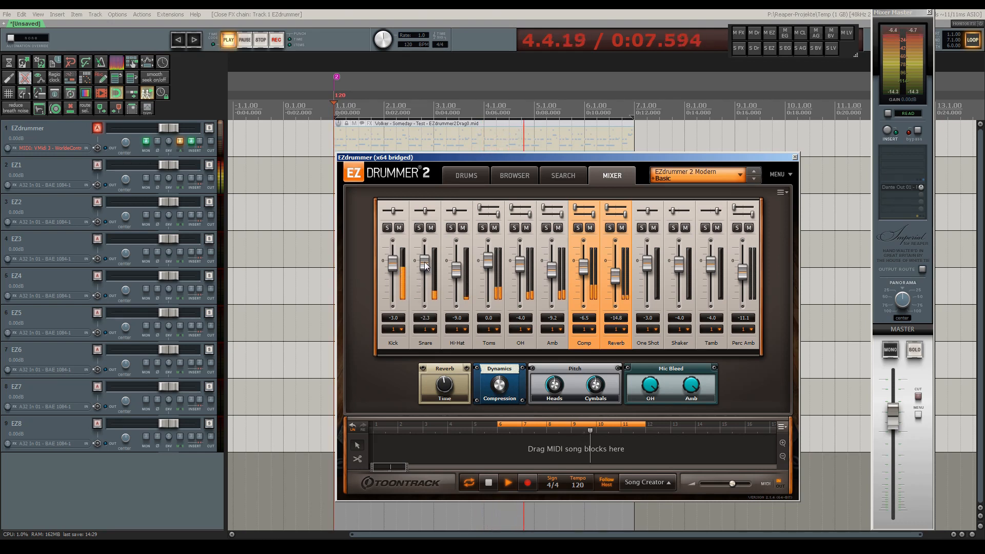
pyautogui.click(401, 330)
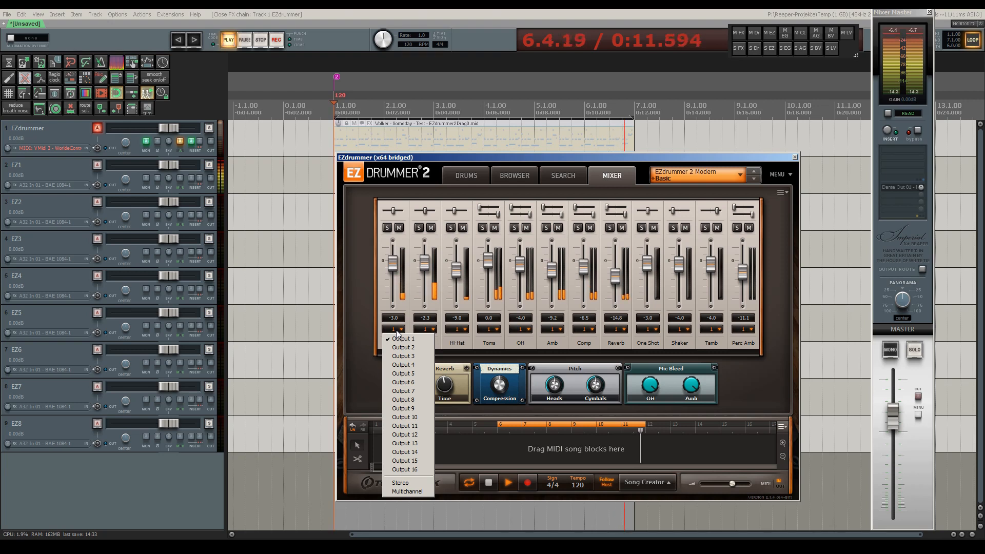
pyautogui.click(401, 345)
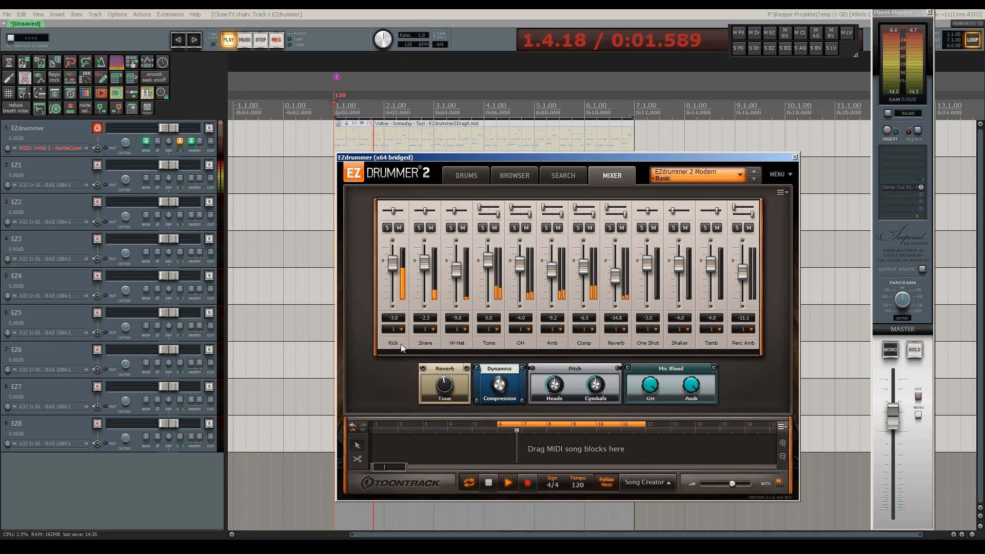
pyautogui.click(429, 329)
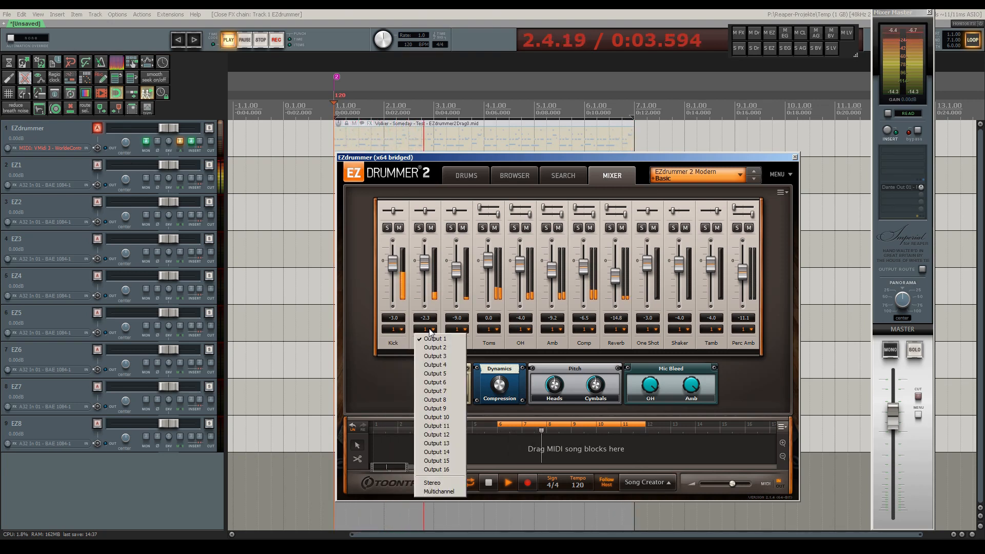
pyautogui.click(435, 347)
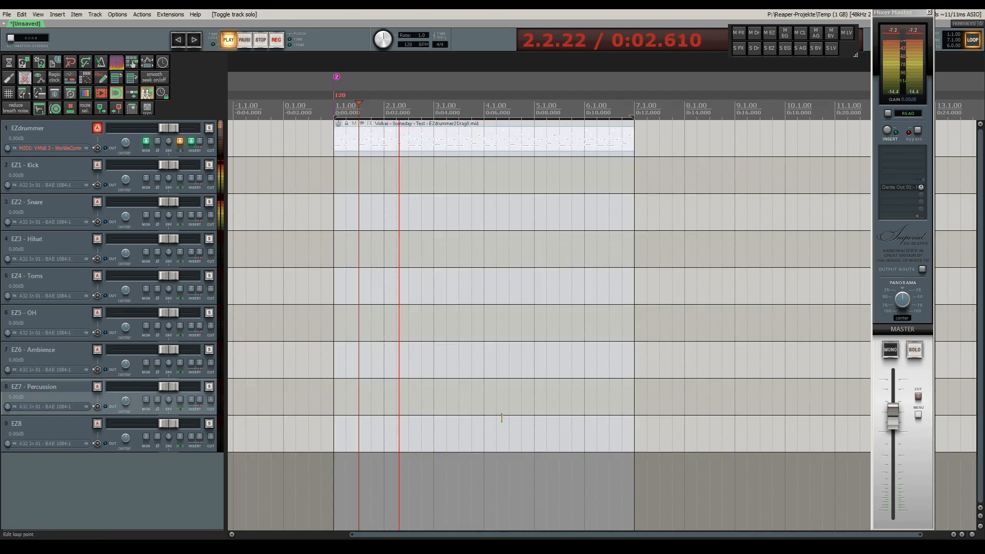
# Solo the Hihat bus and send EZdrummer's Hi-Hat channel to output 3.
pyautogui.click(208, 239)
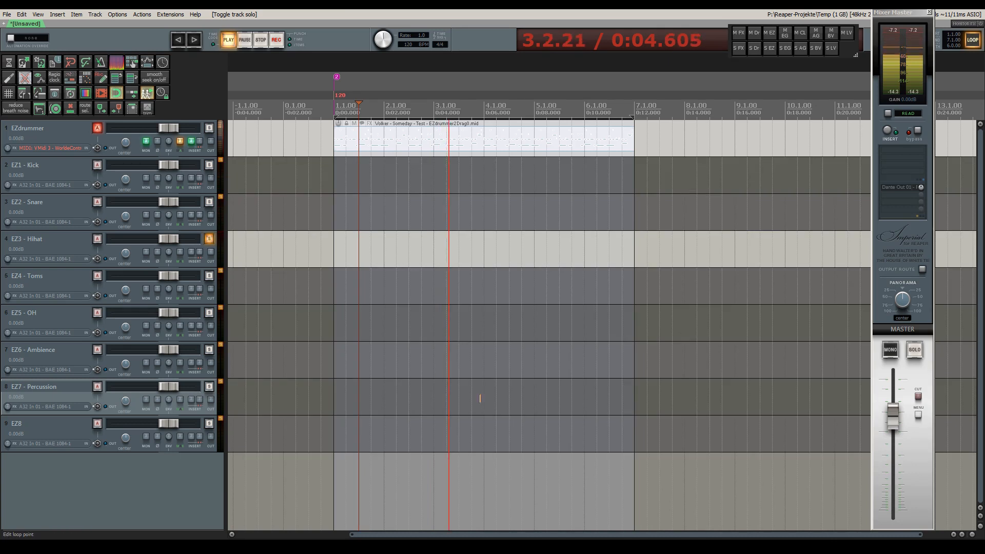
pyautogui.hotkey('alt', 'Tab')
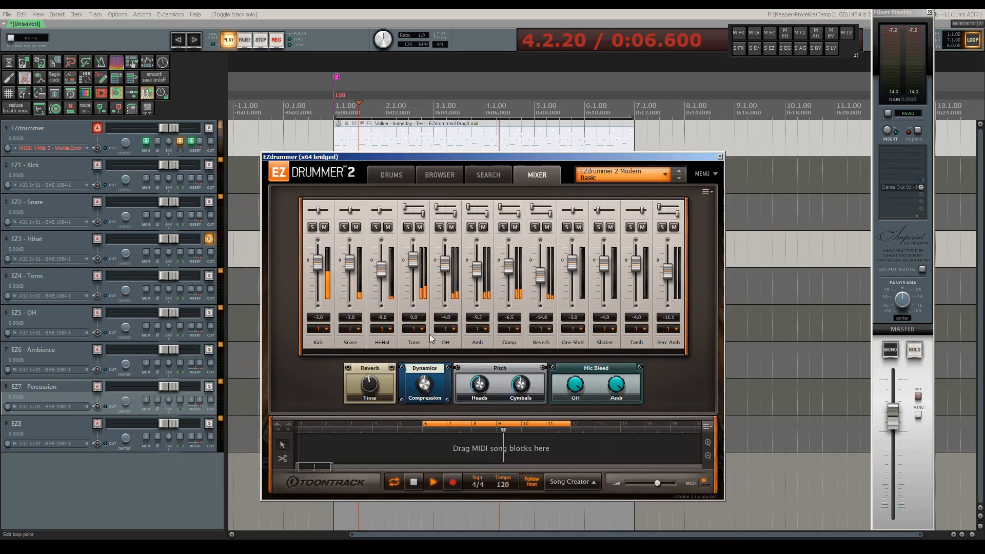
pyautogui.click(382, 328)
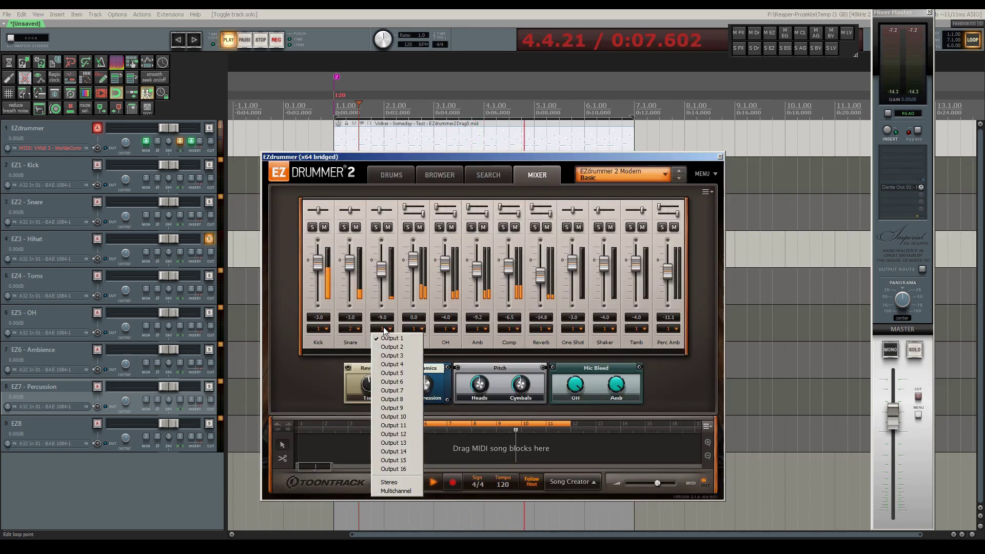
pyautogui.click(391, 356)
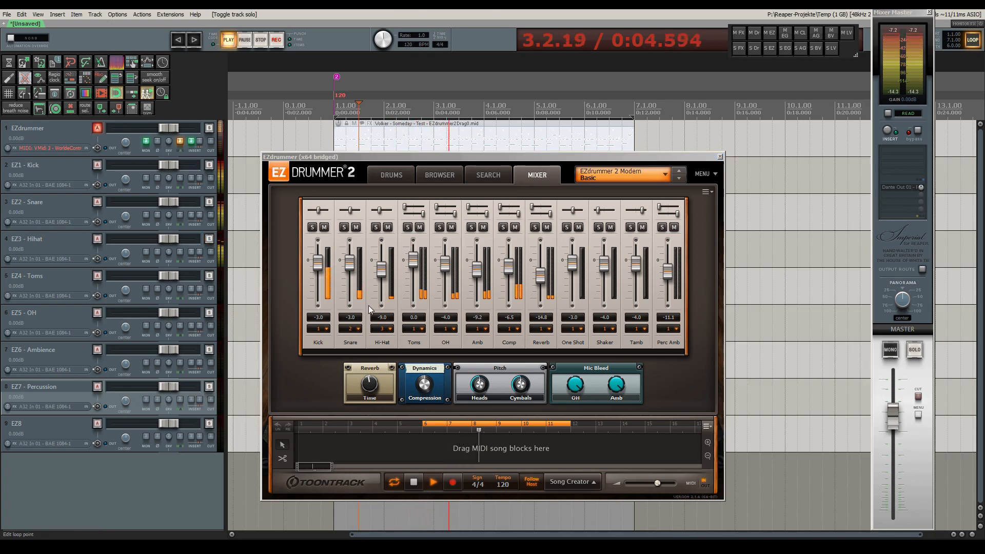
# Send the Toms, OH and Amb channels to outputs 4, 5 and 6.
pyautogui.click(416, 329)
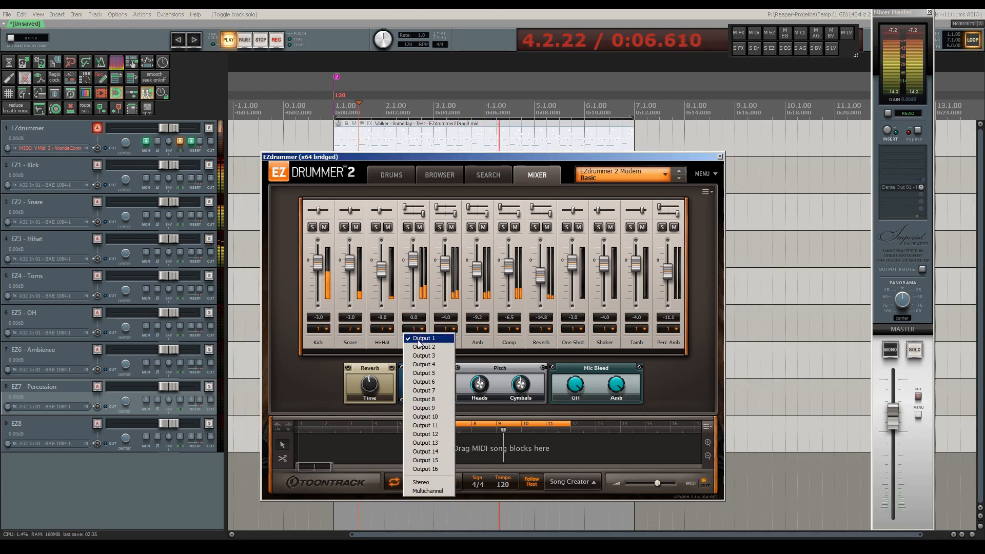
pyautogui.click(425, 365)
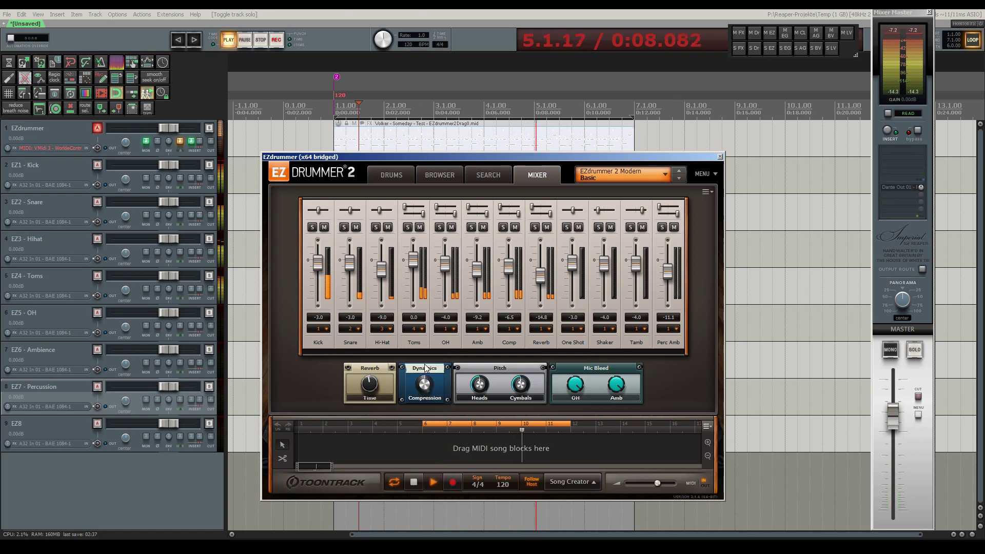
pyautogui.click(448, 328)
pyautogui.click(458, 374)
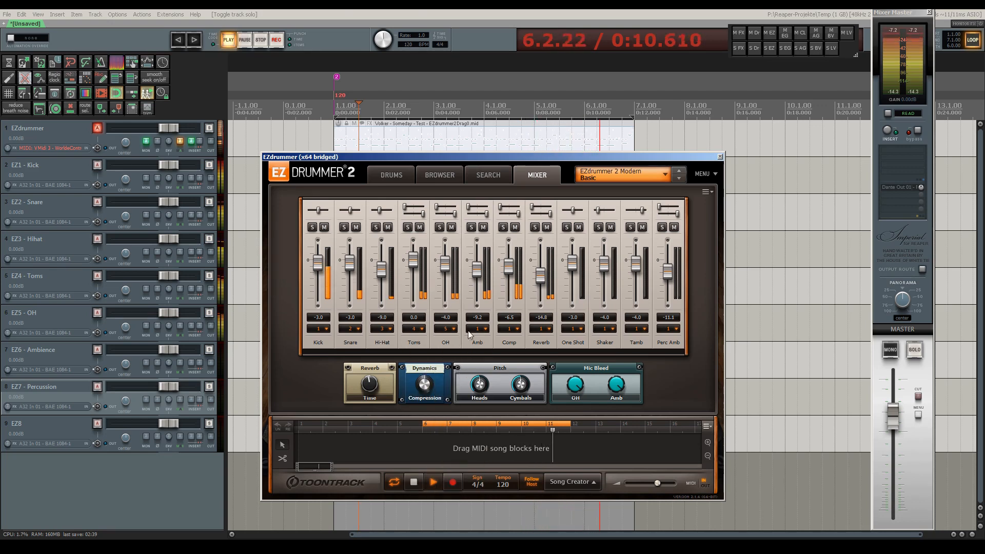
pyautogui.click(479, 328)
pyautogui.click(488, 382)
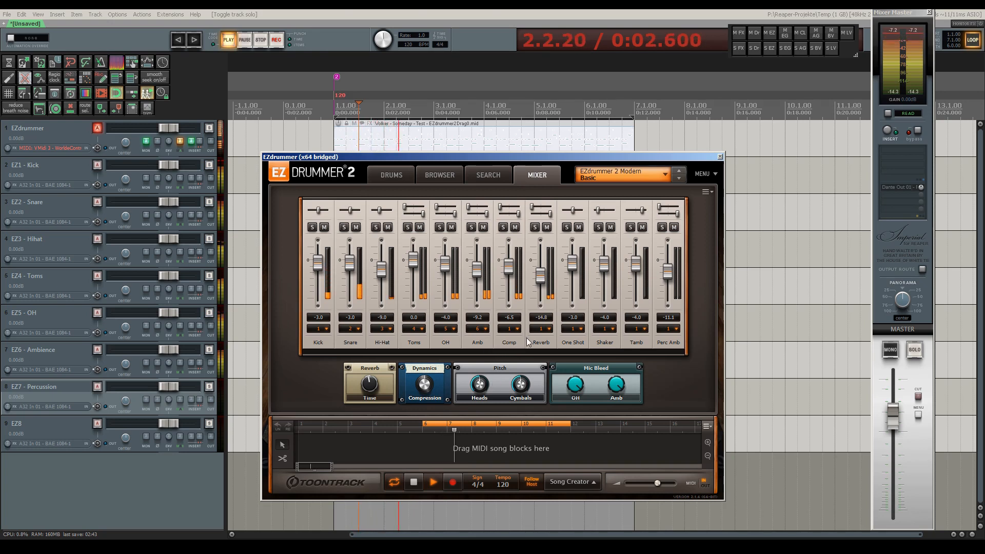
# Pull the Comp and Reverb channel faders to off and reassign the Reverb output.
pyautogui.moveTo(512, 271); pyautogui.dragTo(518, 321)
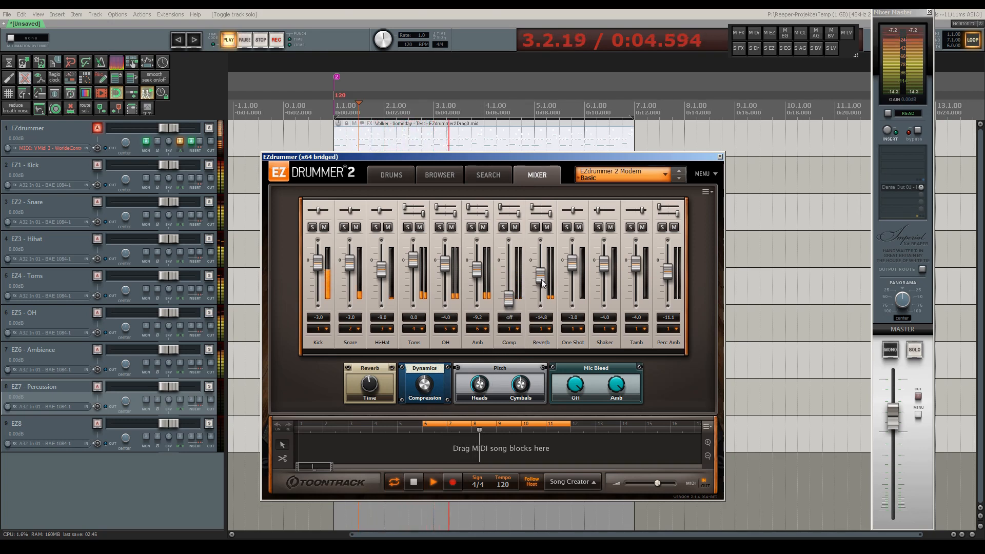
pyautogui.moveTo(542, 278); pyautogui.dragTo(542, 330)
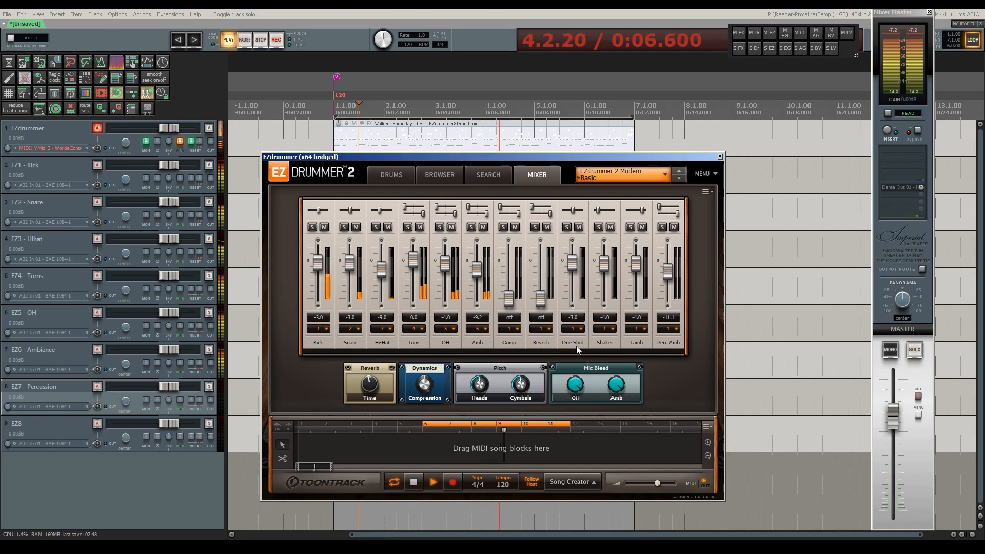
pyautogui.click(543, 330)
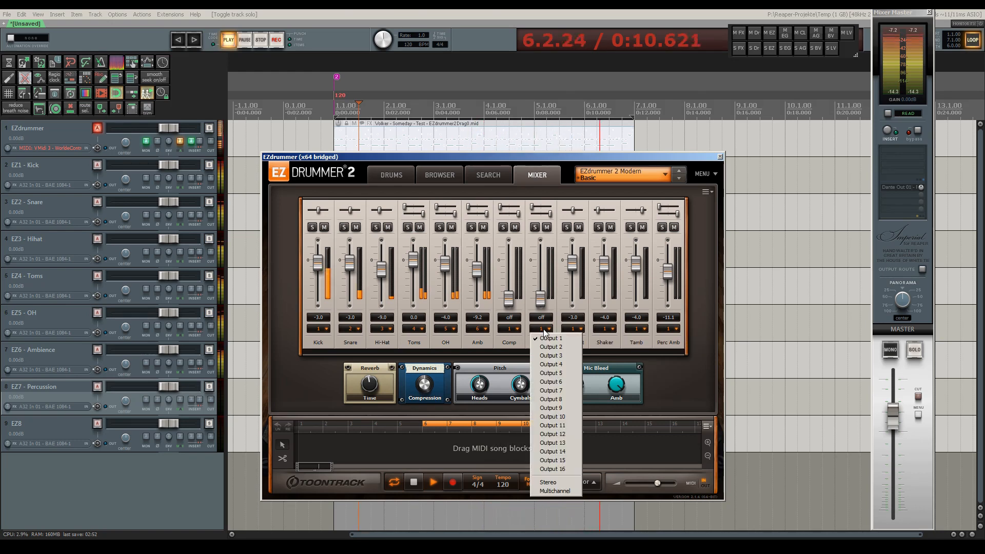
pyautogui.click(551, 390)
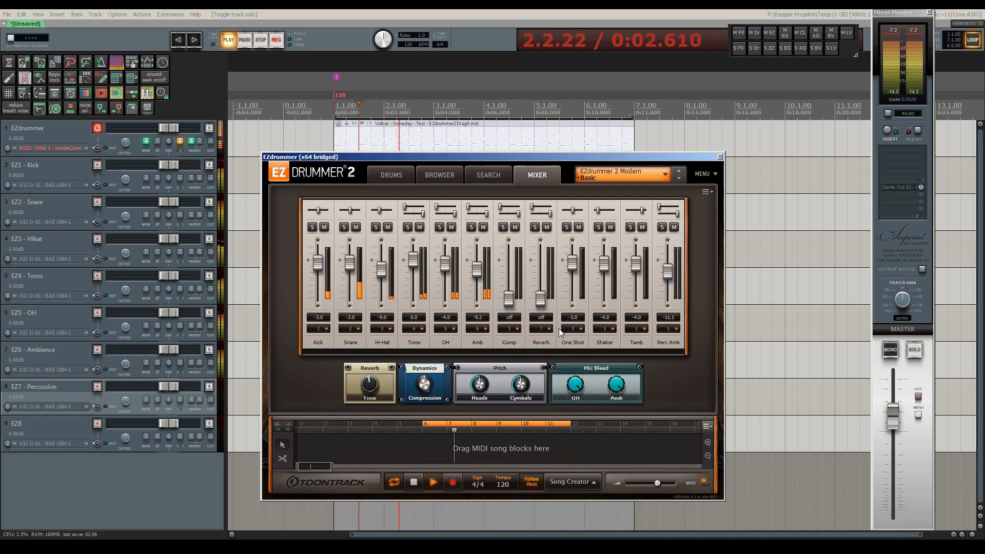
# Send the One Shot, Shaker, Tamb and Perc Amb channels to output 8.
pyautogui.click(587, 332)
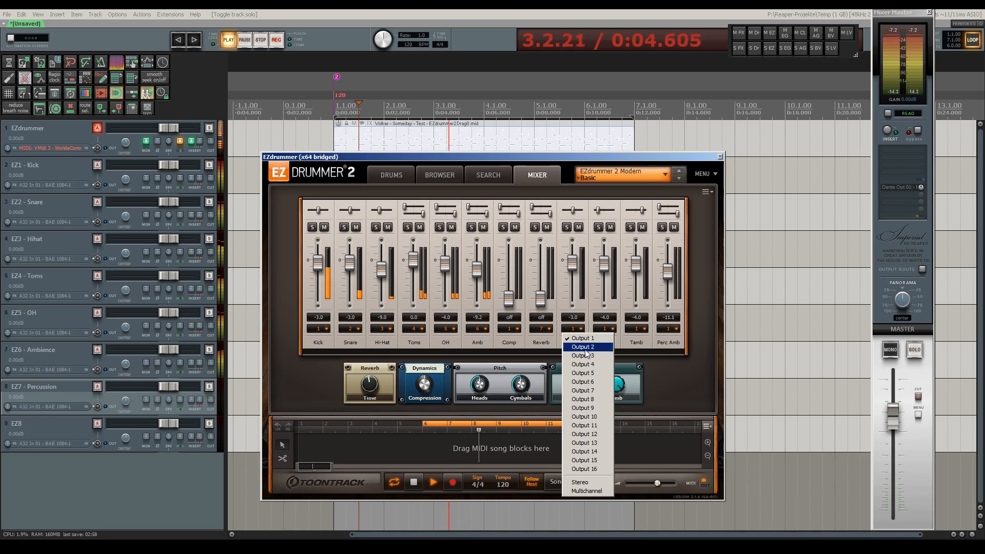
pyautogui.click(584, 399)
pyautogui.click(612, 331)
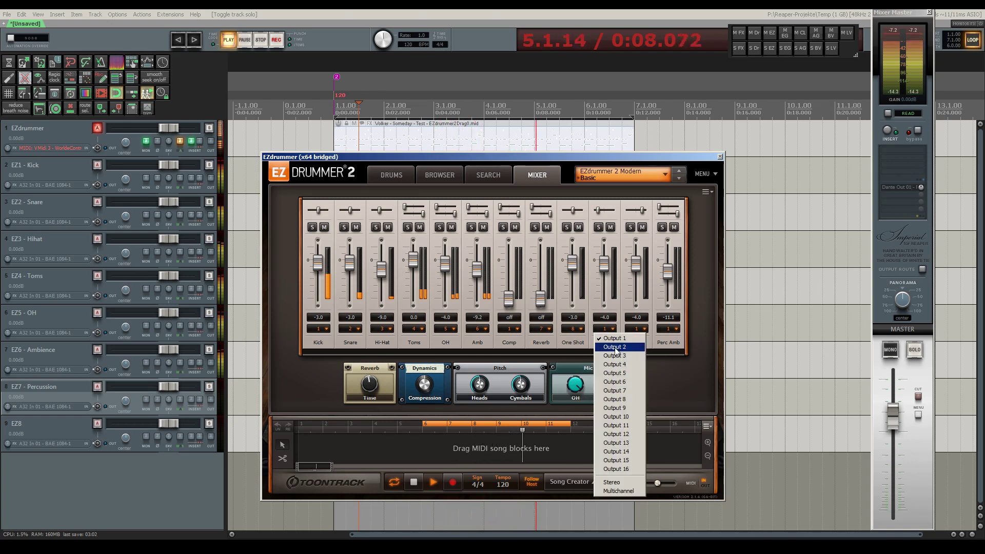
pyautogui.click(609, 396)
pyautogui.click(637, 331)
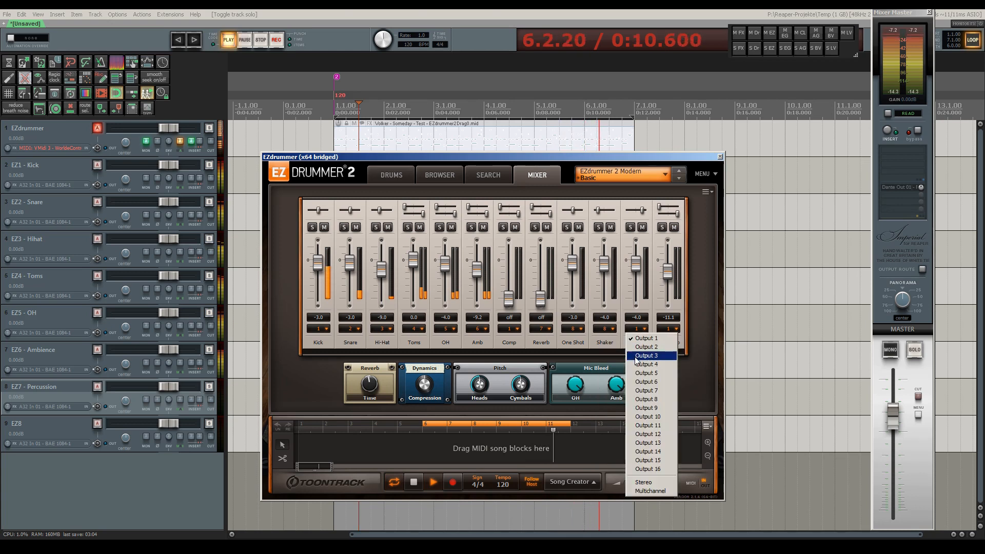
pyautogui.click(641, 399)
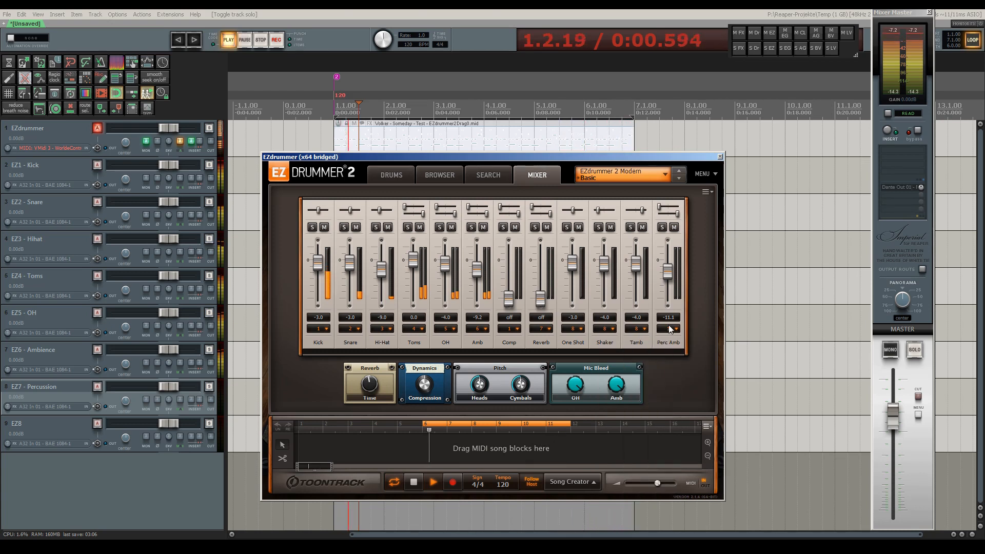
pyautogui.click(670, 331)
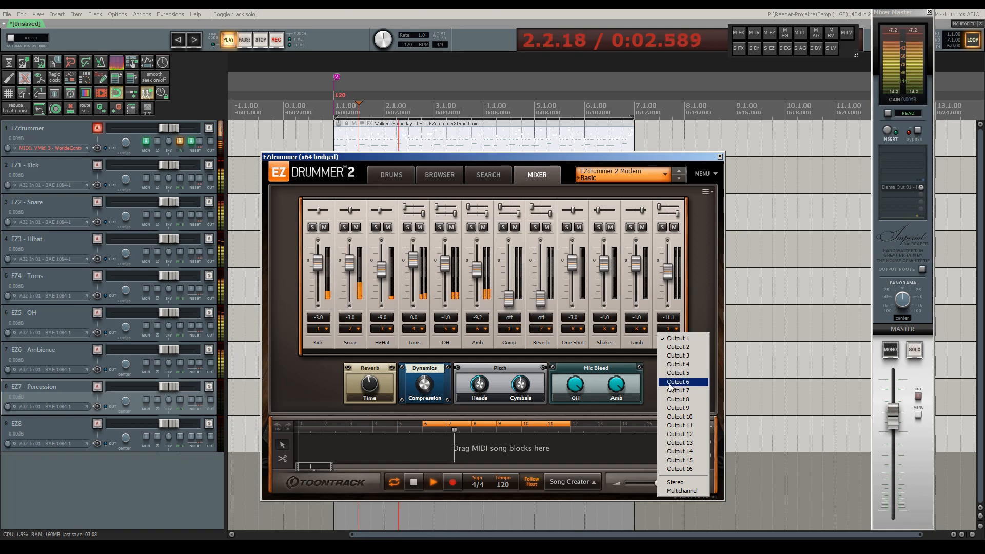
pyautogui.click(679, 399)
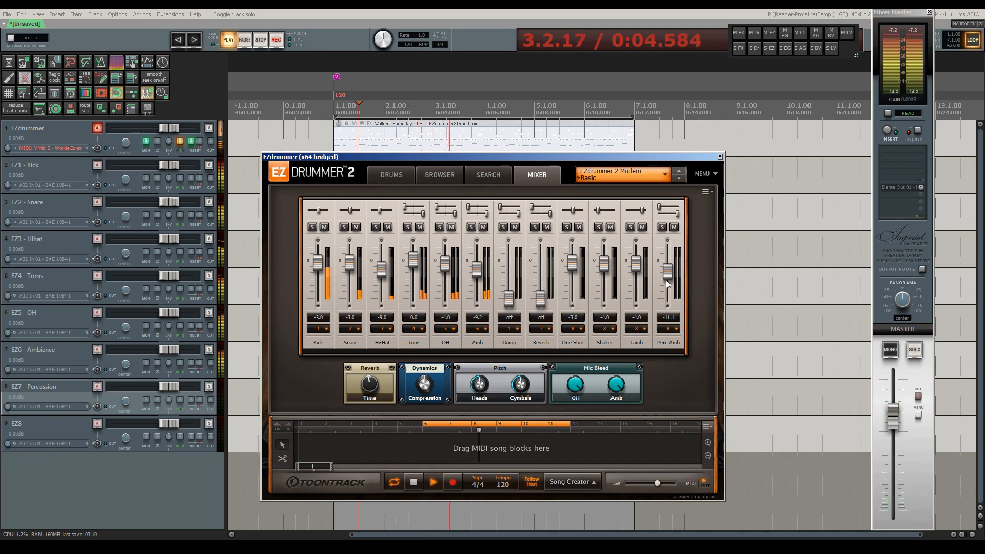
# Raise the Perc Amb, Shaker, Amb and Hi-Hat mixer levels to about 0 dB.
pyautogui.moveTo(668, 281)
pyautogui.mouseDown()
pyautogui.moveTo(668, 262)
pyautogui.moveTo(606, 254)
pyautogui.mouseUp()
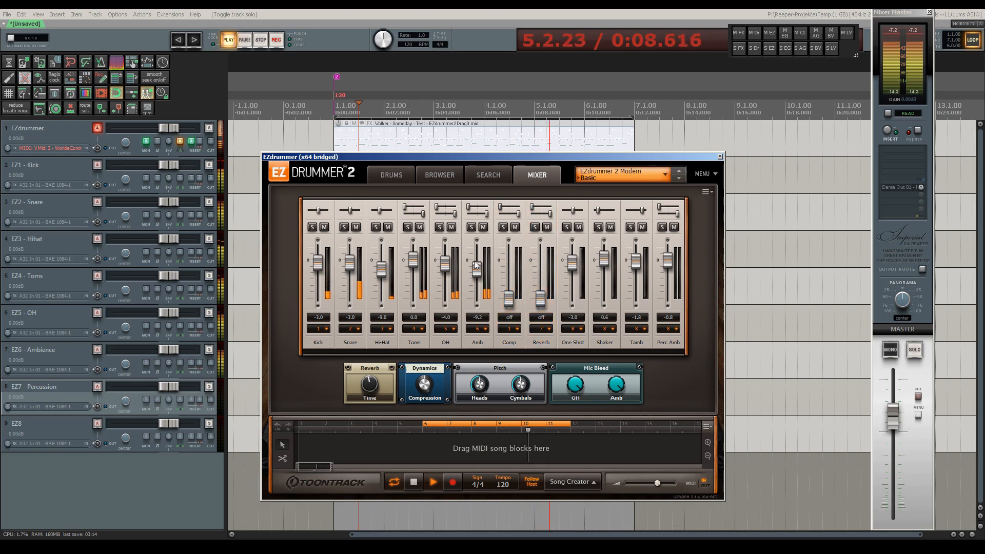
pyautogui.moveTo(476, 273); pyautogui.dragTo(476, 264)
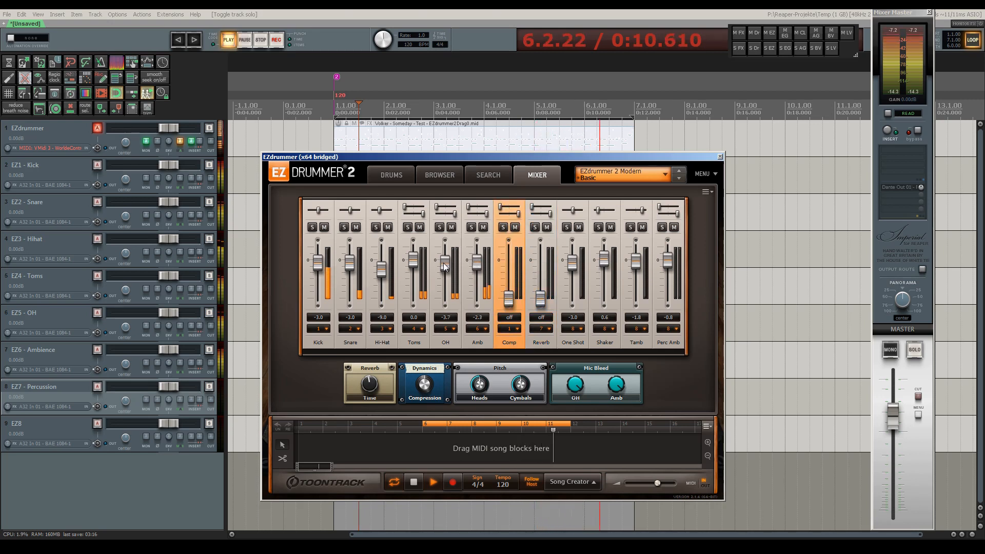
pyautogui.moveTo(382, 273)
pyautogui.mouseDown()
pyautogui.moveTo(382, 261)
pyautogui.moveTo(318, 256)
pyautogui.mouseUp()
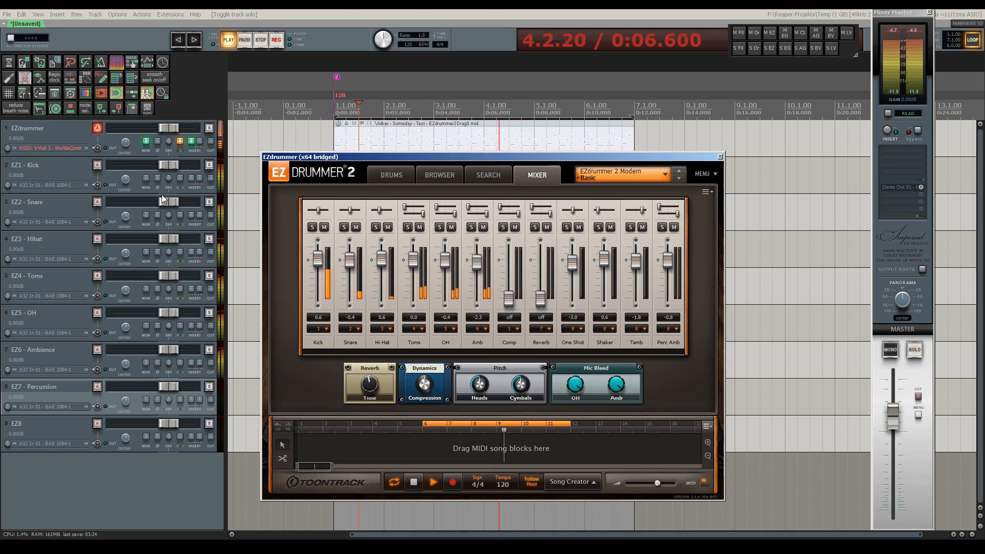
# Adjust the Kick track volume and pull the Ambience, OH and Toms track faders to silence.
pyautogui.moveTo(168, 167)
pyautogui.mouseDown()
pyautogui.moveTo(120, 165)
pyautogui.moveTo(171, 167)
pyautogui.mouseUp()
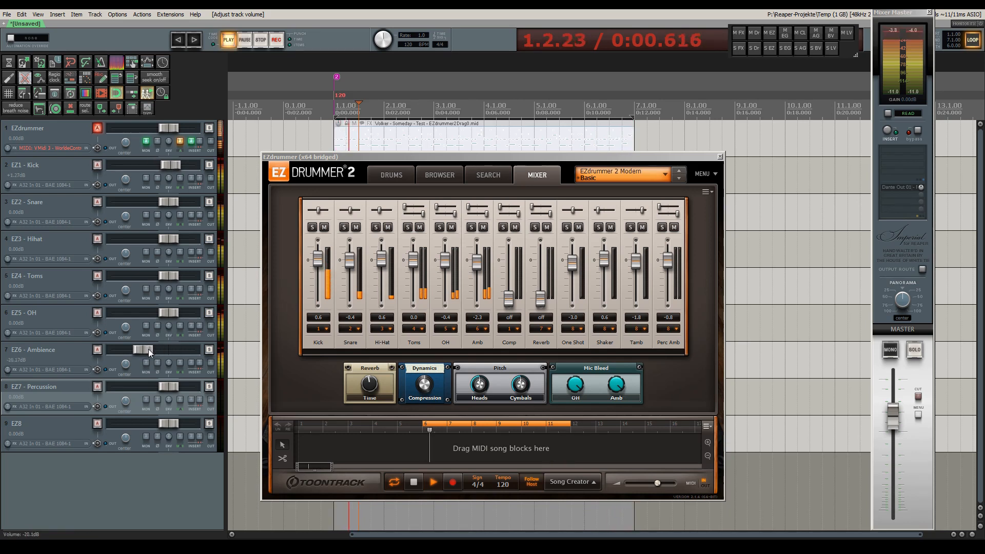
pyautogui.moveTo(169, 350)
pyautogui.mouseDown()
pyautogui.moveTo(112, 349)
pyautogui.moveTo(188, 350)
pyautogui.mouseUp()
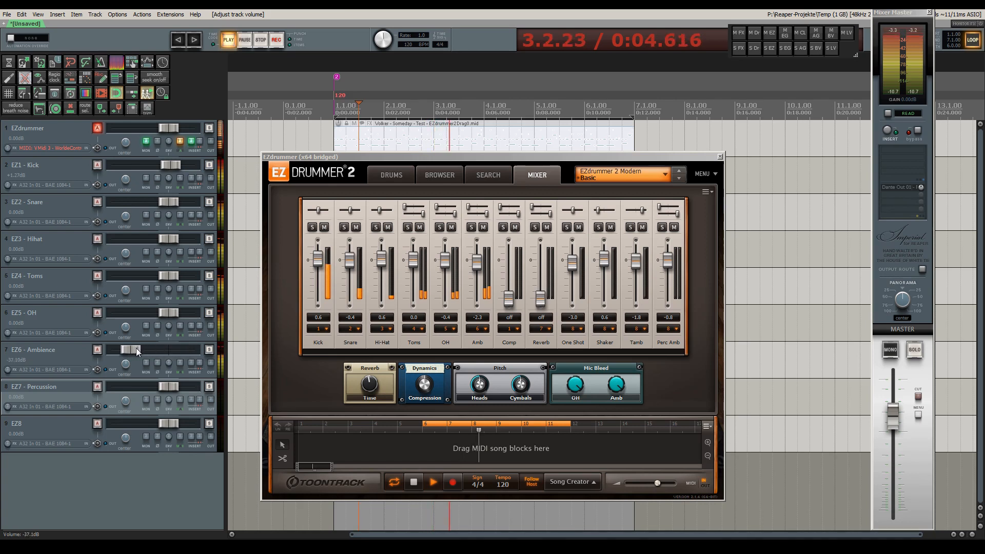
pyautogui.moveTo(188, 351); pyautogui.dragTo(119, 348)
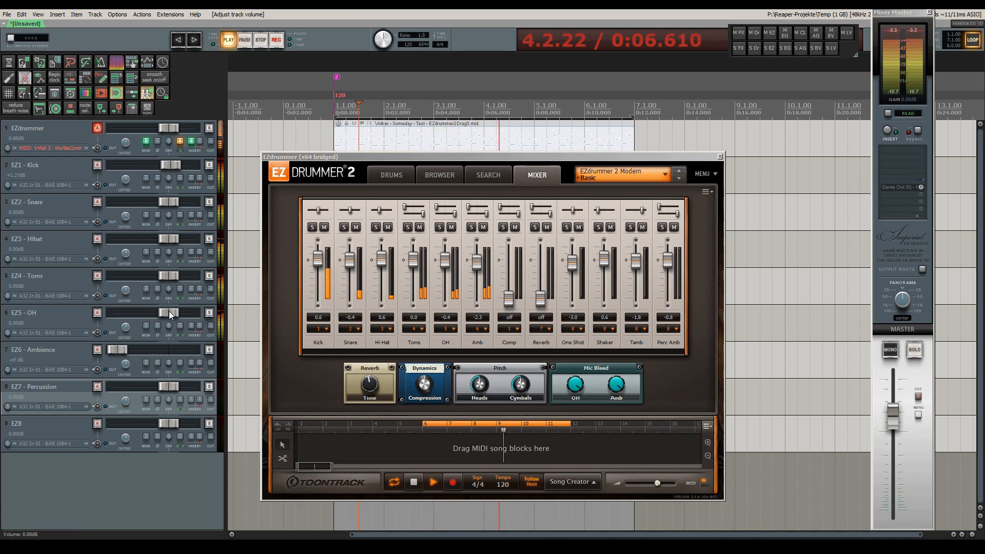
pyautogui.moveTo(169, 313)
pyautogui.mouseDown()
pyautogui.moveTo(115, 311)
pyautogui.moveTo(187, 313)
pyautogui.moveTo(168, 313)
pyautogui.mouseUp()
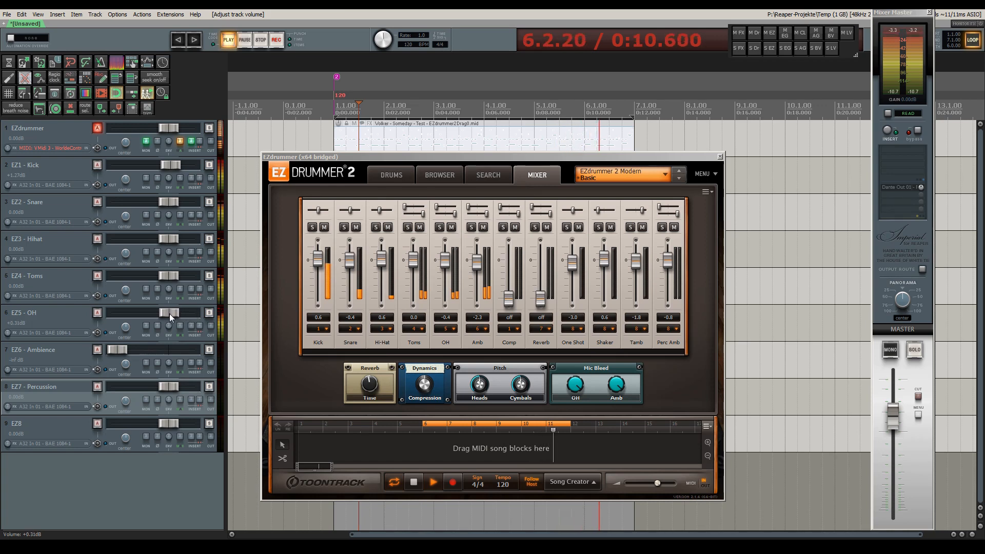
pyautogui.moveTo(169, 277); pyautogui.dragTo(171, 276)
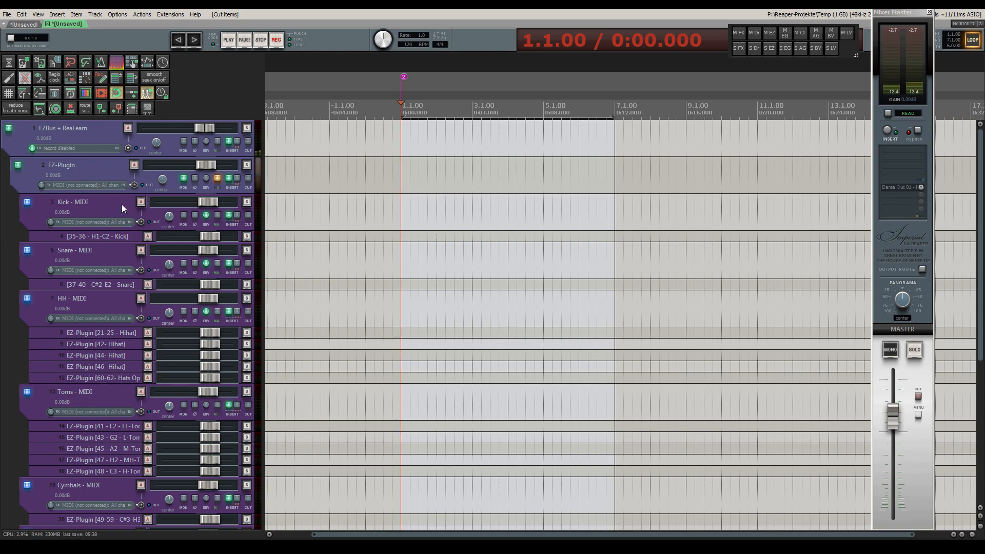
# Select the EZ-MIDI track as the paste target for the drum MIDI.
pyautogui.click(65, 176)
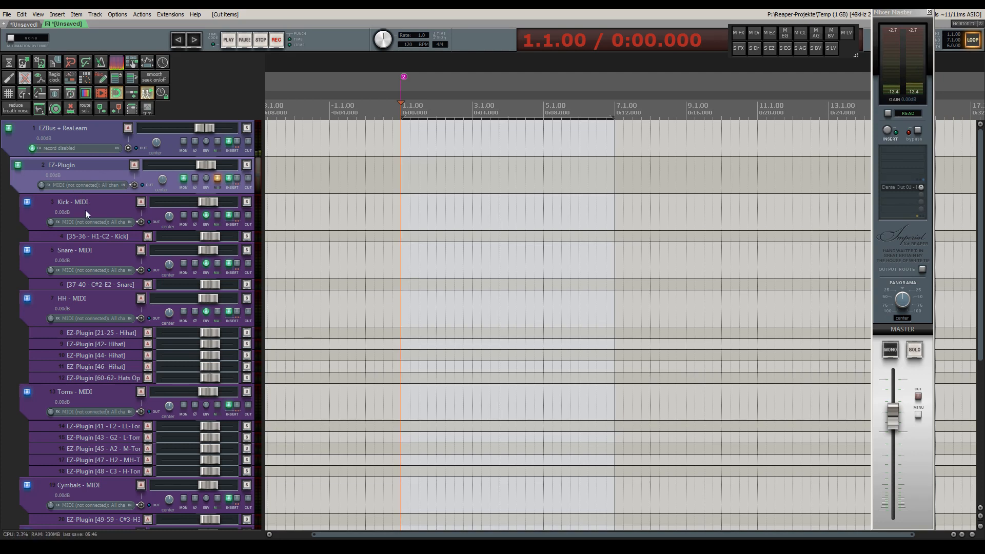
pyautogui.scroll(-2, 91, 275)
pyautogui.scroll(-2, 92, 277)
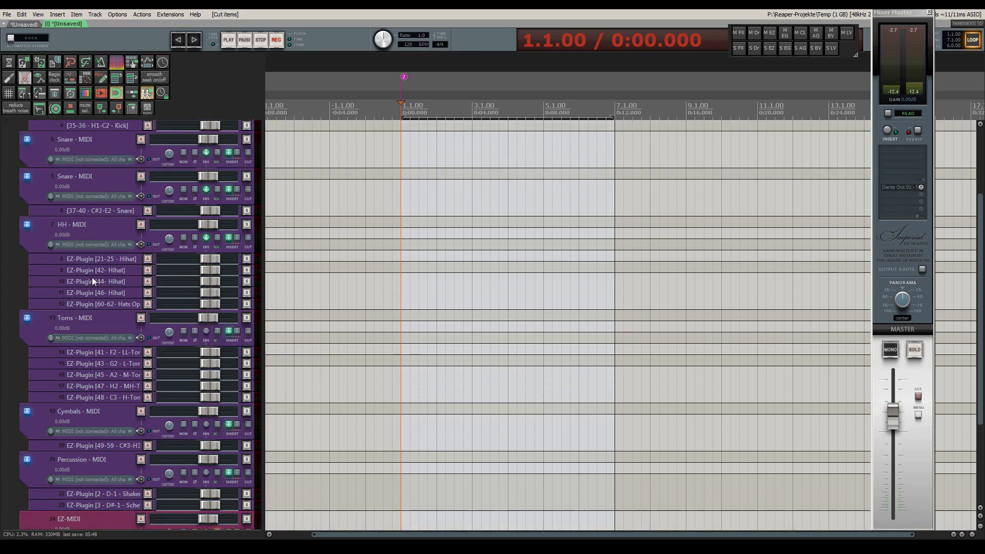
pyautogui.scroll(-2, 91, 278)
pyautogui.scroll(-2, 92, 277)
pyautogui.scroll(-2, 91, 278)
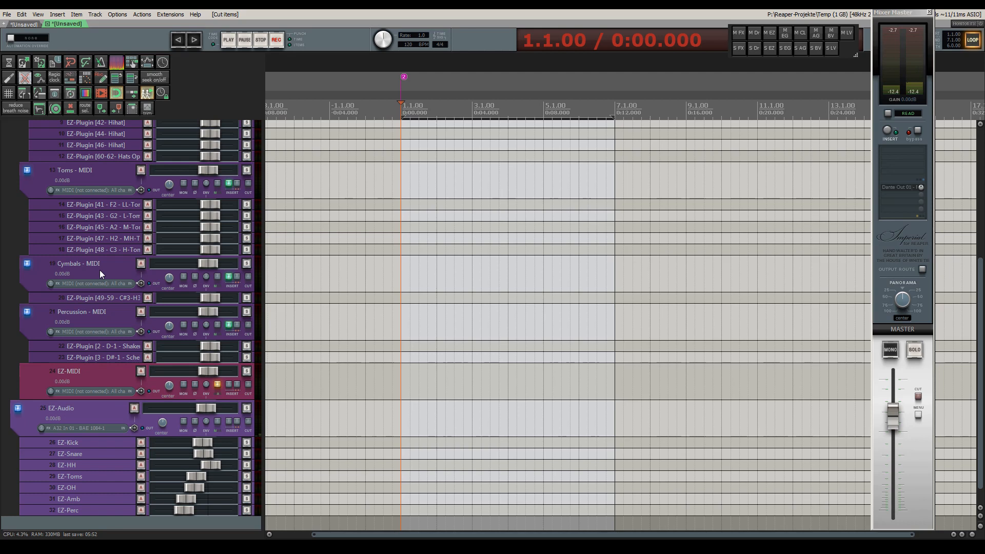
pyautogui.click(112, 376)
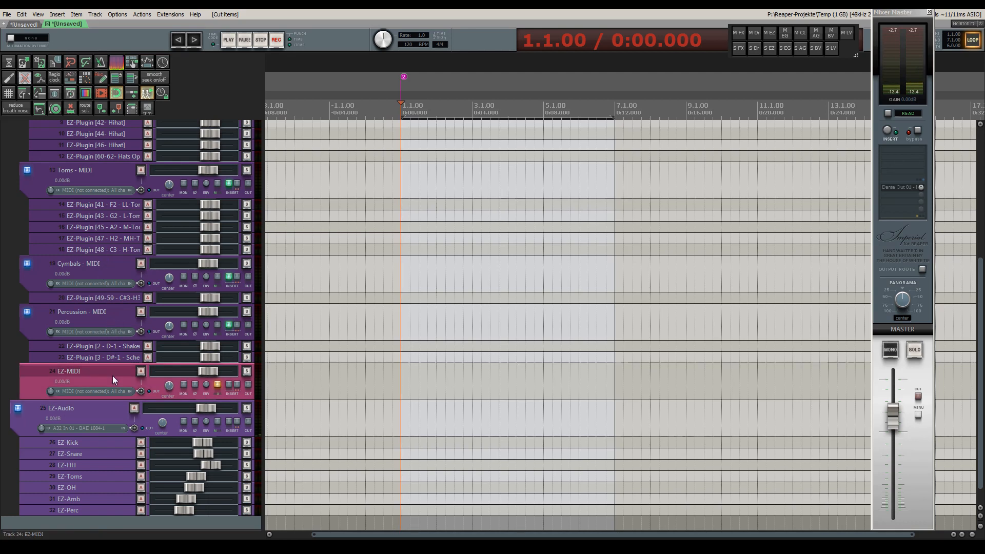
# Paste the EZdrummer groove onto EZ-MIDI and show the EZ-Audio child tracks at full size.
pyautogui.hotkey('ctrl', 'v')
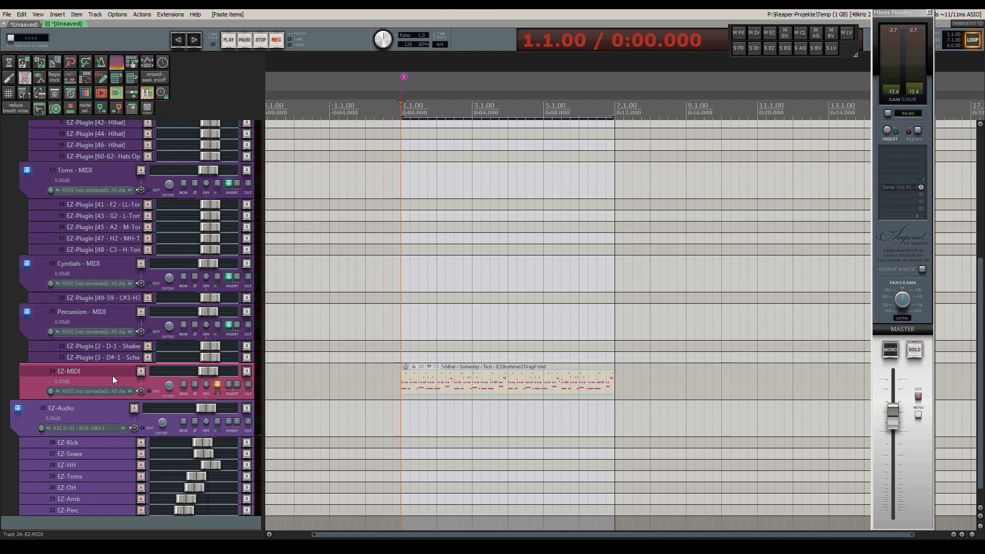
pyautogui.scroll(-1, 113, 376)
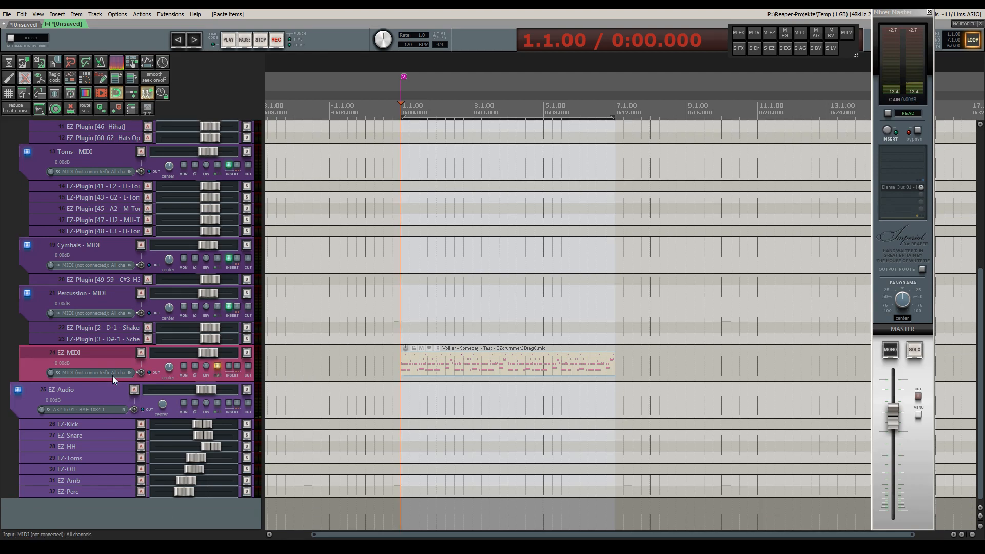
pyautogui.click(17, 390)
pyautogui.click(18, 441)
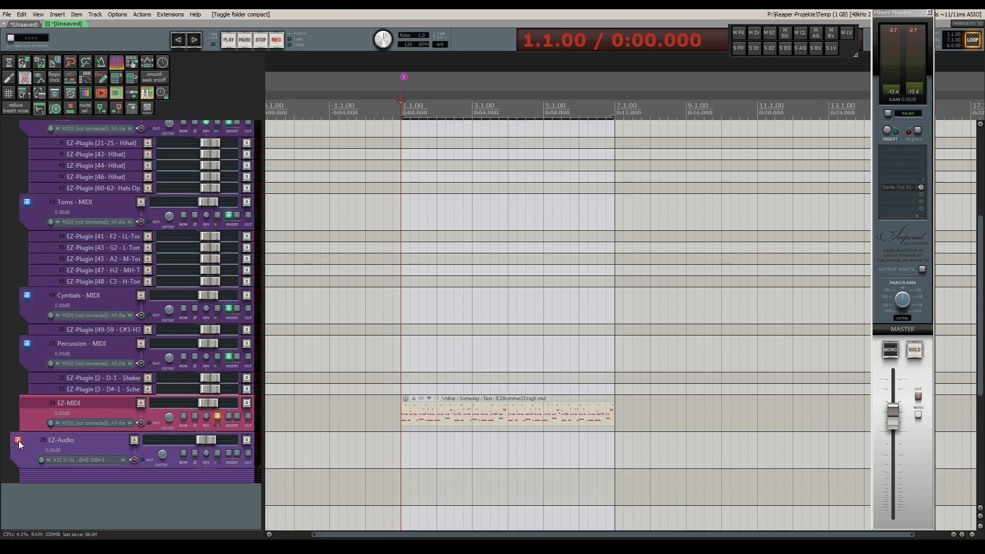
pyautogui.scroll(-2, 91, 507)
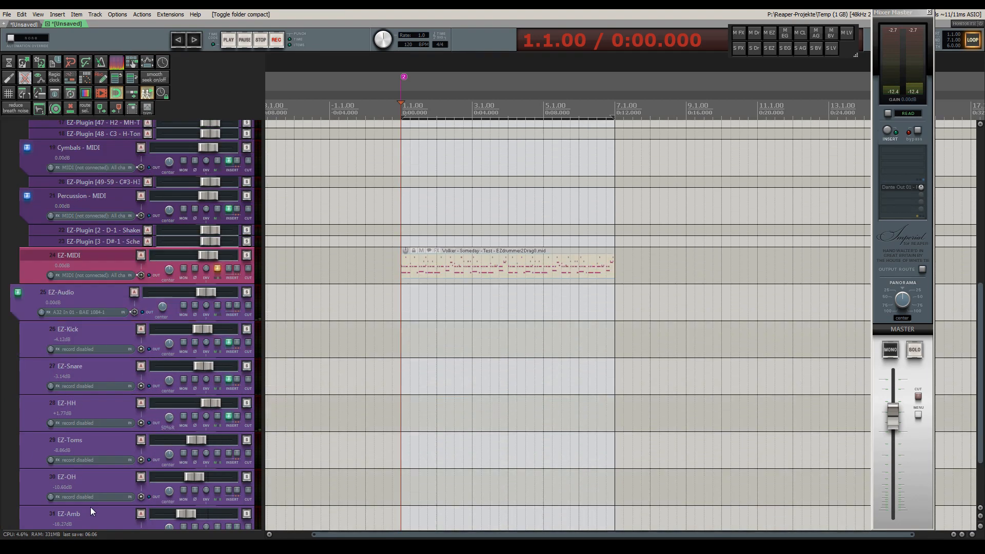
pyautogui.scroll(-2, 90, 507)
pyautogui.scroll(-2, 90, 507)
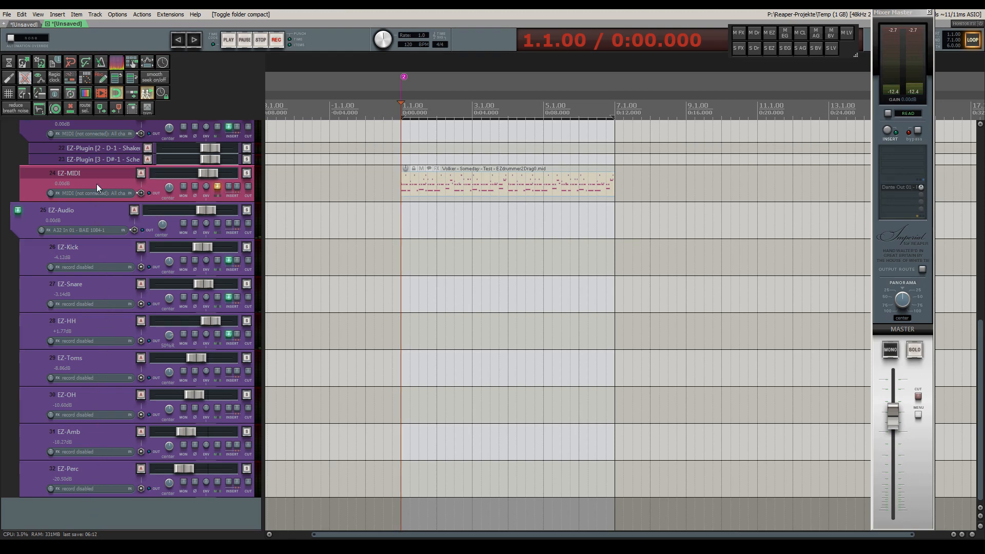
# Review the EZ-MIDI track's sends to every drum-note track and close its routing.
pyautogui.click(218, 185)
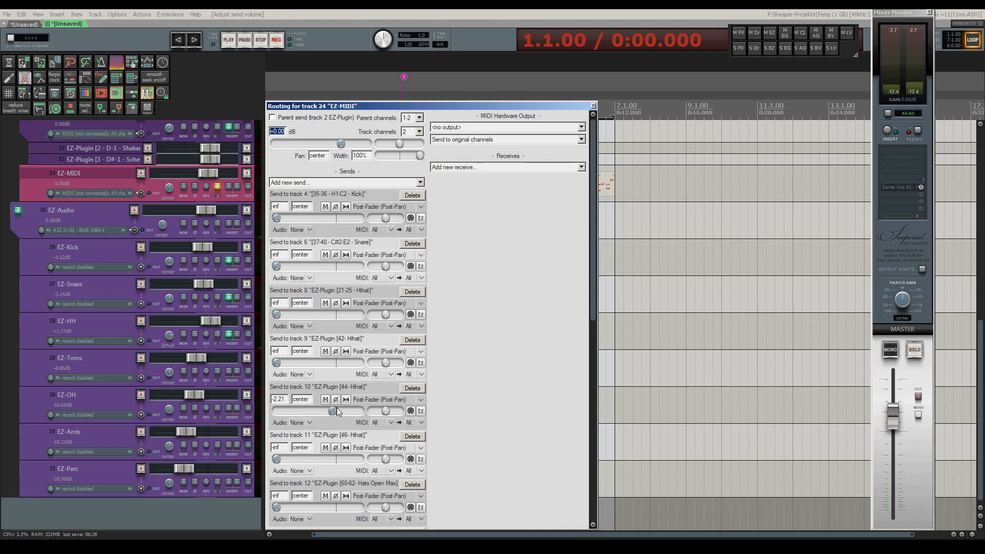
pyautogui.scroll(-3, 477, 409)
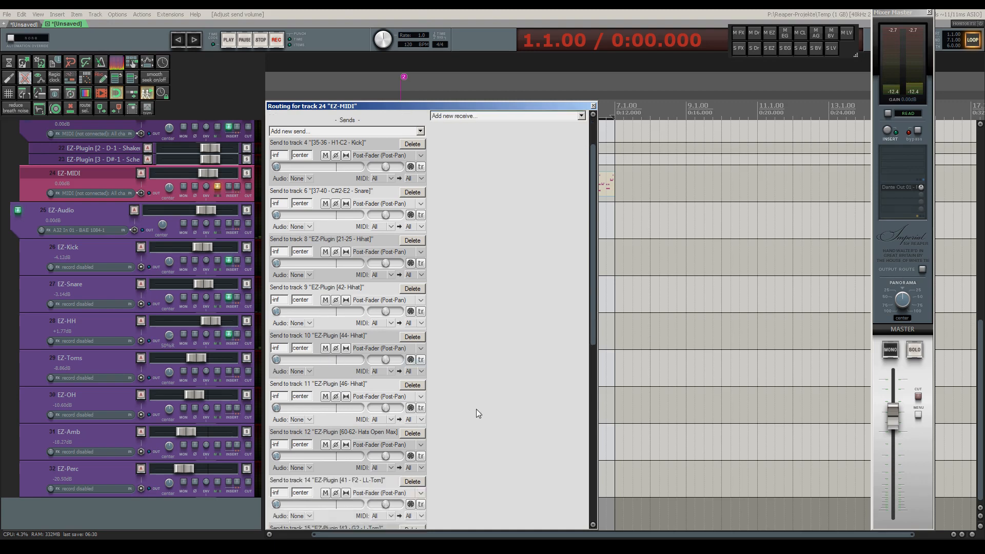
pyautogui.scroll(-3, 476, 409)
pyautogui.scroll(-2, 477, 408)
pyautogui.scroll(-2, 477, 409)
pyautogui.scroll(-3, 477, 408)
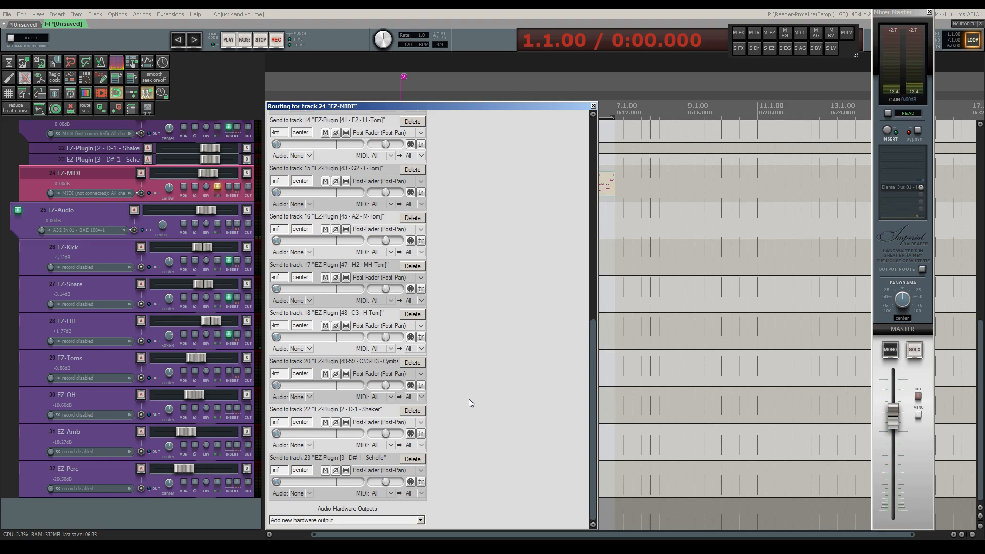
pyautogui.scroll(2, 464, 342)
pyautogui.scroll(2, 465, 341)
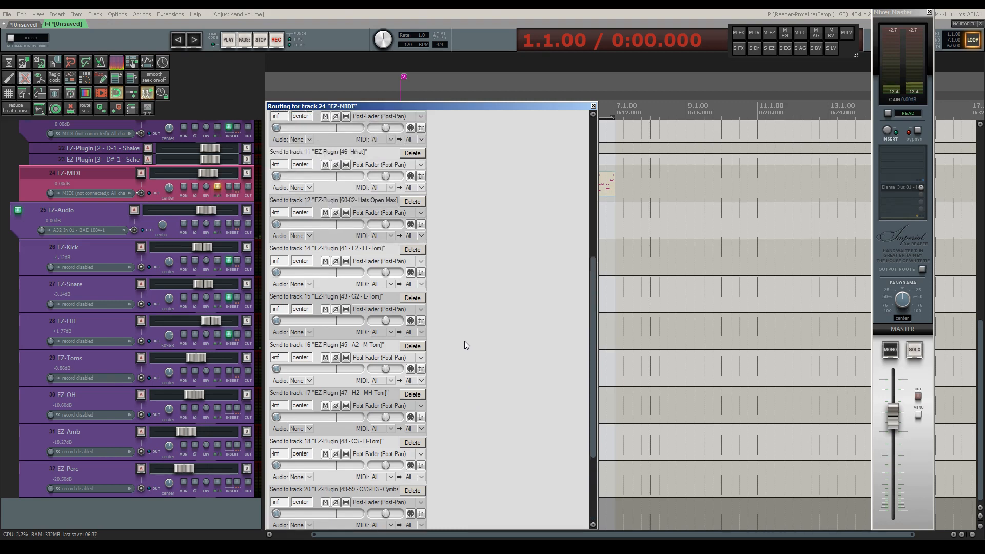
pyautogui.scroll(2, 464, 341)
pyautogui.scroll(1, 464, 341)
pyautogui.scroll(2, 464, 340)
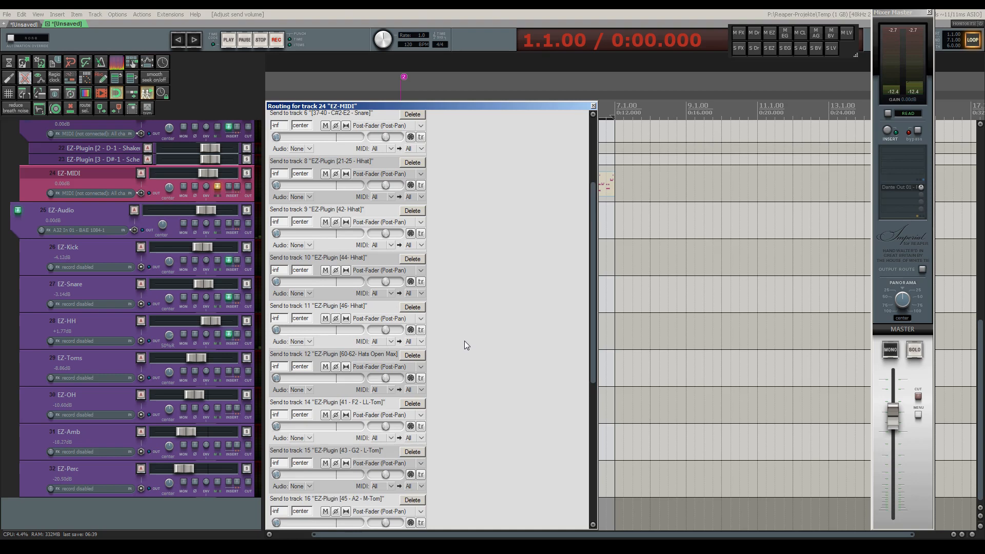
pyautogui.scroll(2, 465, 341)
pyautogui.scroll(2, 463, 340)
pyautogui.scroll(2, 464, 341)
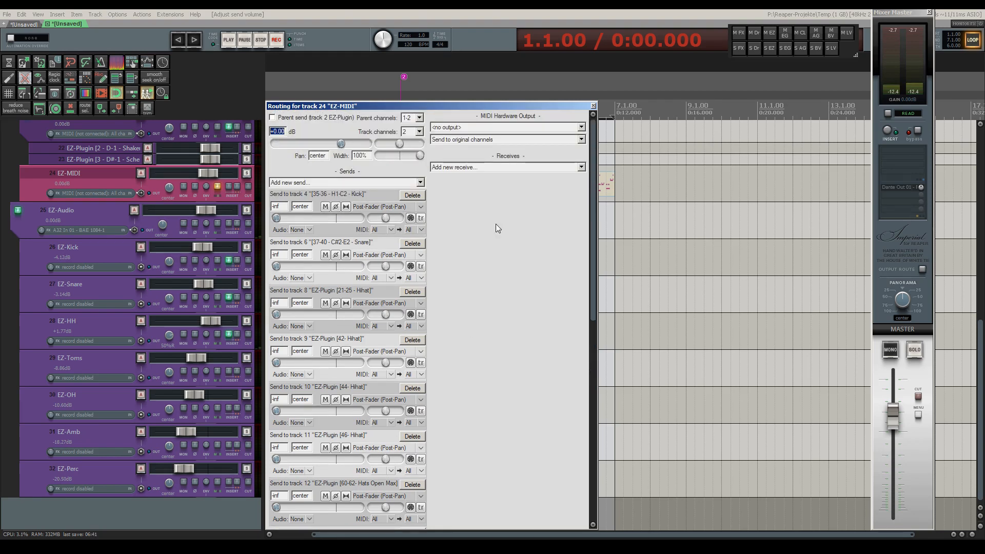
pyautogui.click(593, 106)
pyautogui.scroll(3, 58, 283)
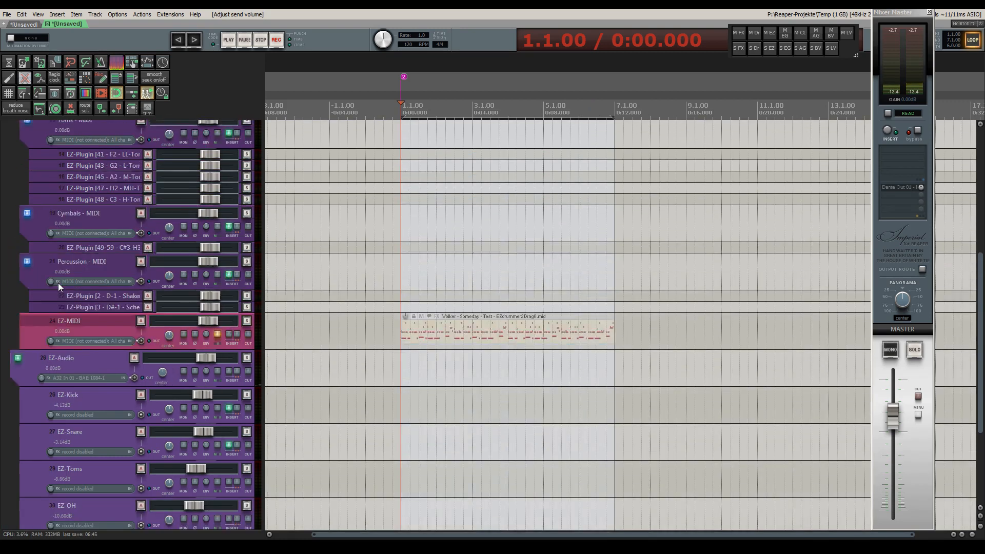
pyautogui.scroll(3, 57, 282)
pyautogui.scroll(3, 58, 282)
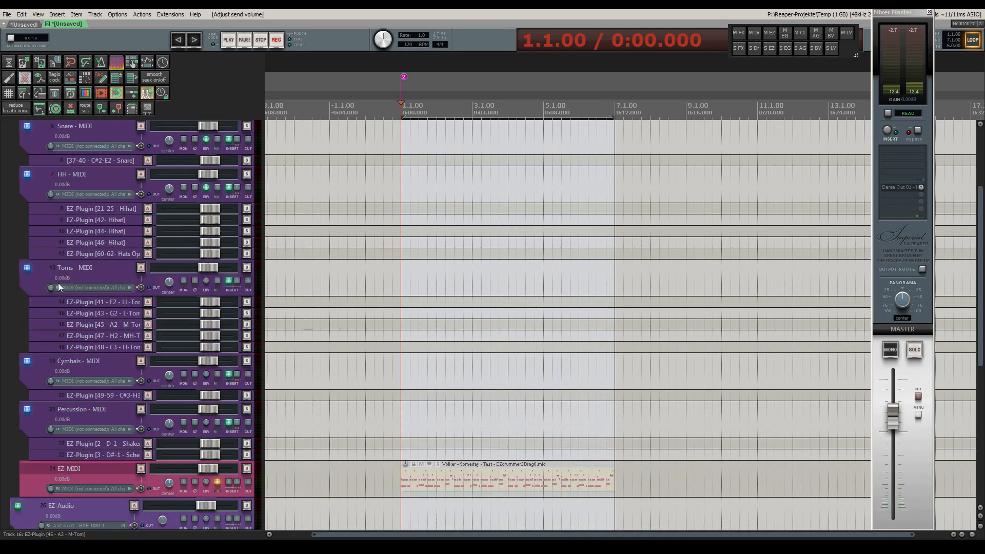
pyautogui.scroll(2, 58, 283)
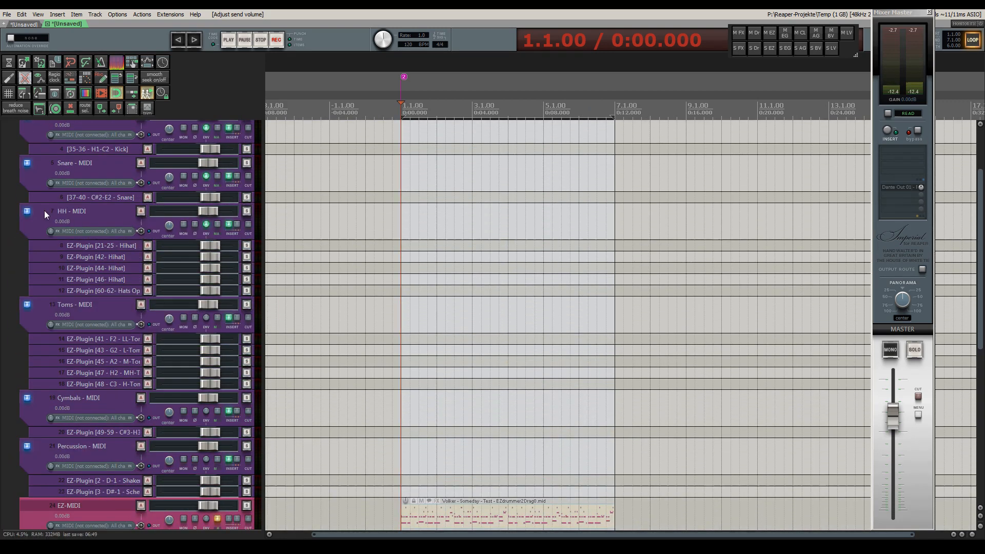
# Expand the HH - MIDI folder's child tracks and select the 21-25 Hihat plugin track.
pyautogui.click(26, 210)
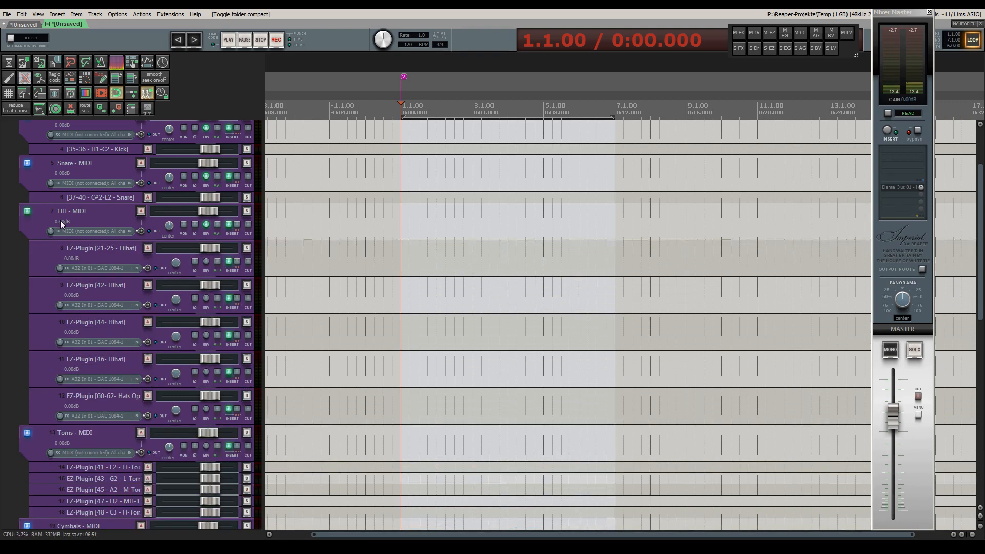
pyautogui.click(108, 254)
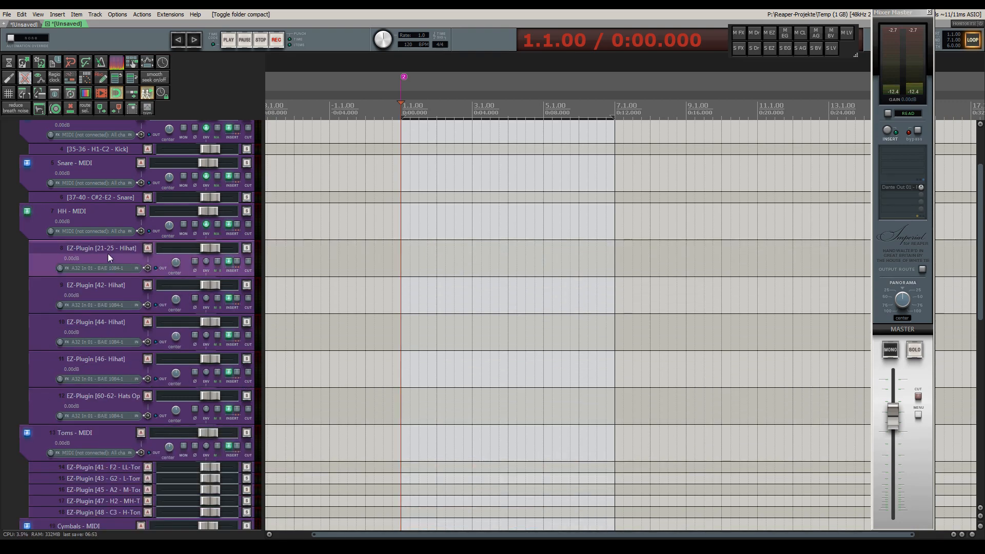
# View the MIDI Range Filter note limits on the 21-25 Hihat and 42 Hihat tracks.
pyautogui.click(228, 262)
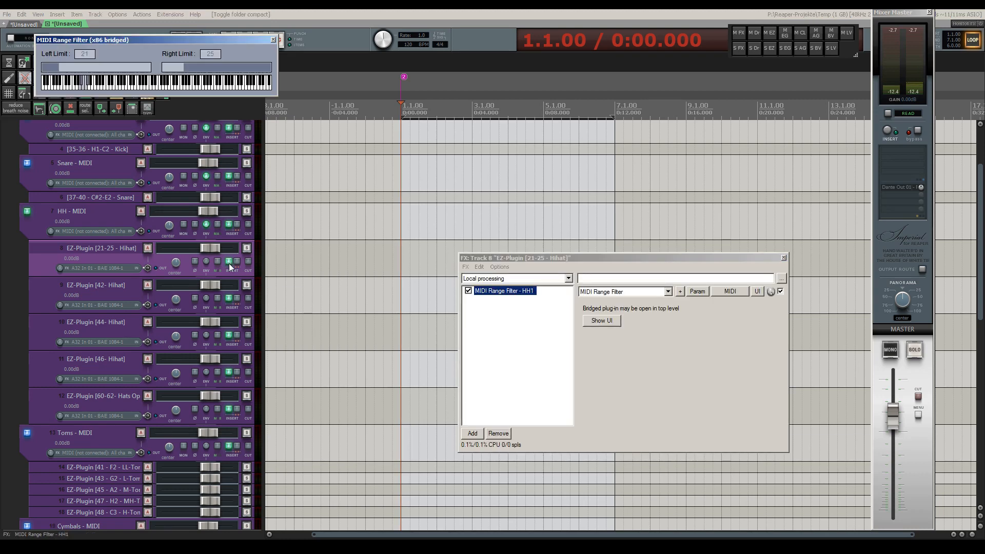
pyautogui.moveTo(144, 39); pyautogui.dragTo(362, 308)
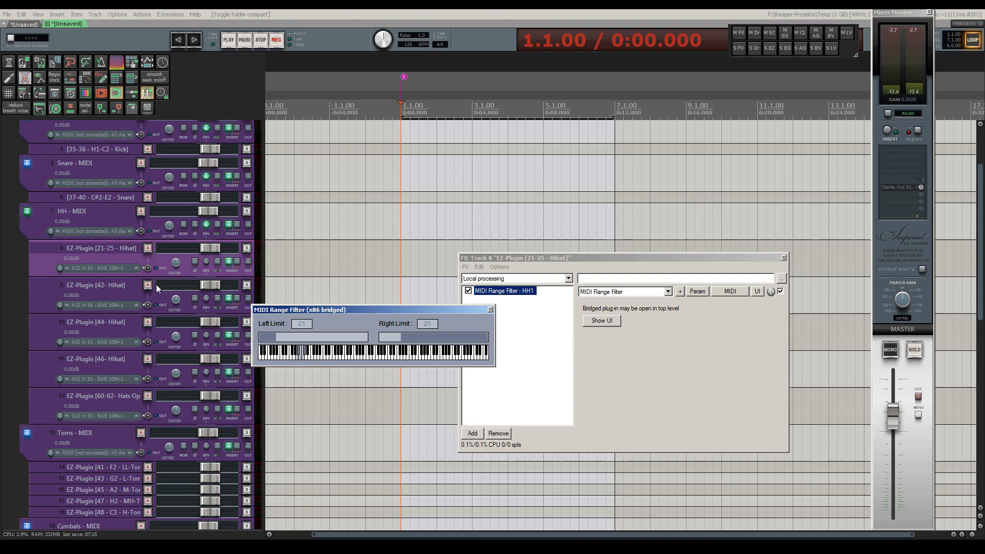
pyautogui.click(492, 309)
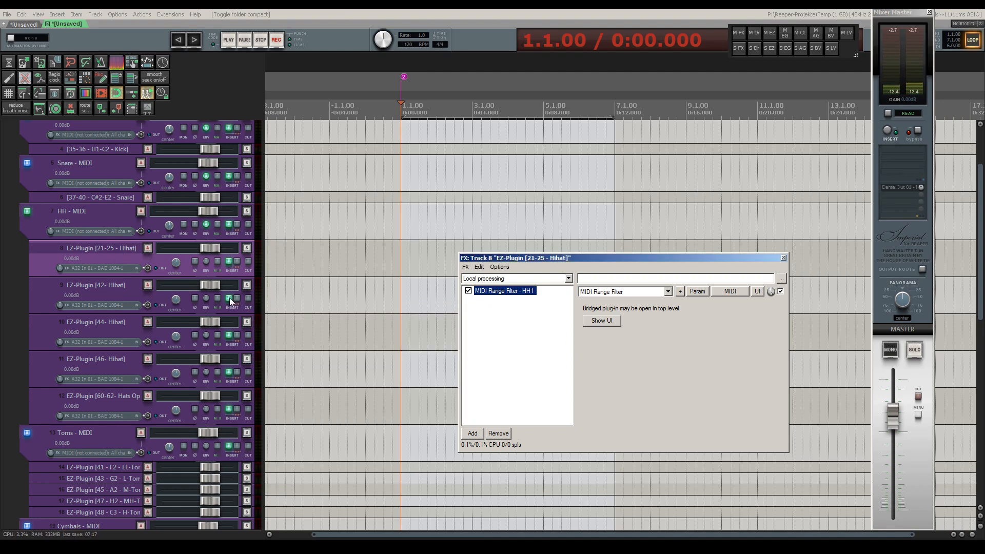
pyautogui.click(230, 298)
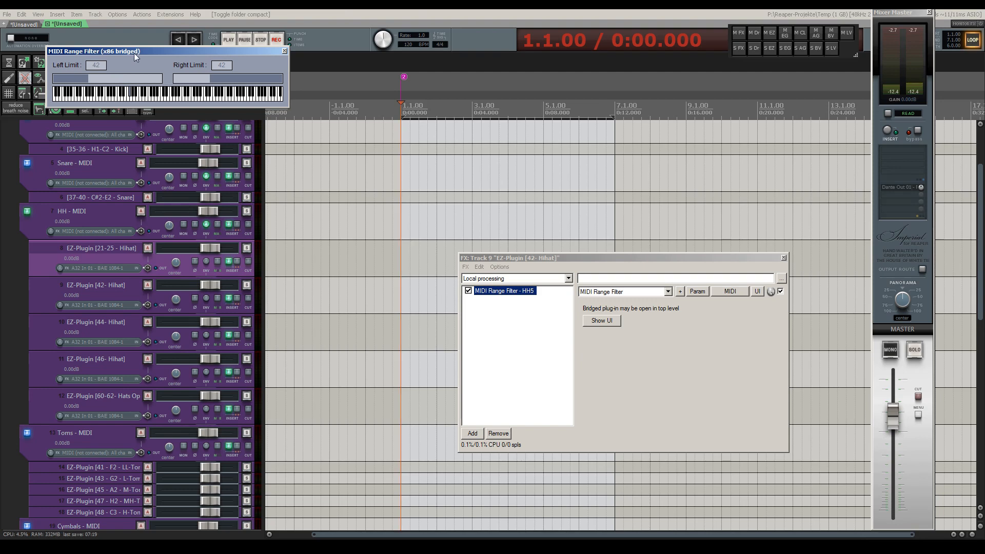
pyautogui.moveTo(134, 52); pyautogui.dragTo(339, 239)
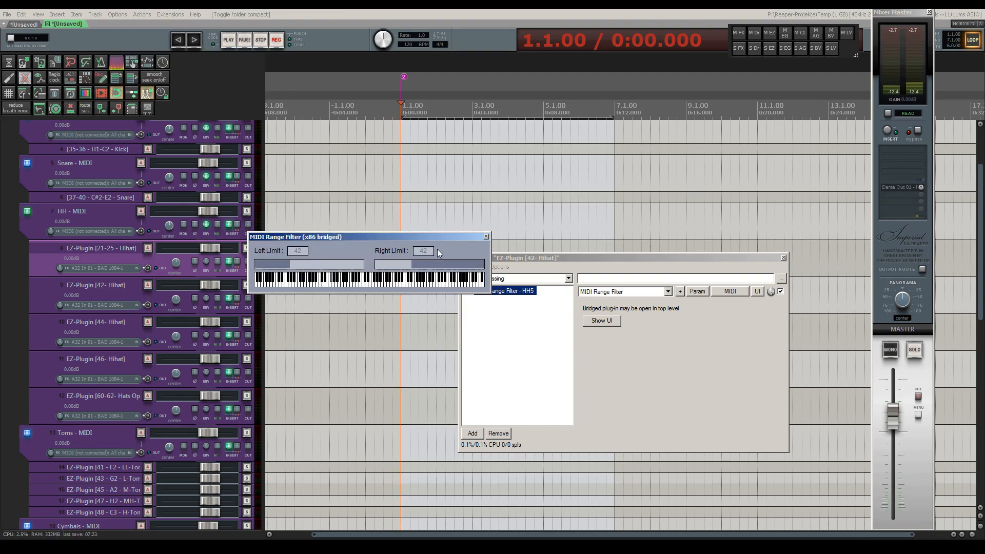
pyautogui.press('Escape')
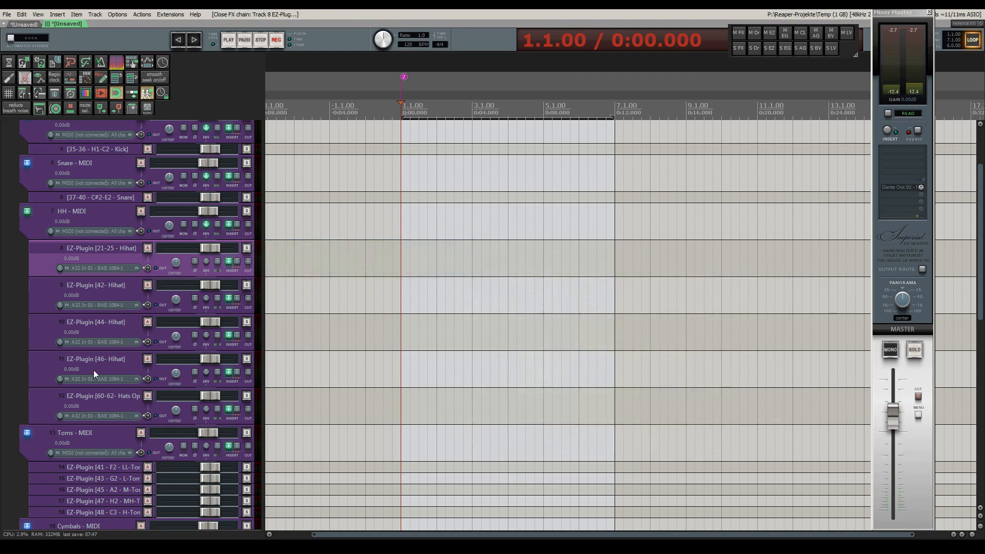
pyautogui.scroll(-2, 93, 370)
pyautogui.scroll(-2, 94, 371)
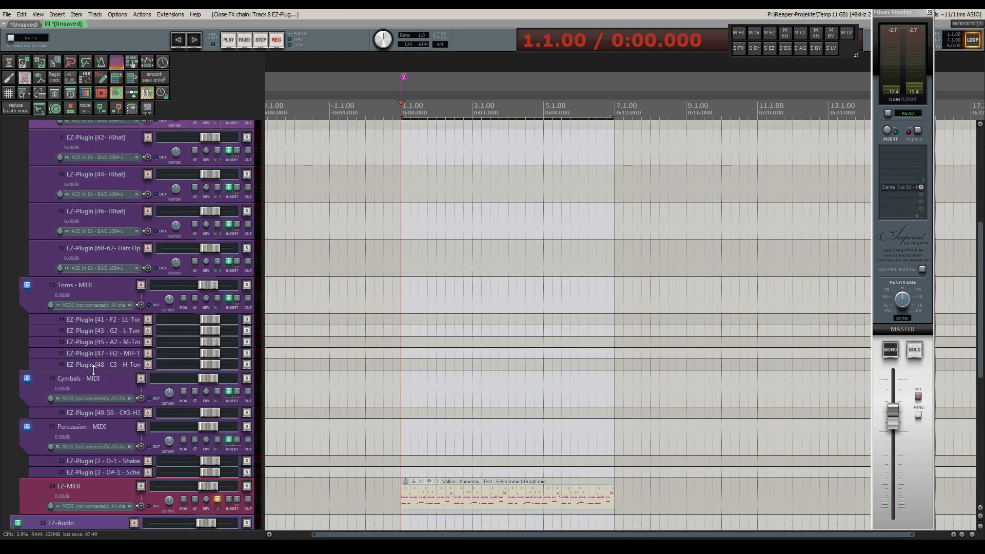
pyautogui.scroll(-2, 94, 370)
pyautogui.scroll(-2, 93, 369)
pyautogui.scroll(-2, 94, 370)
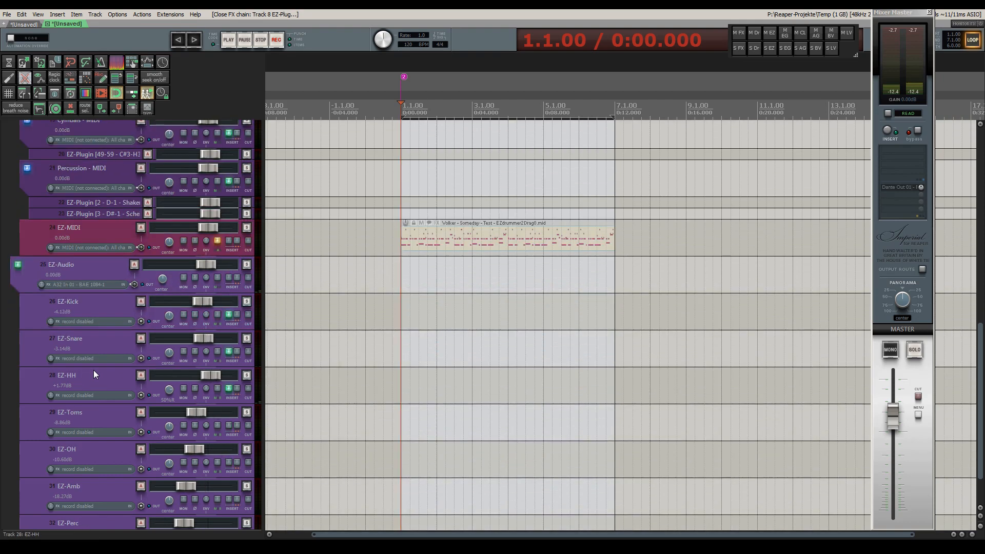
pyautogui.scroll(-2, 93, 370)
pyautogui.scroll(1, 93, 370)
pyautogui.scroll(3, 93, 370)
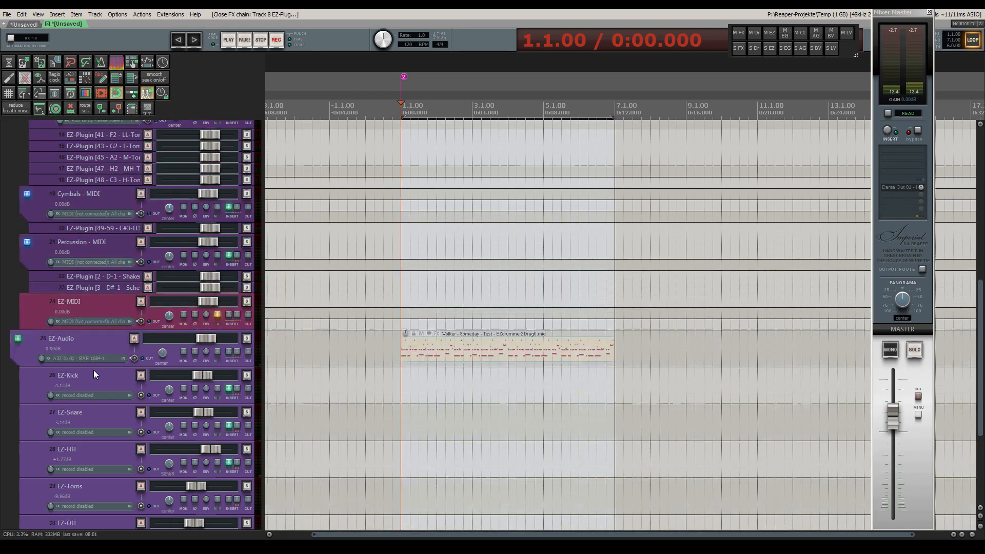
pyautogui.scroll(4, 94, 370)
pyautogui.scroll(5, 93, 370)
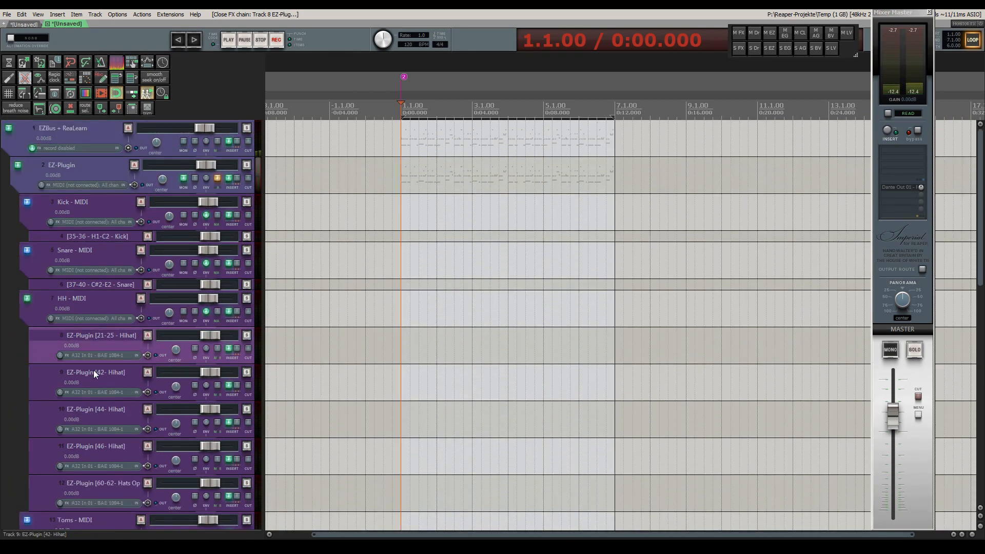
pyautogui.scroll(-4, 93, 370)
pyautogui.scroll(-4, 93, 370)
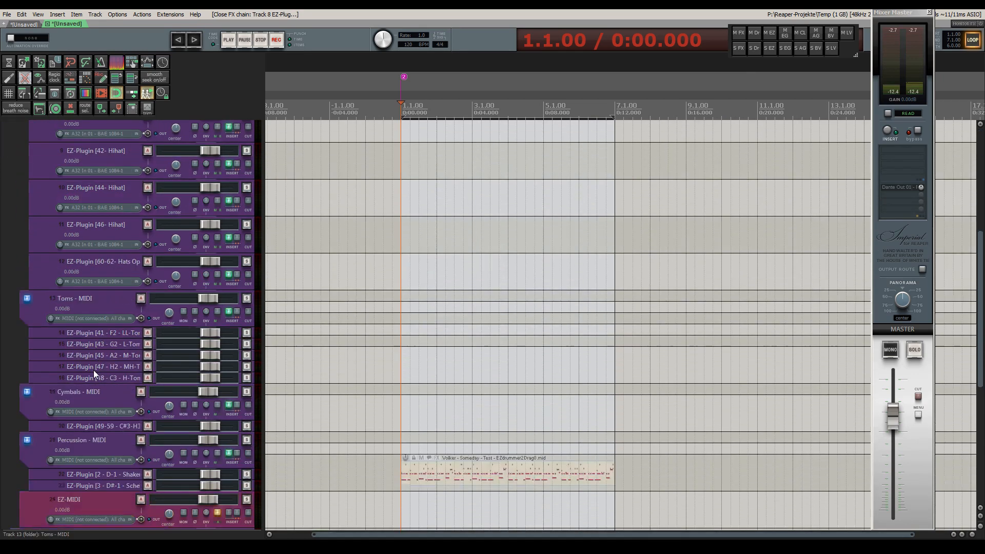
pyautogui.scroll(-3, 94, 370)
pyautogui.scroll(-3, 94, 370)
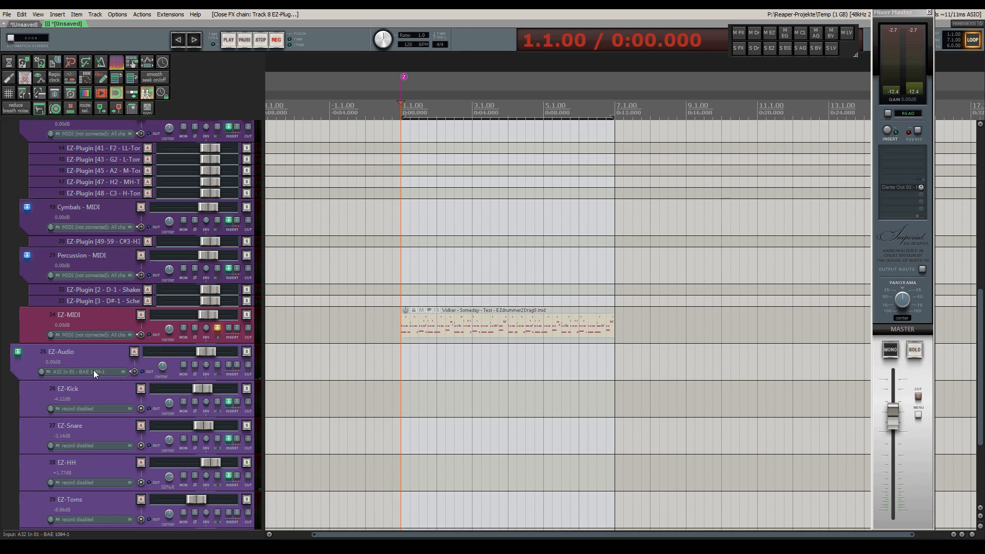
# Play the EZdrummer groove through the split drum tracks.
pyautogui.press('space')
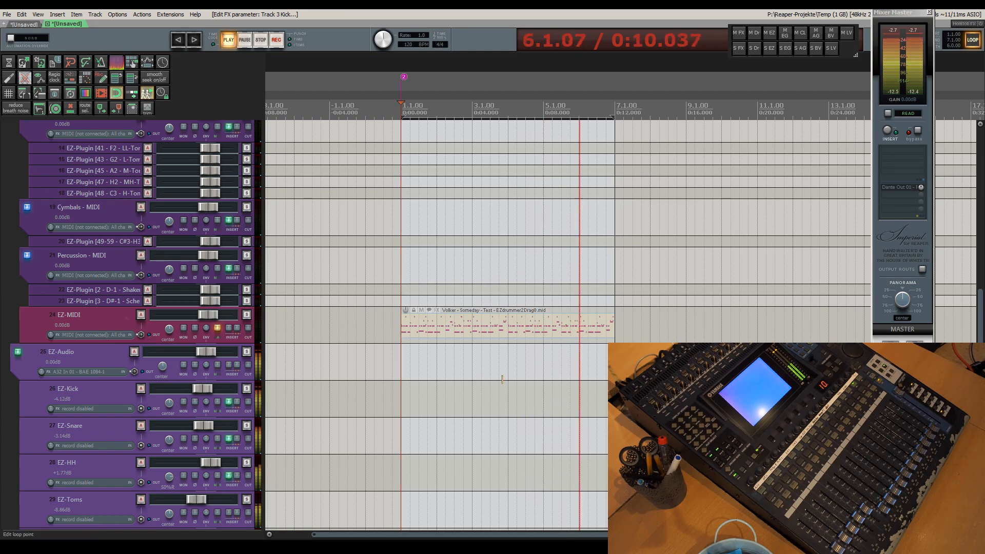
# Stop playback and show the Cymbals - MIDI folder's MIDI Velocity Control with its -45 offset.
pyautogui.press('space')
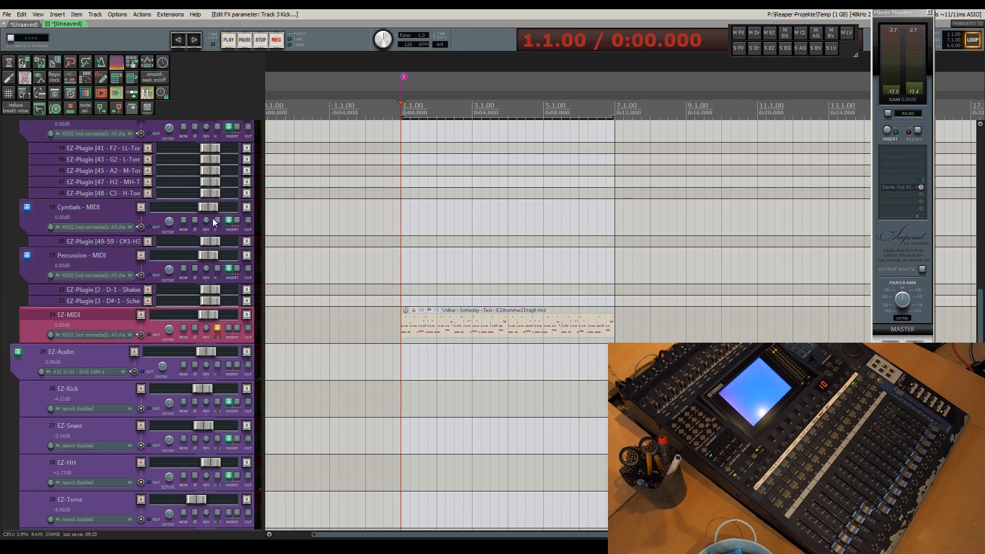
pyautogui.click(231, 222)
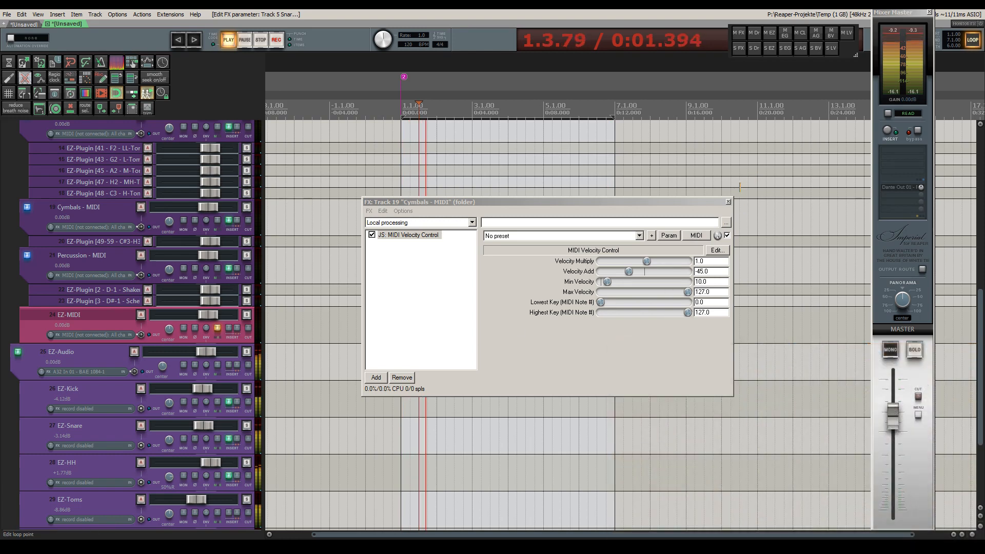
# Close the Cymbals velocity effect and show the EZBus + ReaLearn track's input effects.
pyautogui.click(727, 201)
pyautogui.scroll(6, 124, 233)
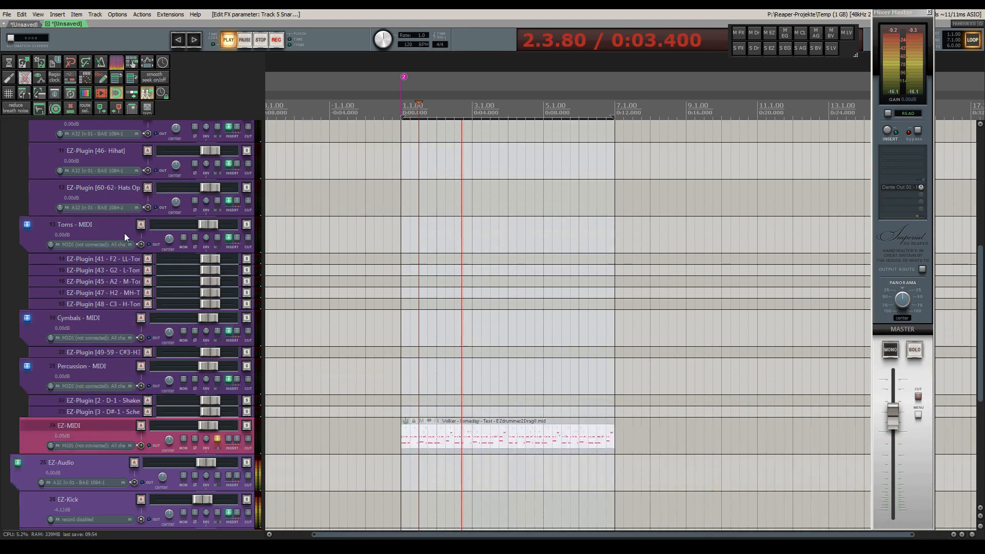
pyautogui.scroll(4, 124, 234)
pyautogui.scroll(5, 123, 234)
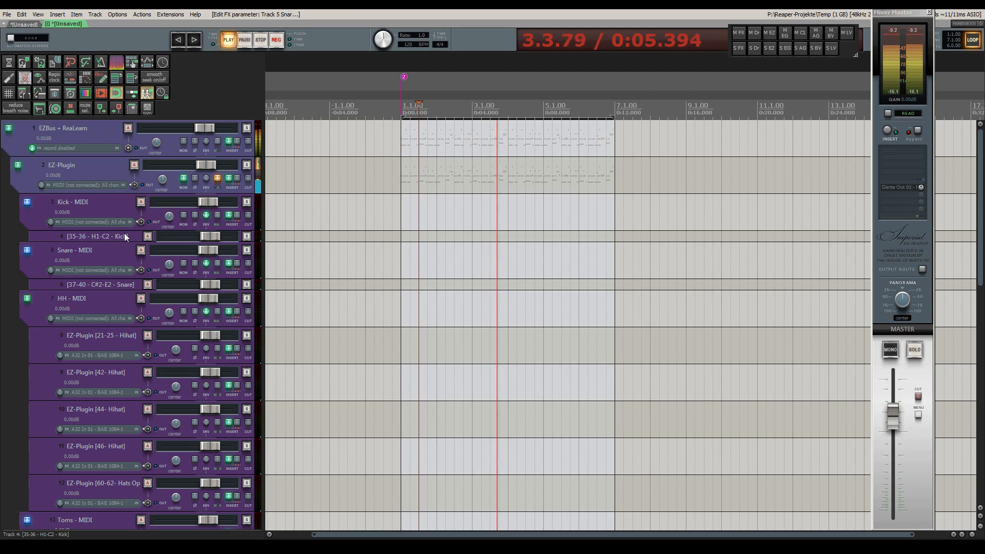
pyautogui.press('space')
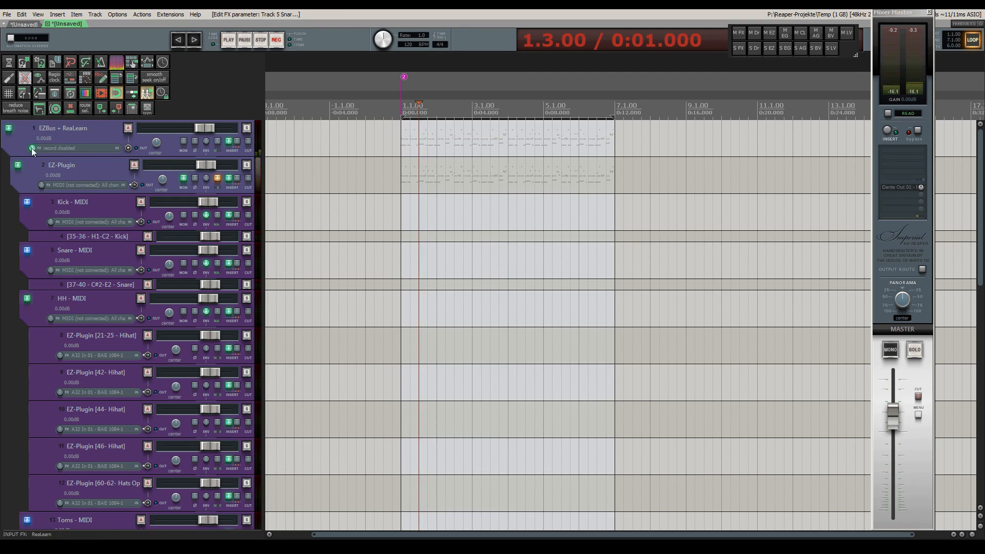
pyautogui.click(32, 148)
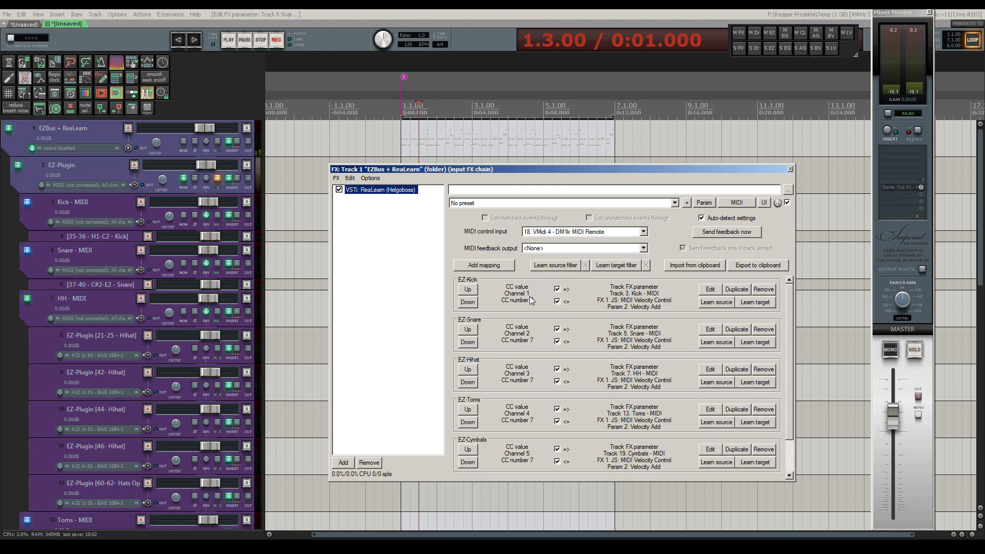
# Choose the DM1k MIDI Remote as ReaLearn control input and show the EZ-Kick mapping settings.
pyautogui.click(644, 232)
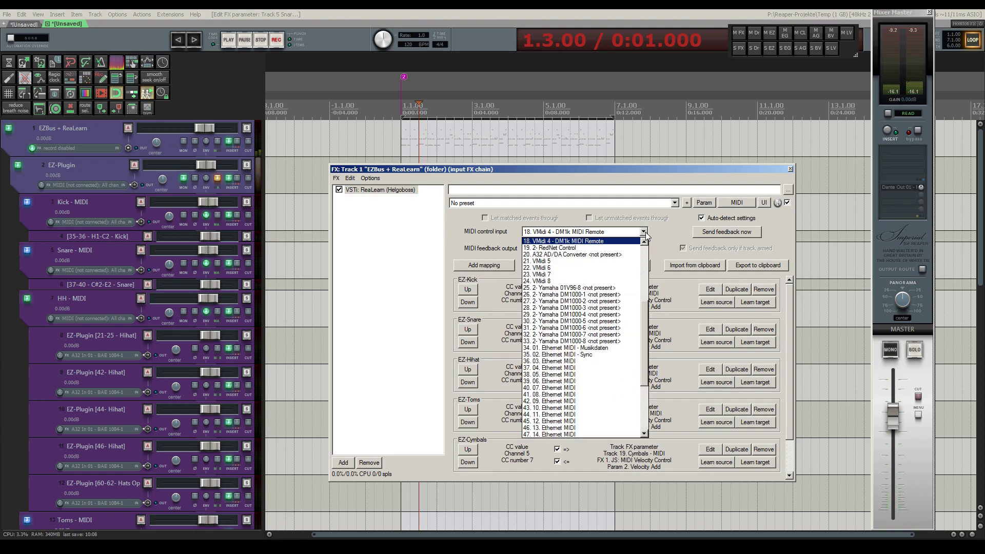
pyautogui.click(568, 240)
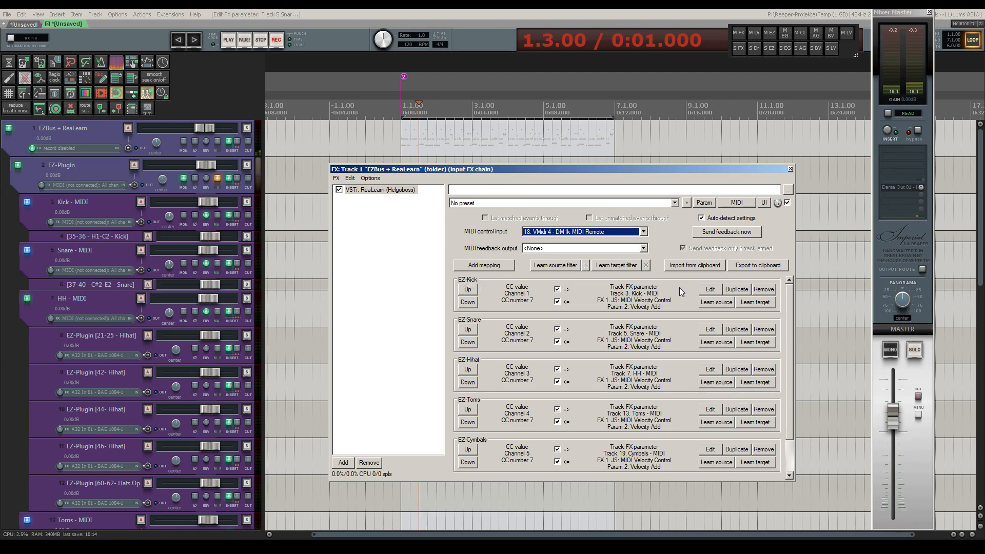
pyautogui.click(712, 289)
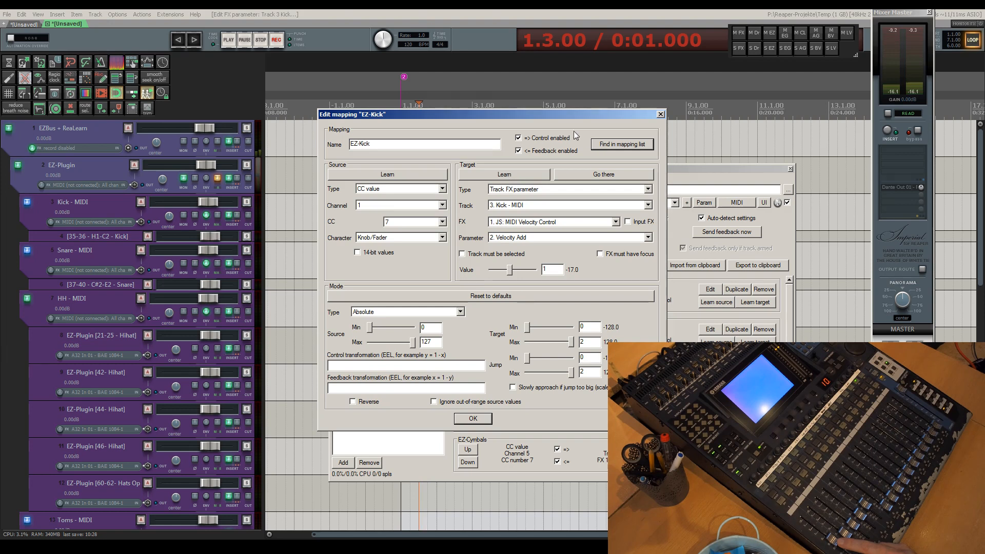
# Move the windows aside to watch the Kick Velocity Add reach -25, then close the Kick effect chain.
pyautogui.moveTo(557, 115); pyautogui.dragTo(641, 139)
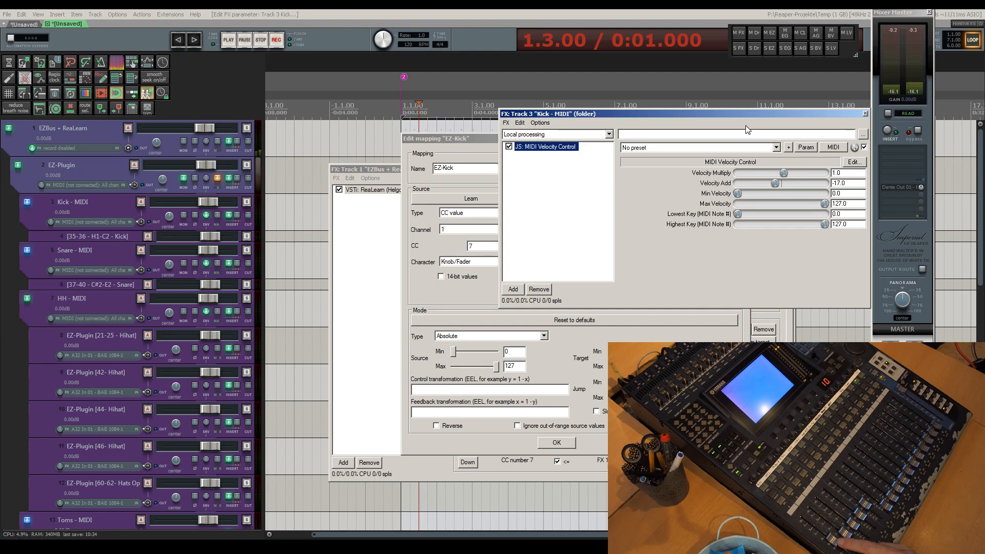
pyautogui.moveTo(745, 113); pyautogui.dragTo(329, 245)
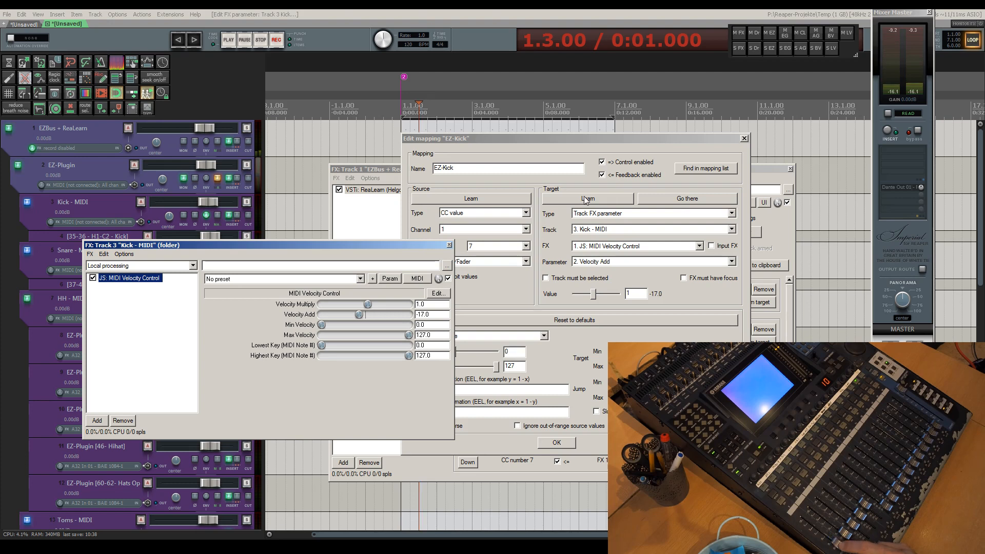
pyautogui.click(449, 246)
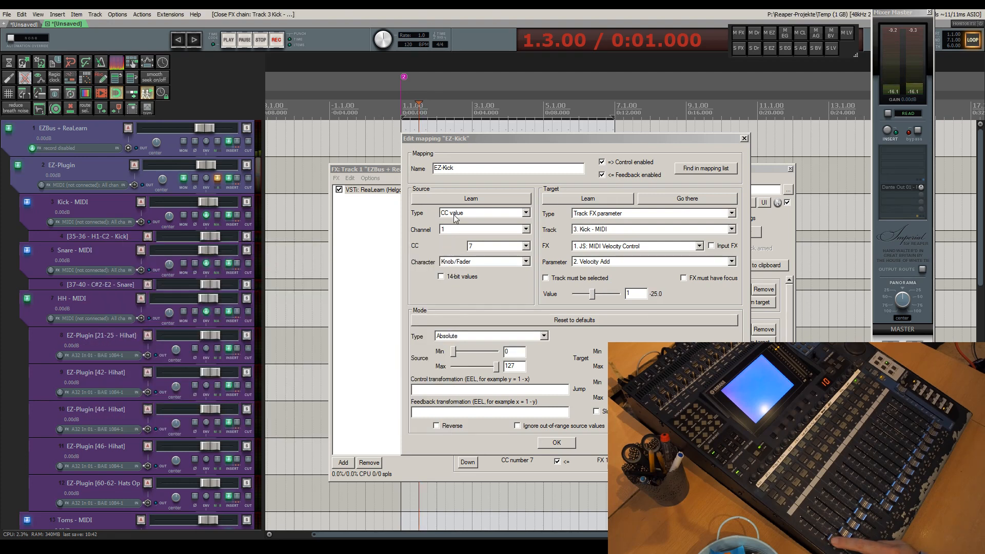
# Close the EZ-Kick mapping and test the EZ-Snare mapping's Velocity Add with the fader.
pyautogui.click(745, 139)
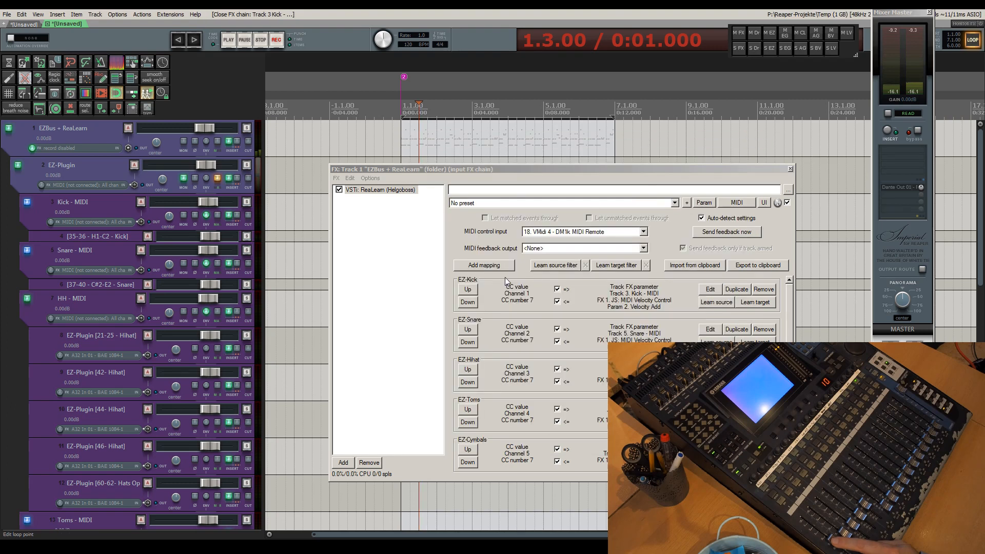
pyautogui.click(710, 330)
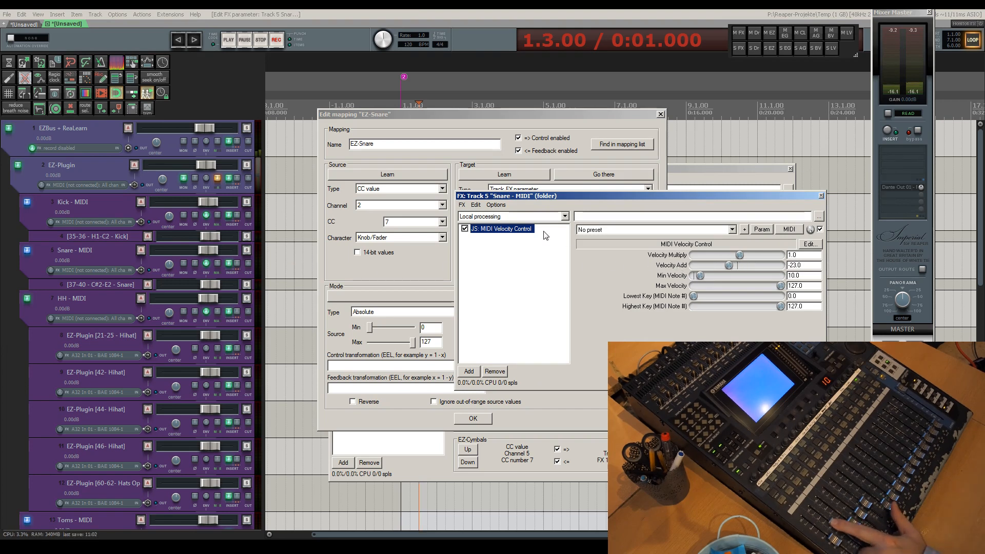
pyautogui.click(822, 198)
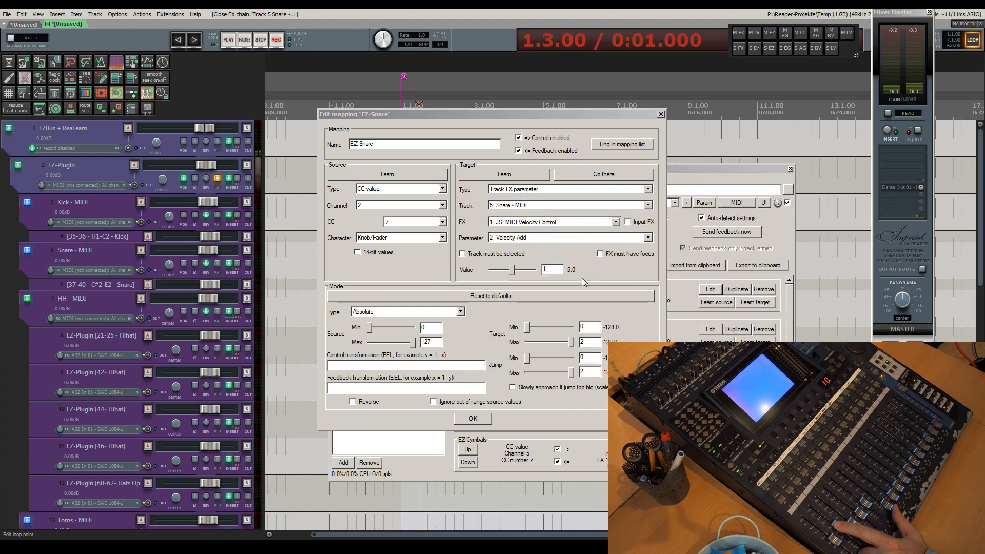
# Close the EZ-Snare mapping settings and the ReaLearn effect chain, leaving the groove playing.
pyautogui.click(473, 418)
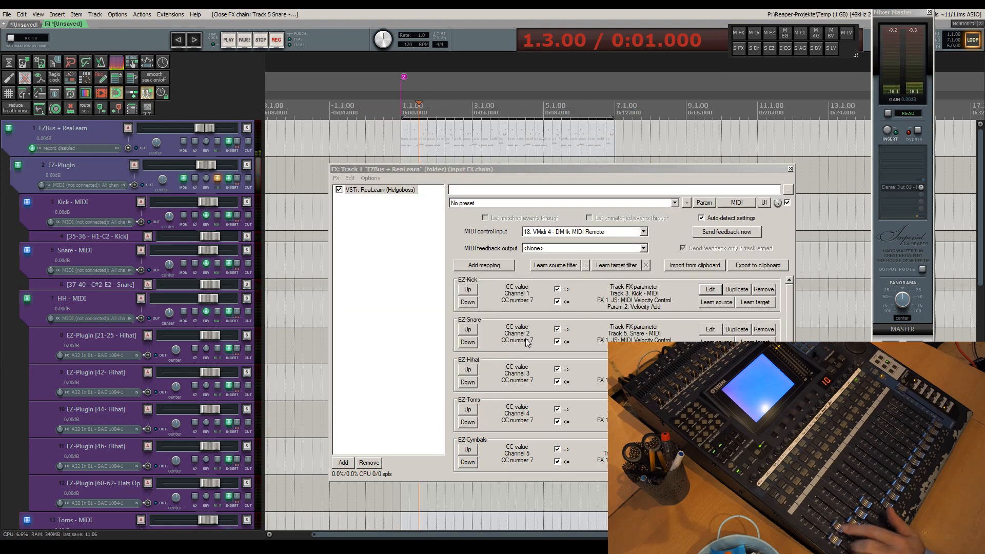
pyautogui.click(790, 311)
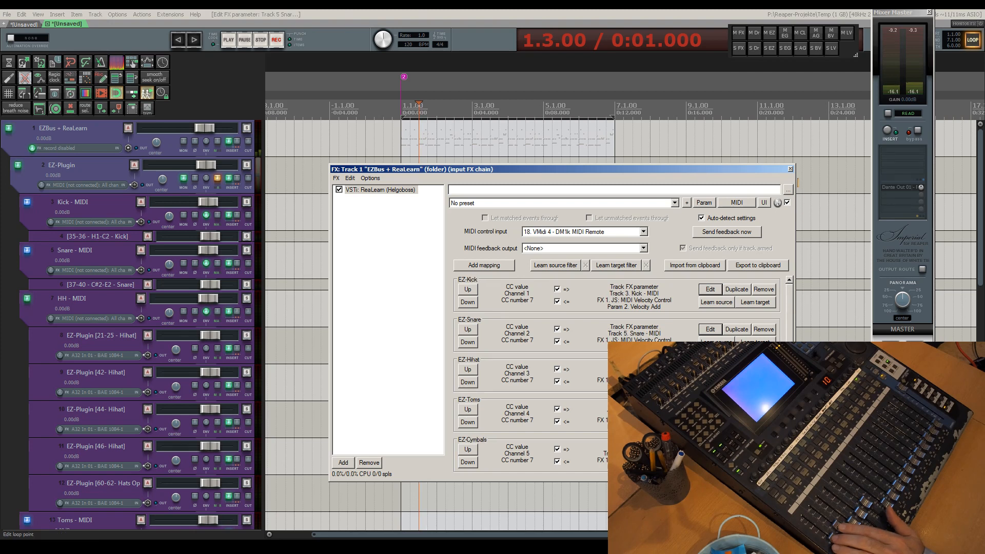
pyautogui.click(791, 170)
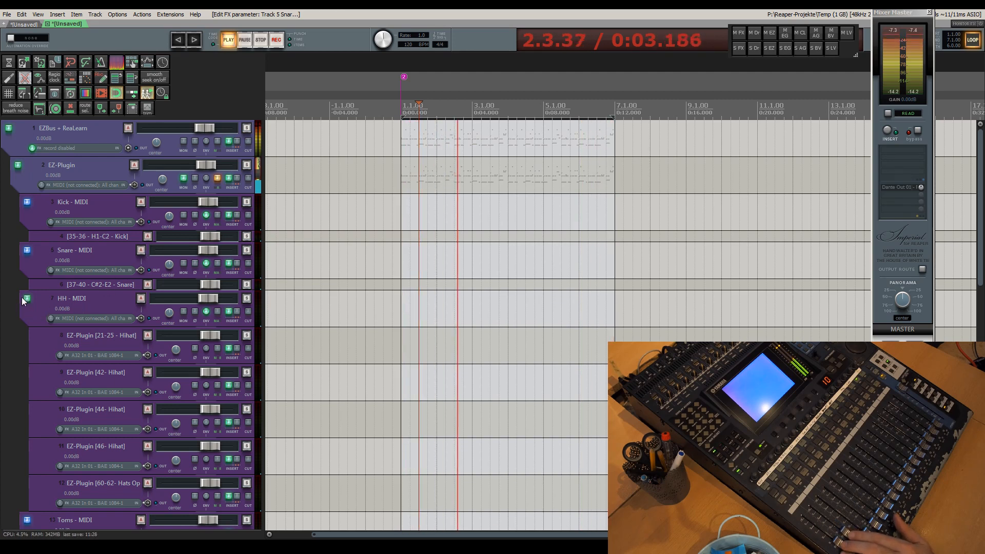
# Collapse the HH - MIDI folder's sub-tracks to compact height.
pyautogui.click(35, 299)
pyautogui.scroll(-3, 68, 310)
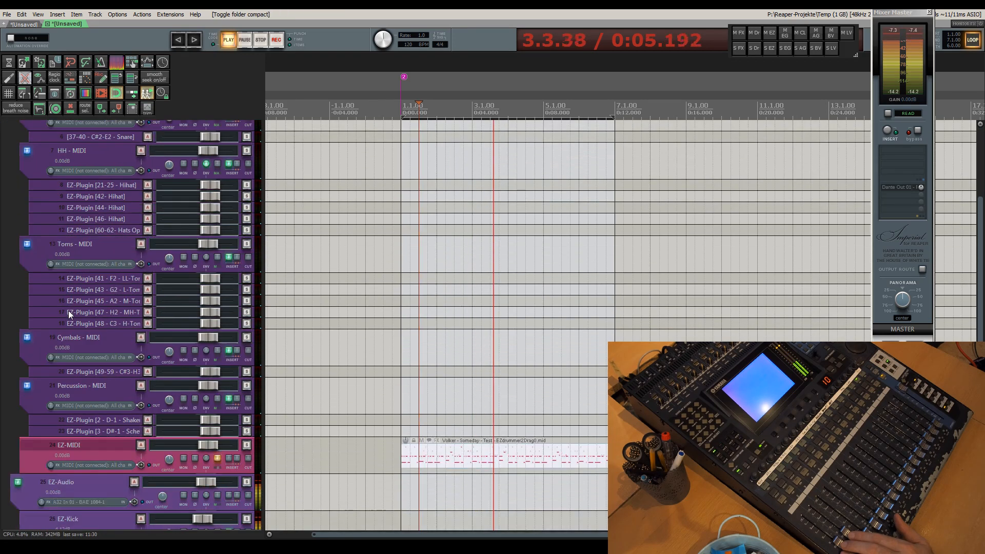
pyautogui.scroll(-3, 69, 310)
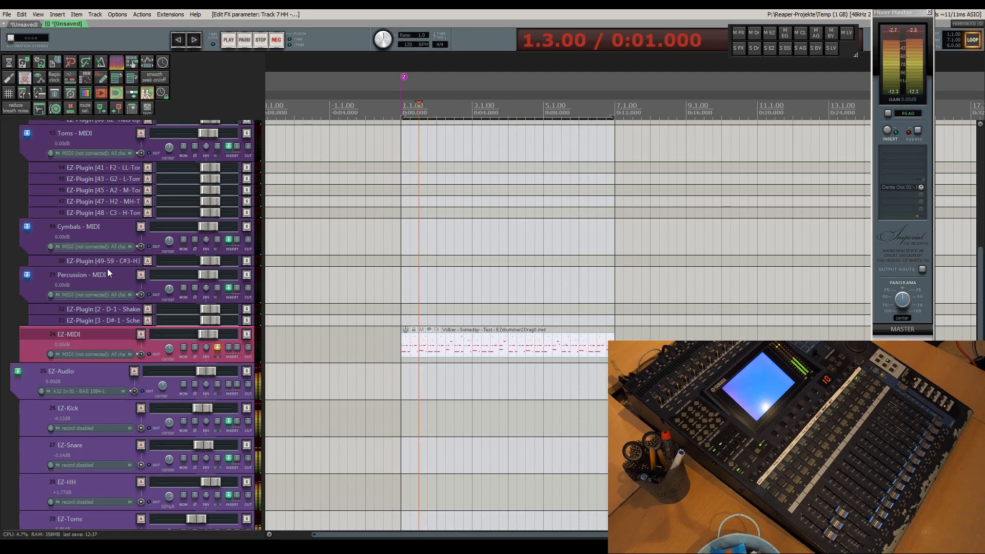
pyautogui.scroll(4, 108, 269)
pyautogui.scroll(3, 115, 233)
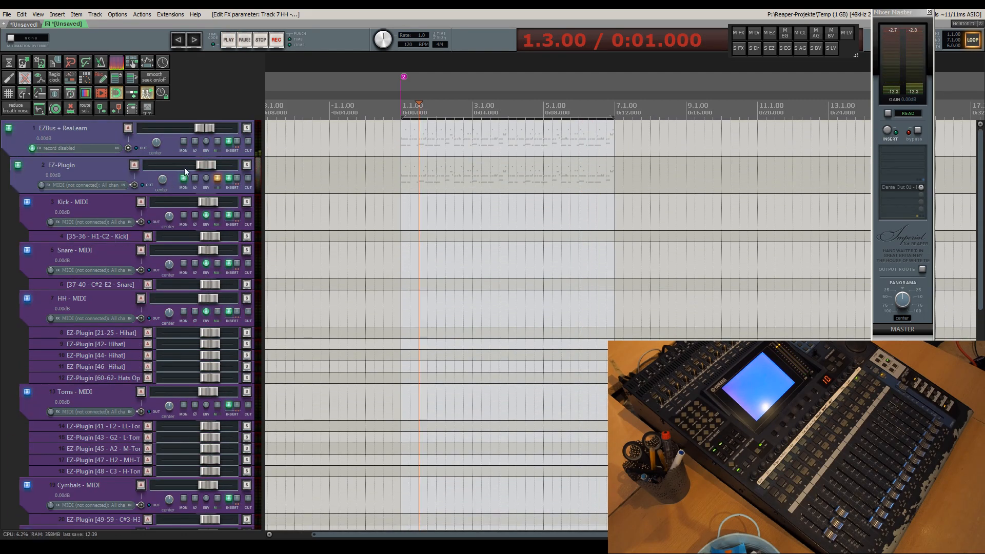
# With the drums playing, switch on ReaXcomp and ThrillseekerLA on the EZBus drum bus.
pyautogui.click(231, 145)
pyautogui.click(478, 74)
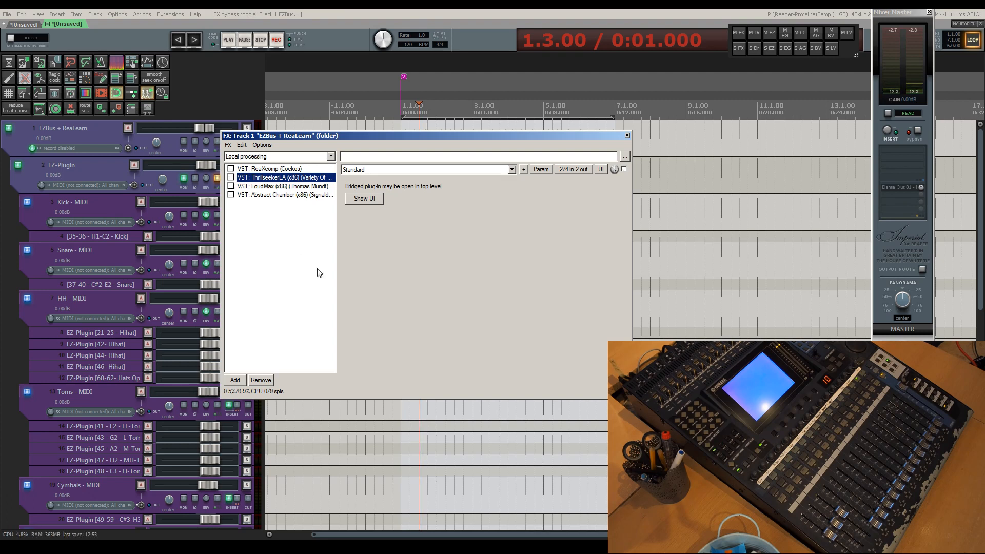
pyautogui.press('space')
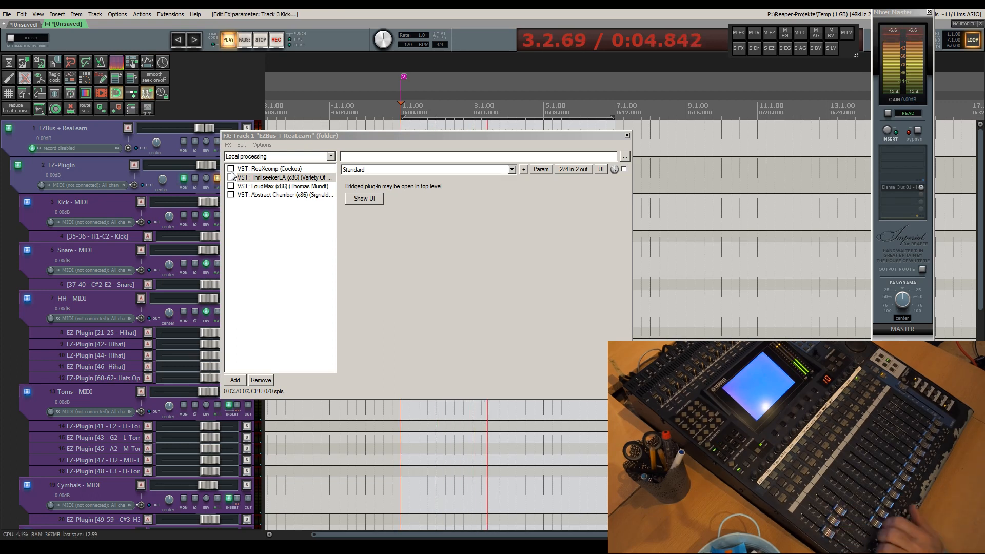
pyautogui.click(261, 168)
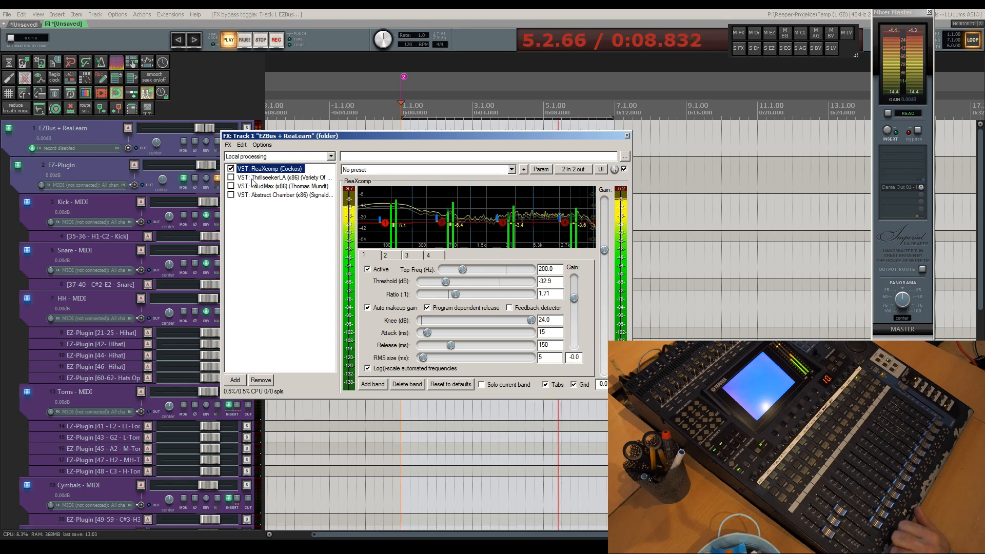
pyautogui.click(262, 178)
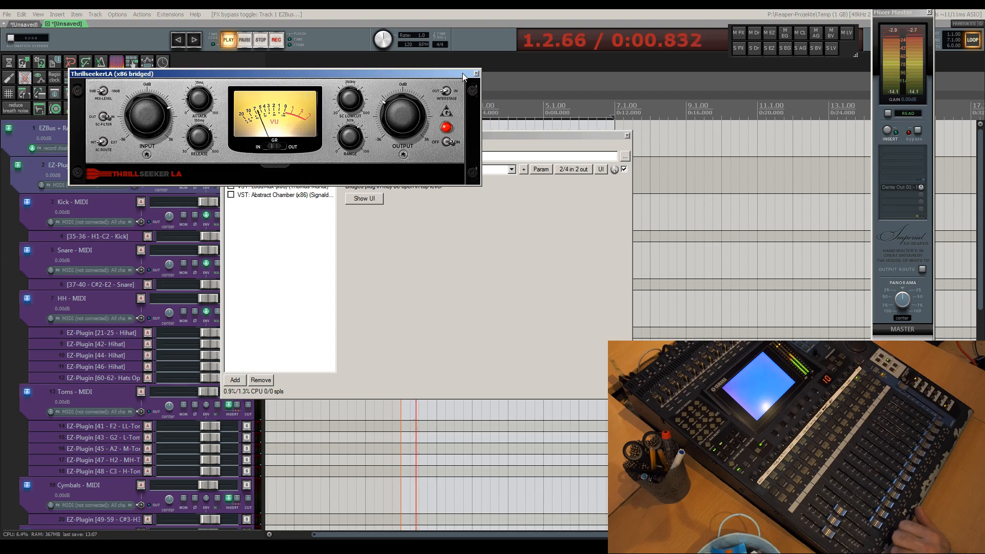
pyautogui.click(477, 74)
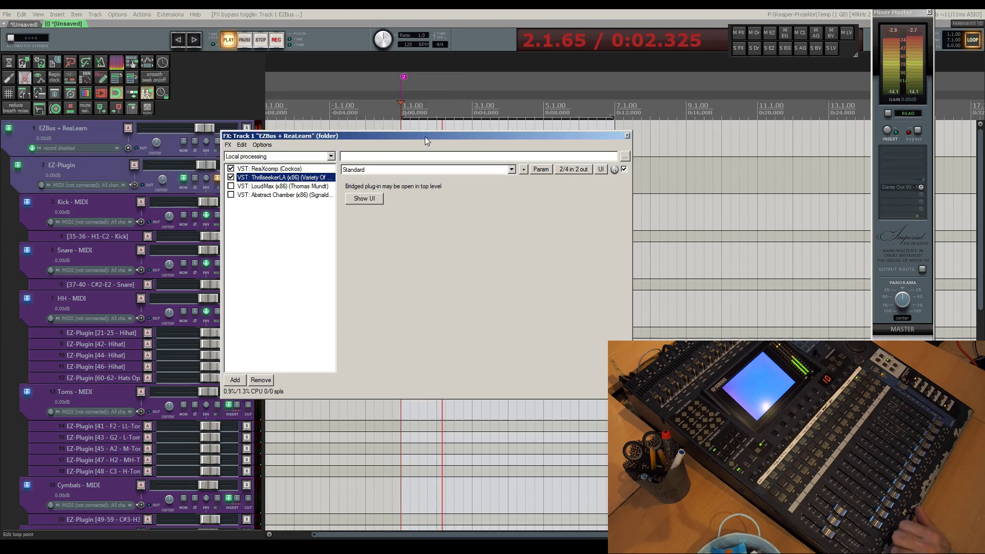
# Check the LoudMax limiter and Abstract Chamber reverb interfaces on the drum bus.
pyautogui.doubleClick(252, 187)
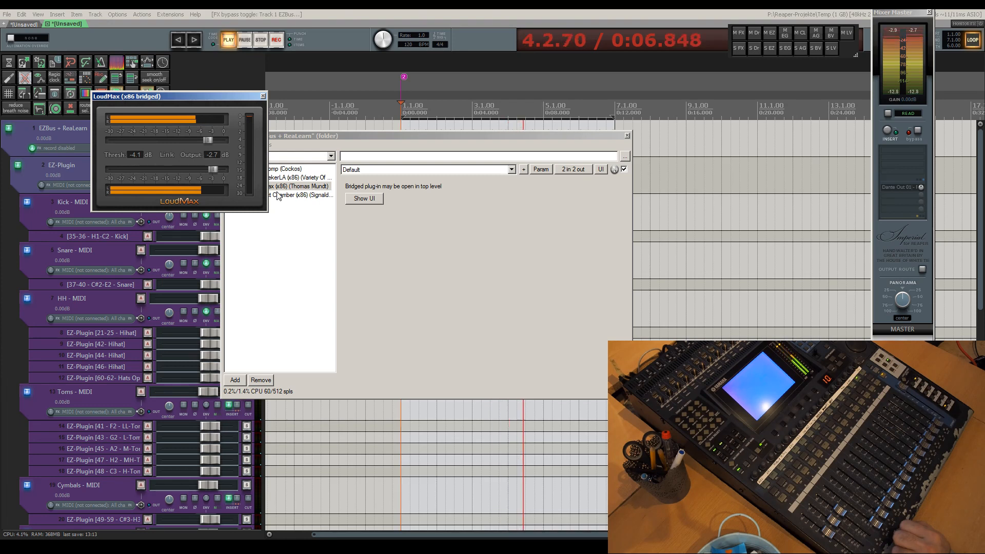
pyautogui.doubleClick(278, 194)
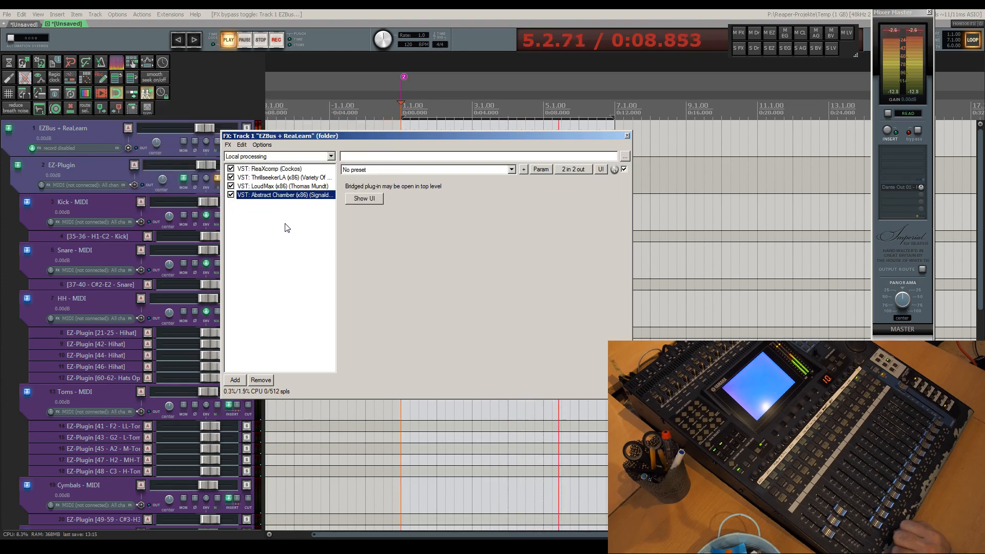
pyautogui.click(362, 199)
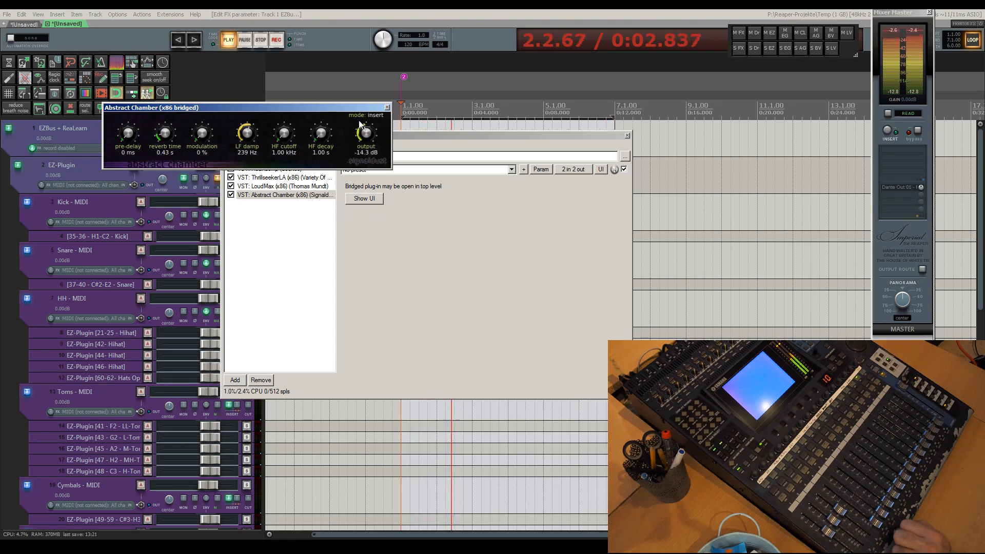
pyautogui.click(386, 108)
# Audition the snare bus with its Abstract Chamber reverb bypassed and its compressor switched on.
pyautogui.click(628, 137)
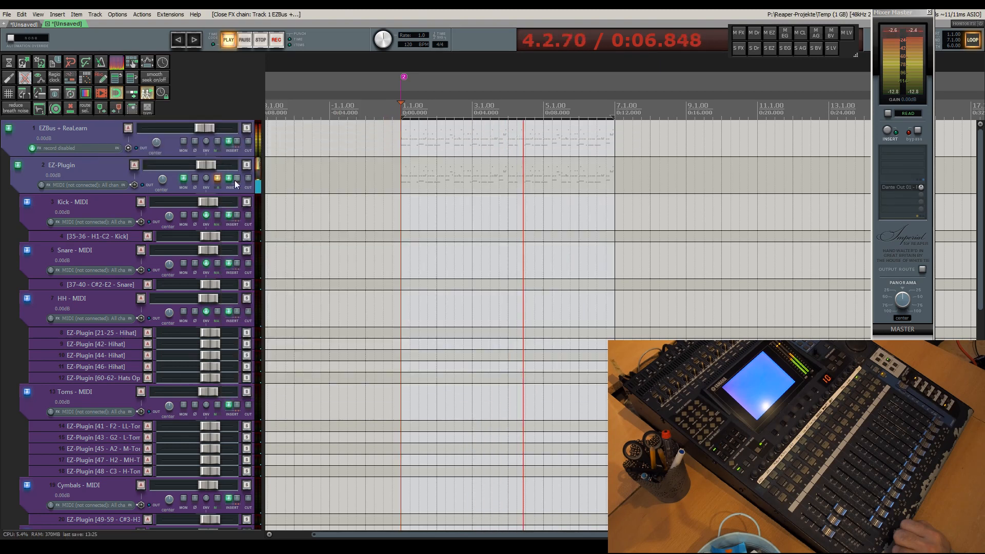
pyautogui.scroll(-3, 156, 286)
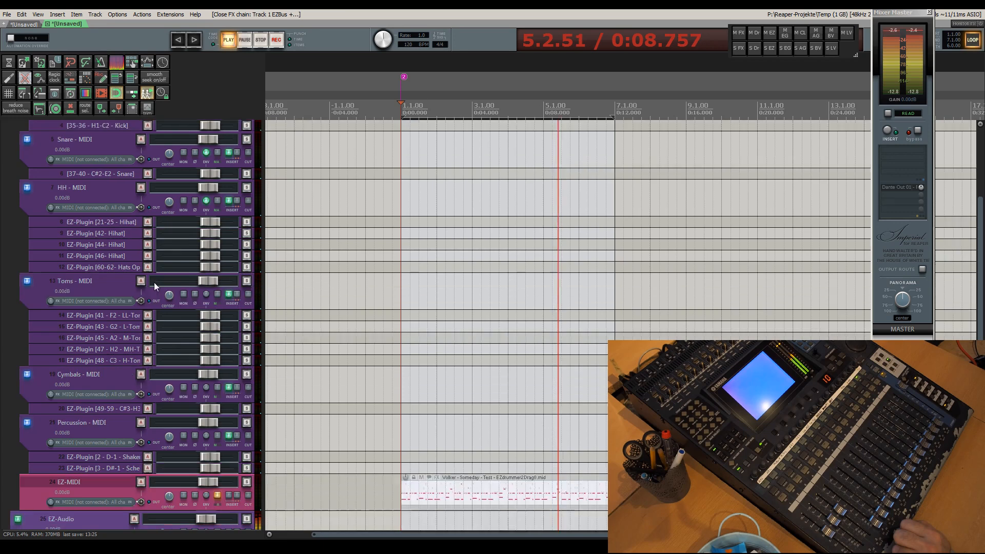
pyautogui.scroll(-8, 156, 286)
pyautogui.scroll(-4, 155, 287)
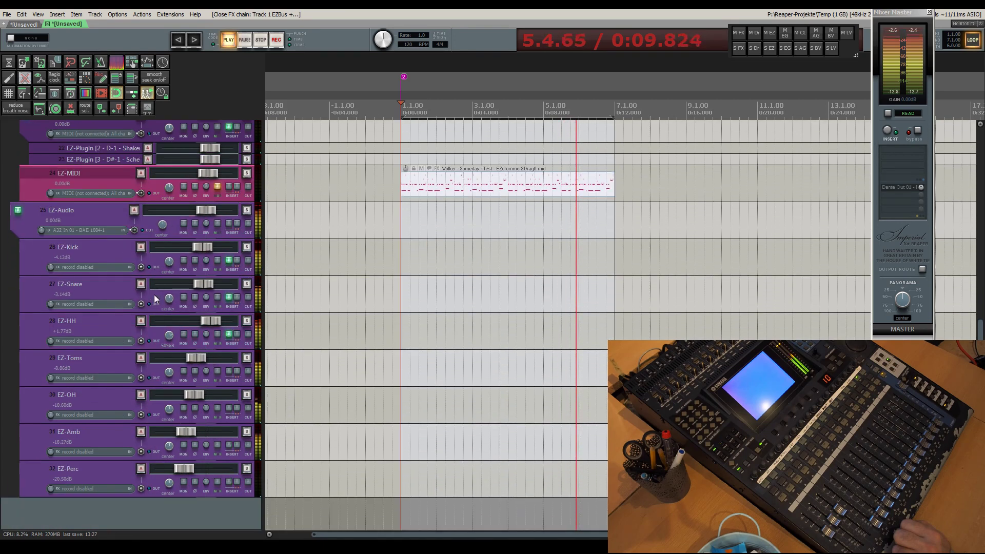
pyautogui.click(229, 261)
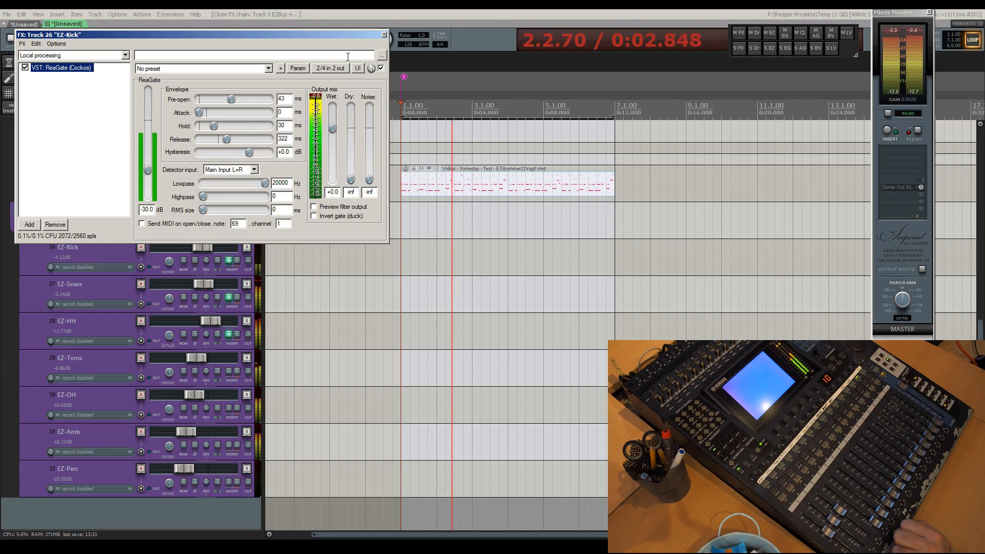
pyautogui.click(383, 35)
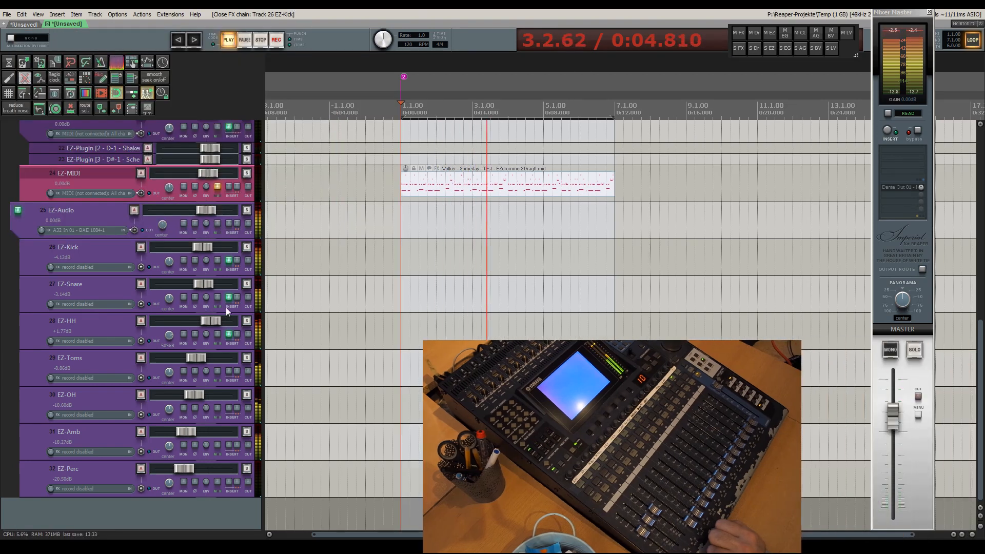
pyautogui.click(230, 298)
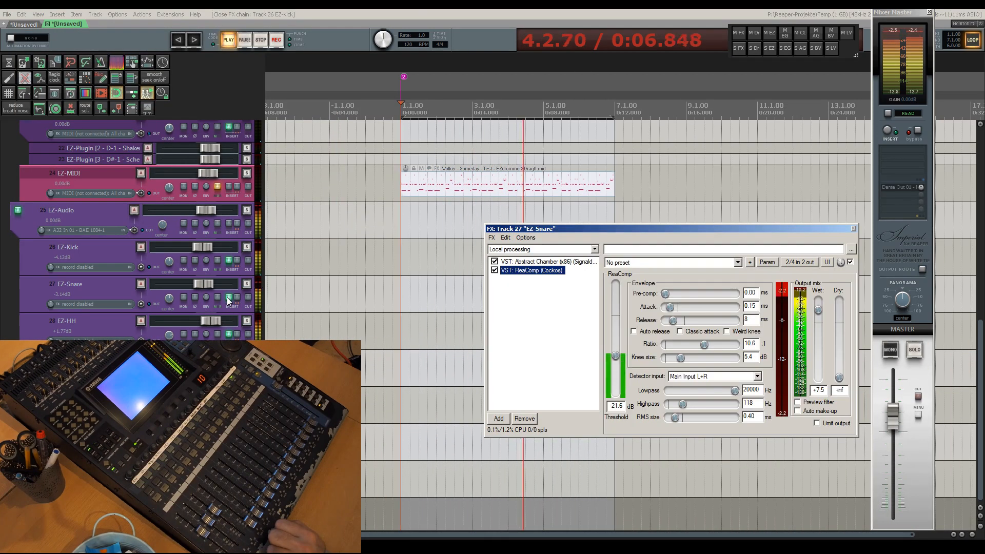
pyautogui.click(495, 262)
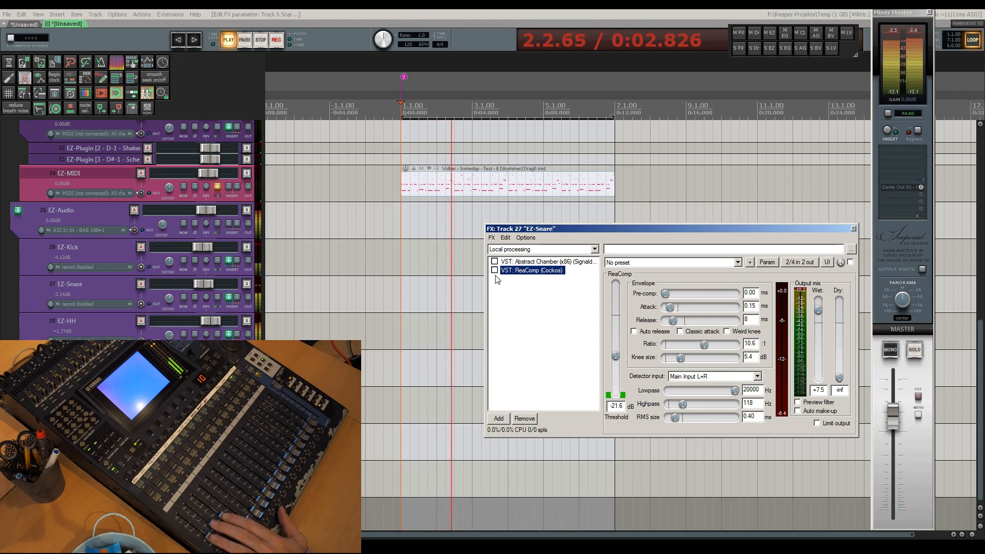
pyautogui.click(495, 270)
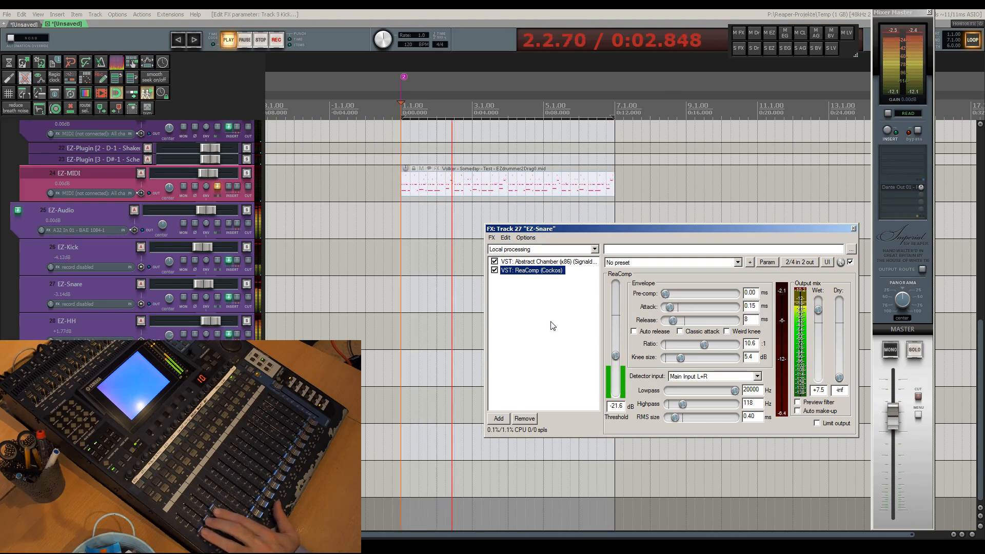
pyautogui.click(853, 229)
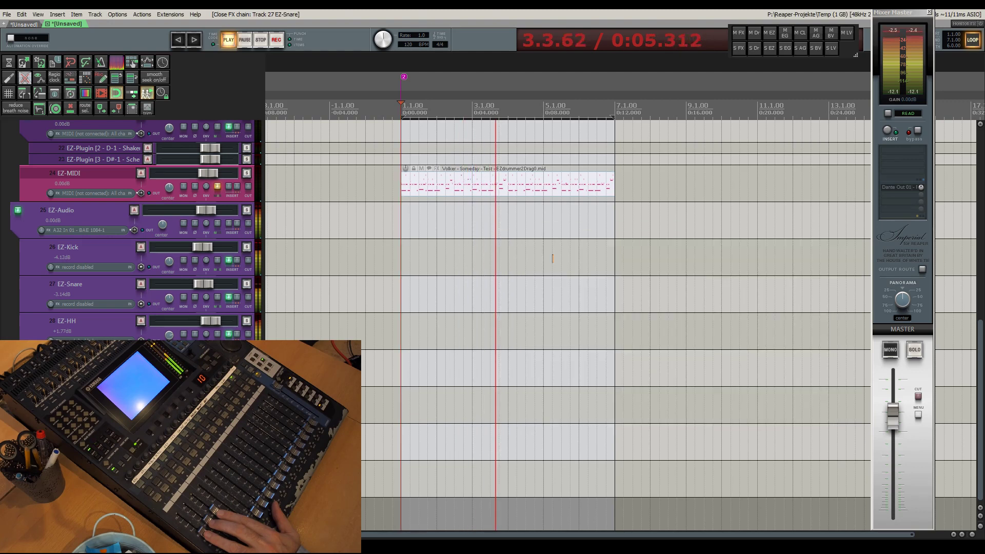
# Audition the hi-hat bus with its reverb switched off and back on.
pyautogui.click(230, 335)
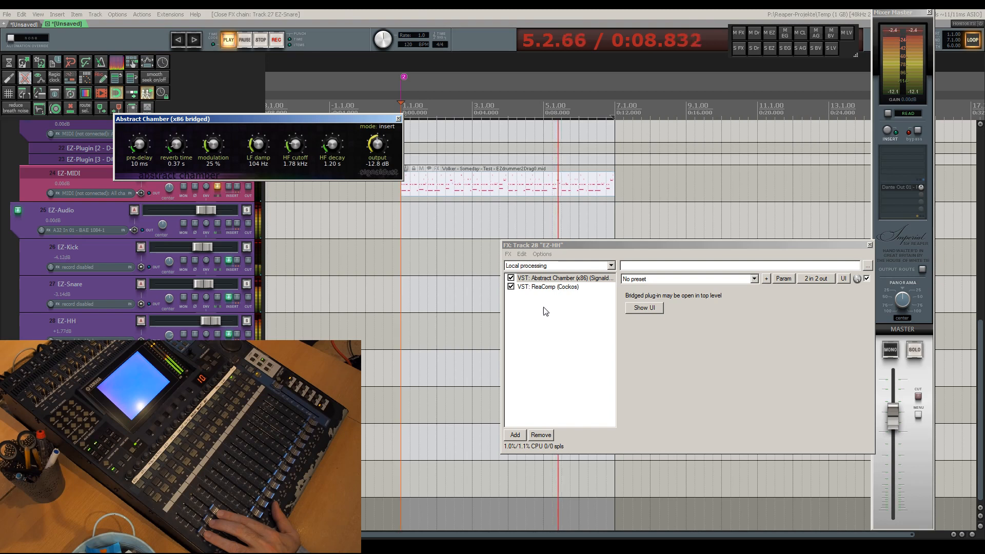
pyautogui.click(511, 279)
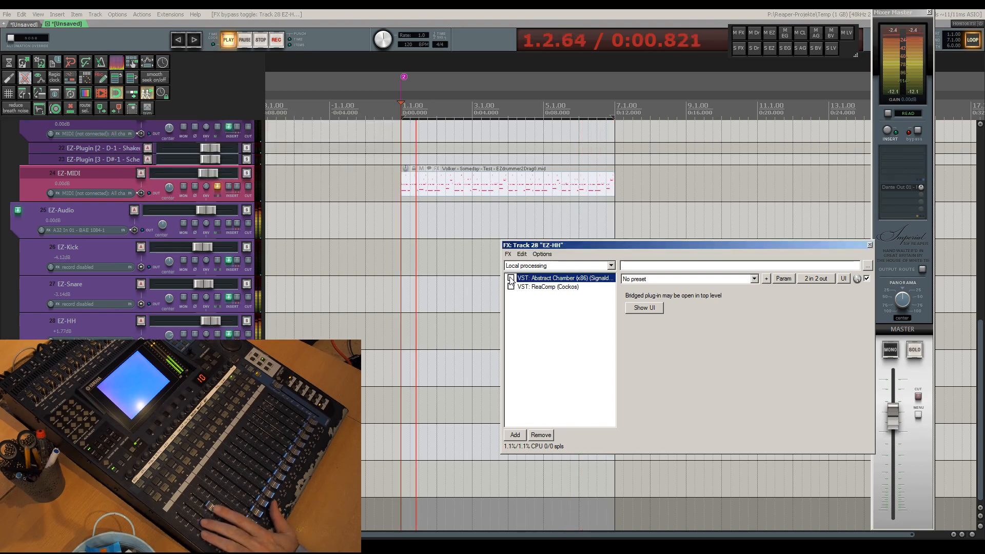
pyautogui.click(510, 278)
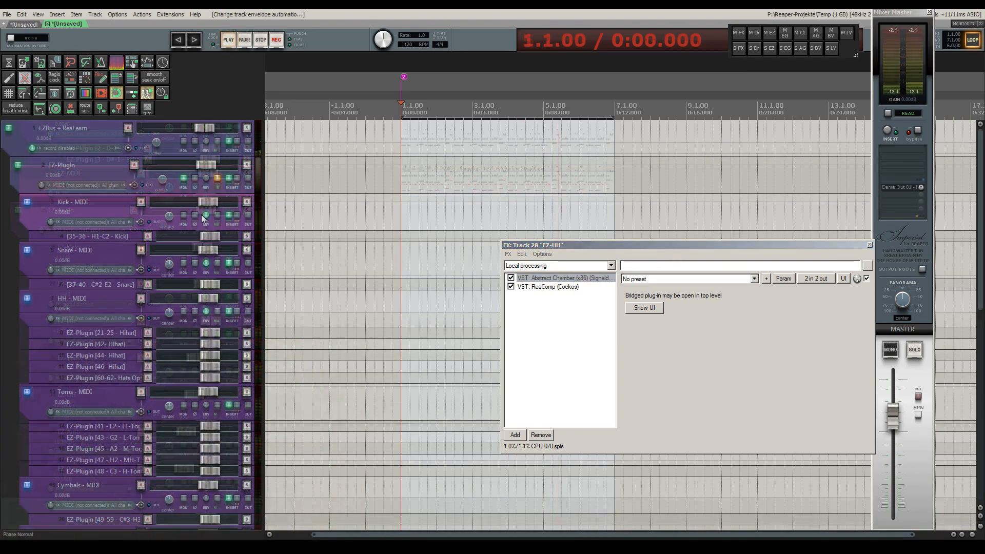
# Set the Kick - MIDI track's automation mode to Touch in its Envelopes window.
pyautogui.click(203, 215)
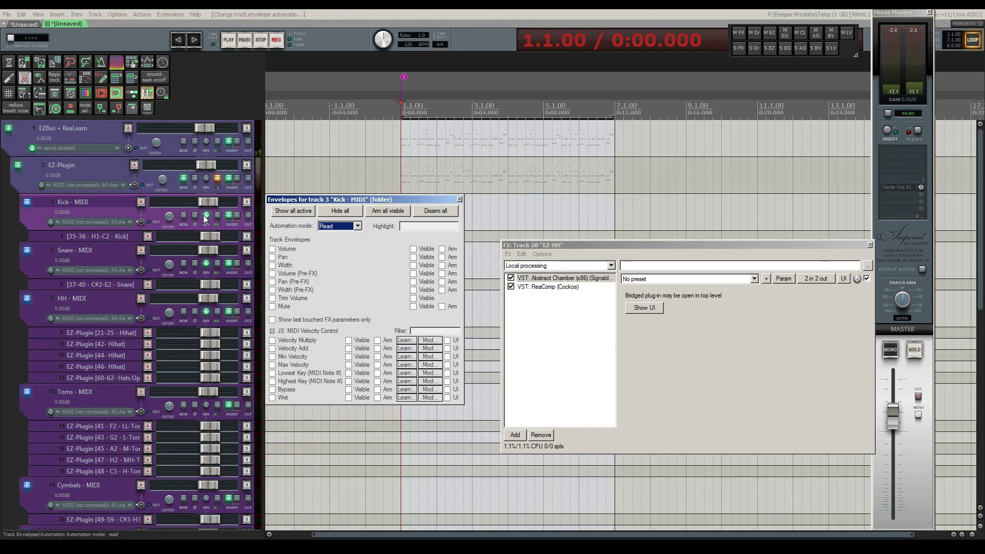
pyautogui.click(337, 226)
pyautogui.click(333, 248)
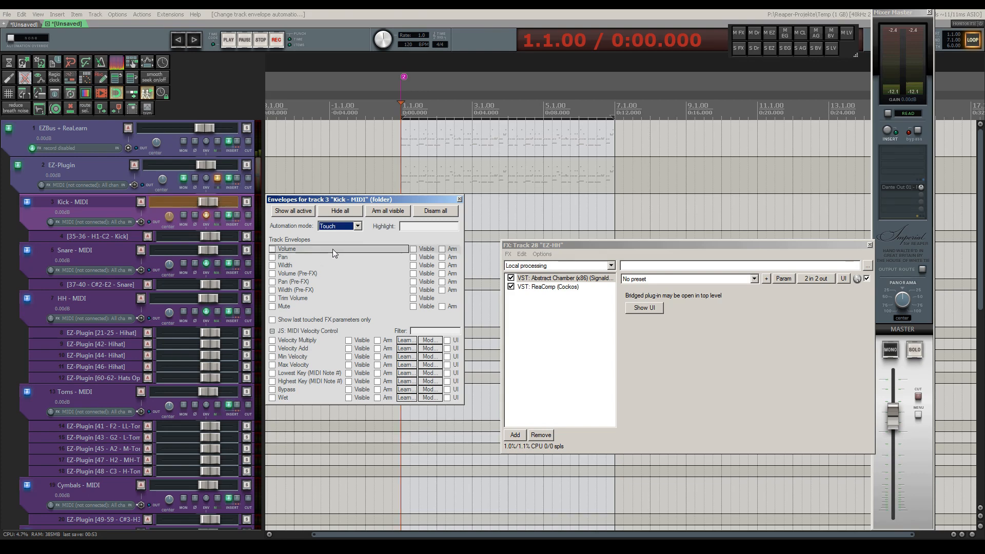
pyautogui.click(459, 199)
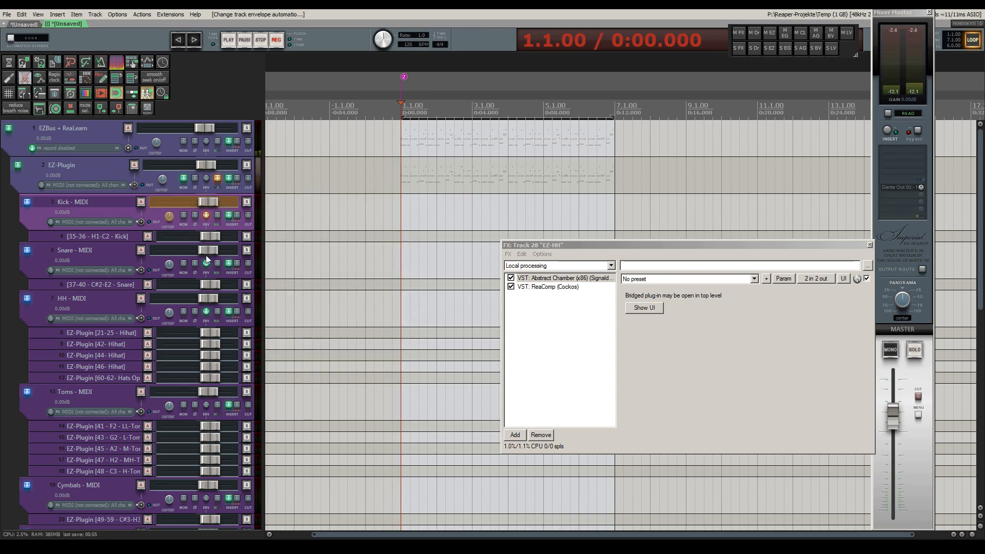
# Set the Snare - MIDI track's automation mode to Touch.
pyautogui.click(132, 255)
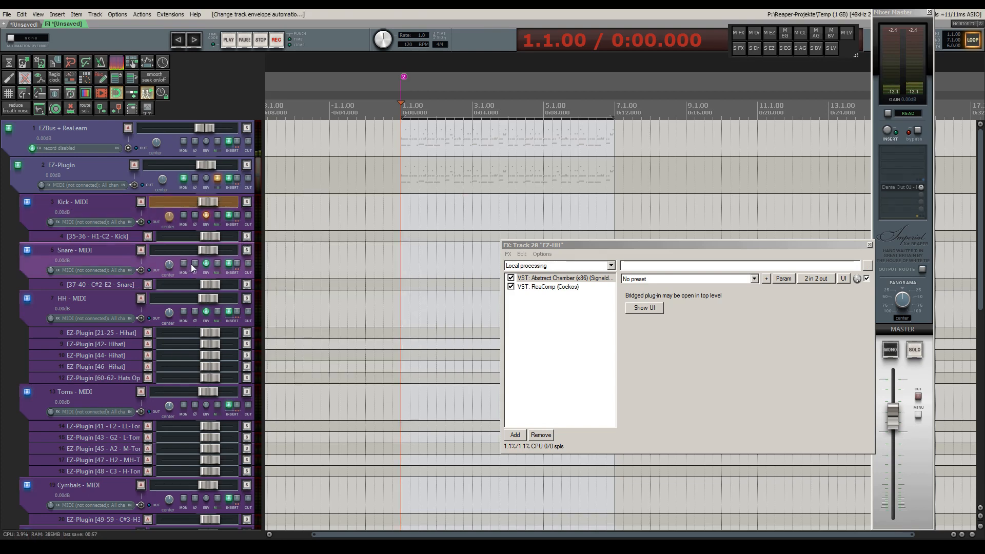
pyautogui.click(207, 263)
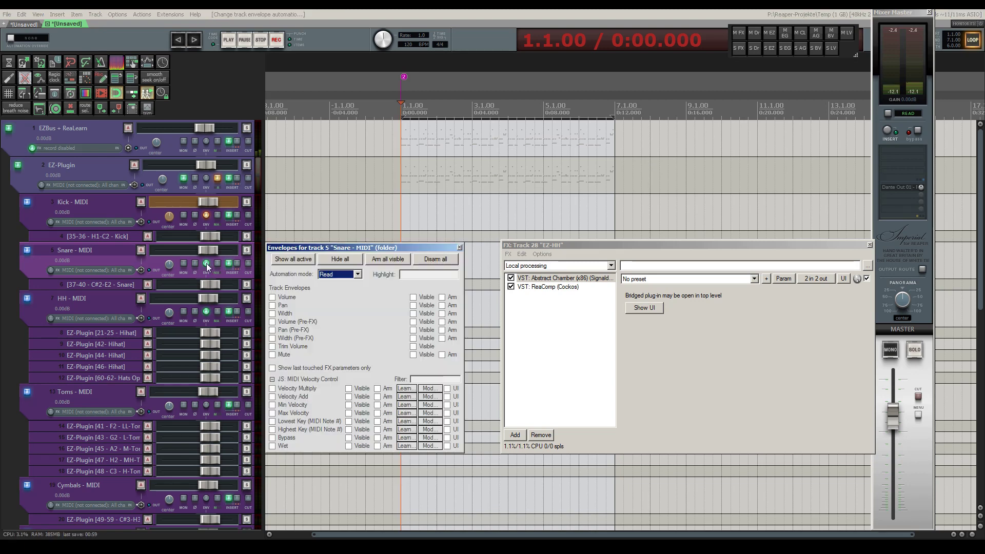
pyautogui.click(339, 274)
pyautogui.click(336, 297)
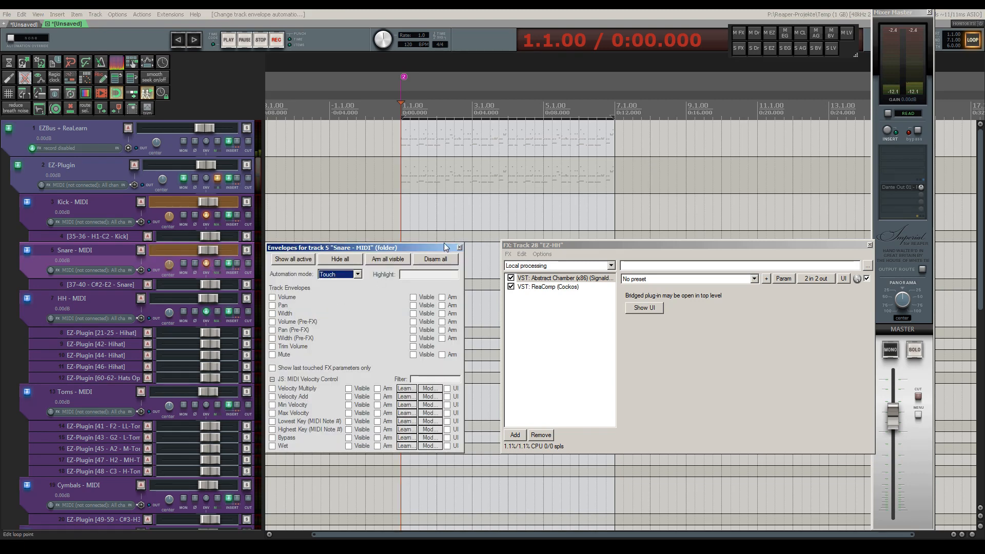
pyautogui.click(460, 248)
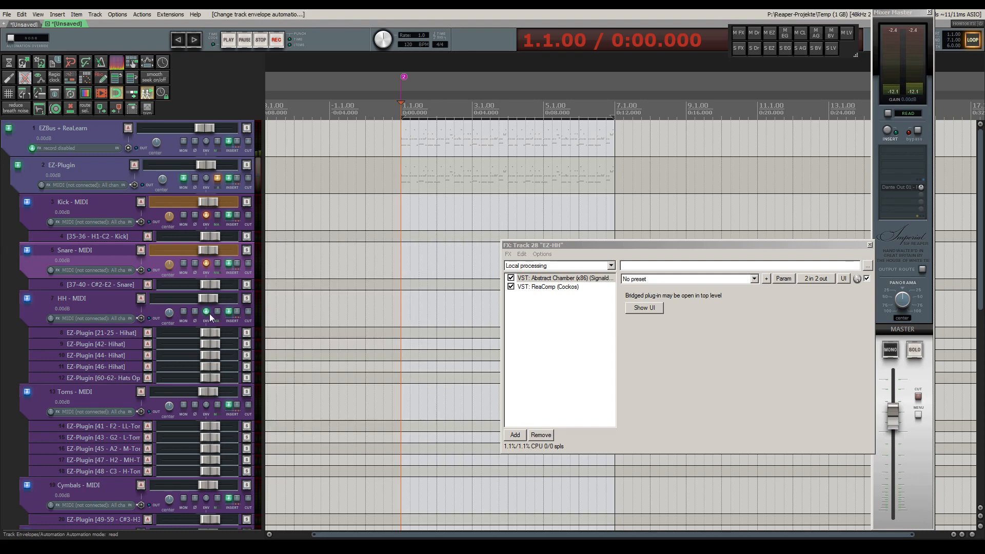
# Set the HH - MIDI track's automation mode to Touch.
pyautogui.click(210, 313)
pyautogui.click(338, 318)
pyautogui.click(335, 343)
pyautogui.press('Return')
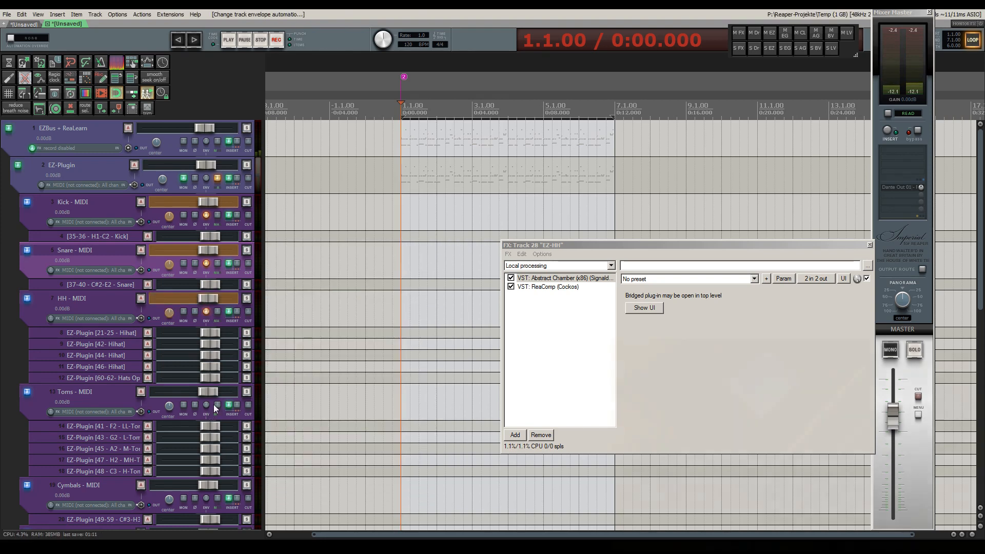
# Set the Toms - MIDI track's automation mode to Touch.
pyautogui.click(209, 404)
pyautogui.click(338, 352)
pyautogui.click(335, 378)
pyautogui.press('Return')
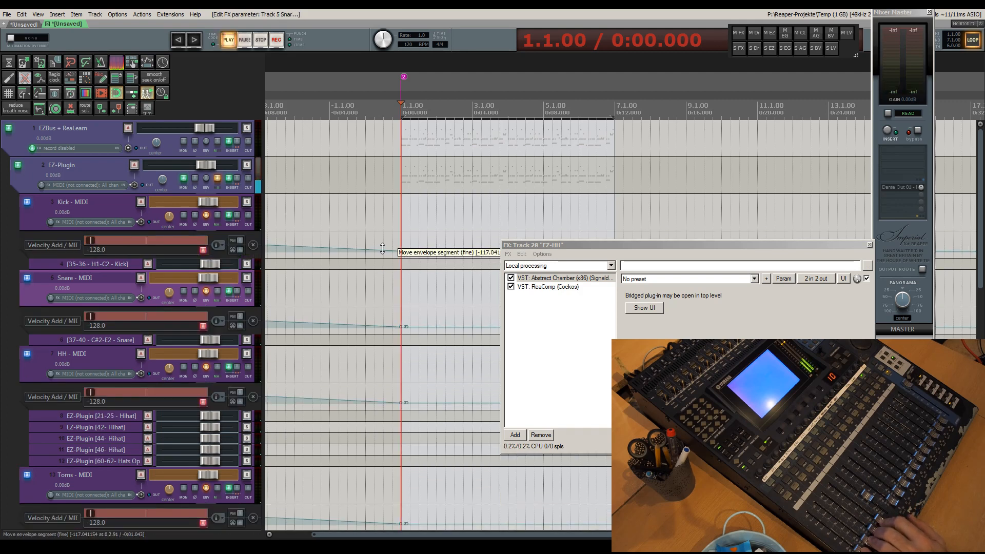
# Play the groove to write Velocity Add automation from the faders, closing the EZ-HH FX chain.
pyautogui.press('space')
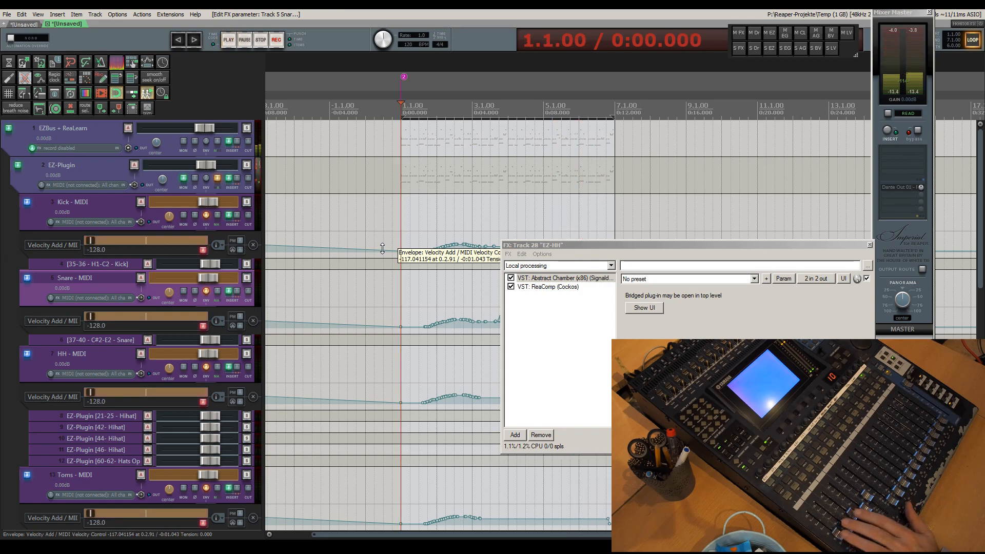
pyautogui.click(869, 246)
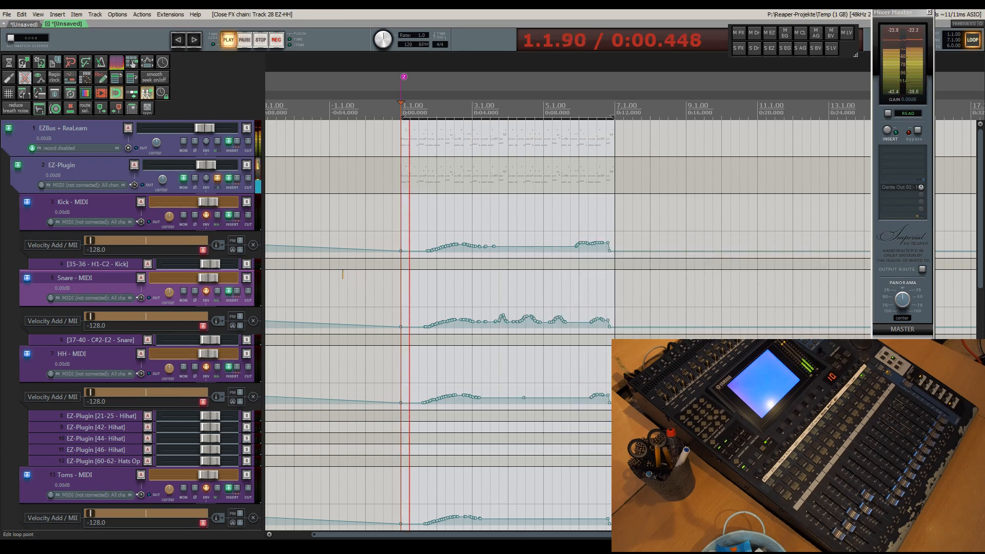
pyautogui.click(116, 205)
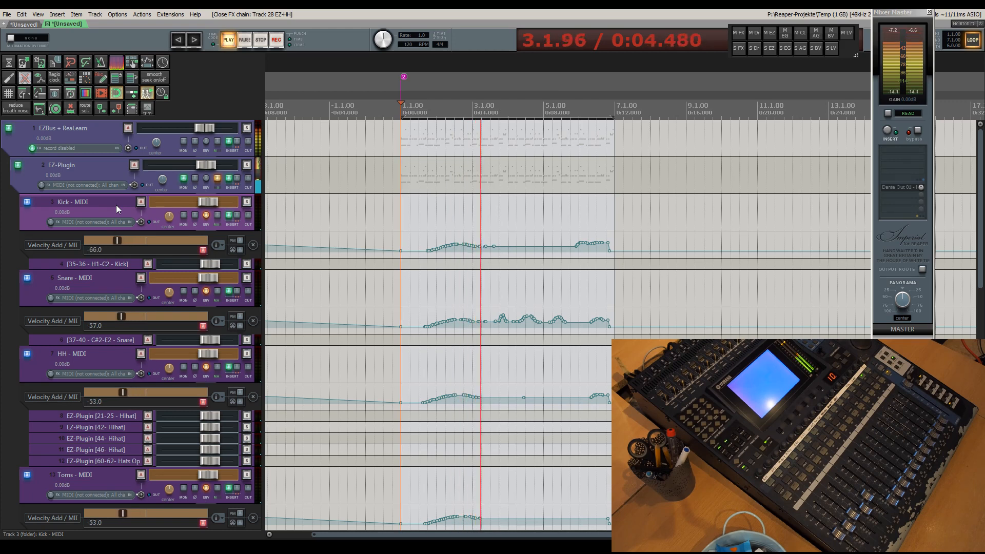
# Select the Kick, Snare, HH and Toms MIDI tracks in turn during the fader pass.
pyautogui.click(126, 242)
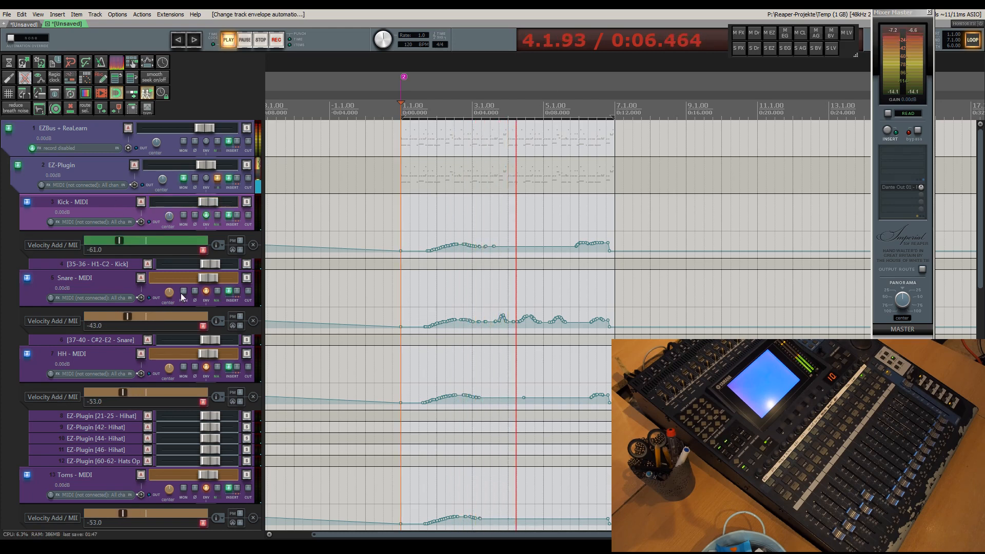
pyautogui.click(121, 287)
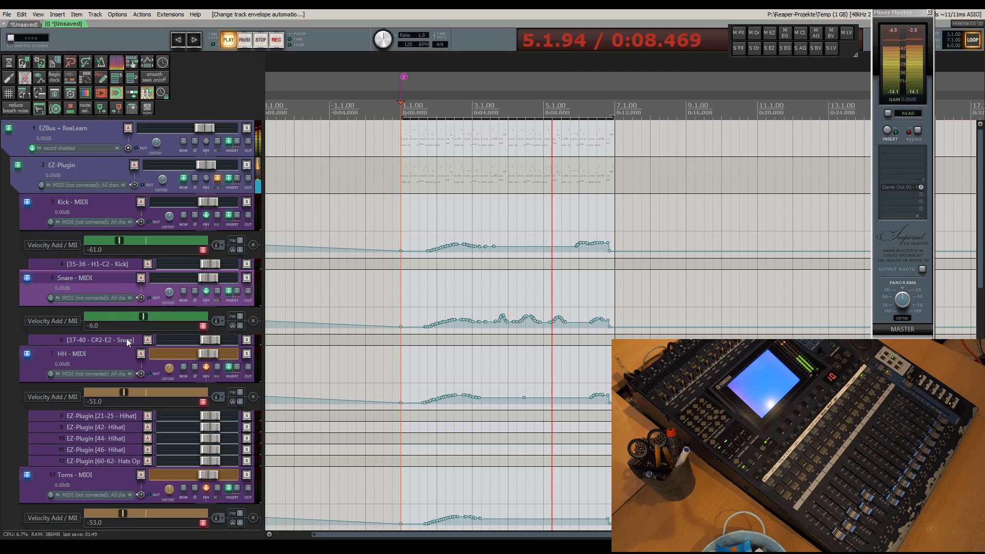
pyautogui.click(118, 358)
pyautogui.click(115, 479)
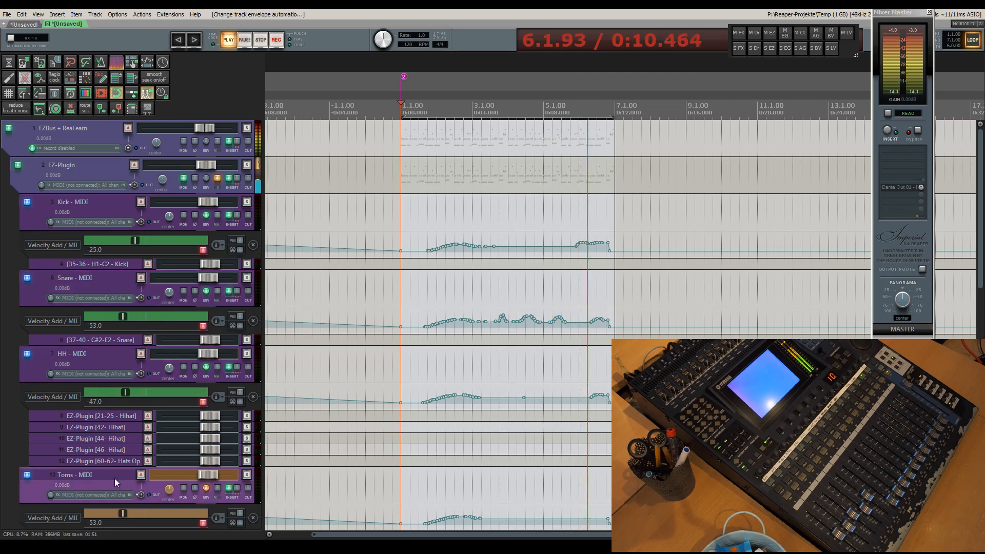
pyautogui.scroll(-2, 115, 477)
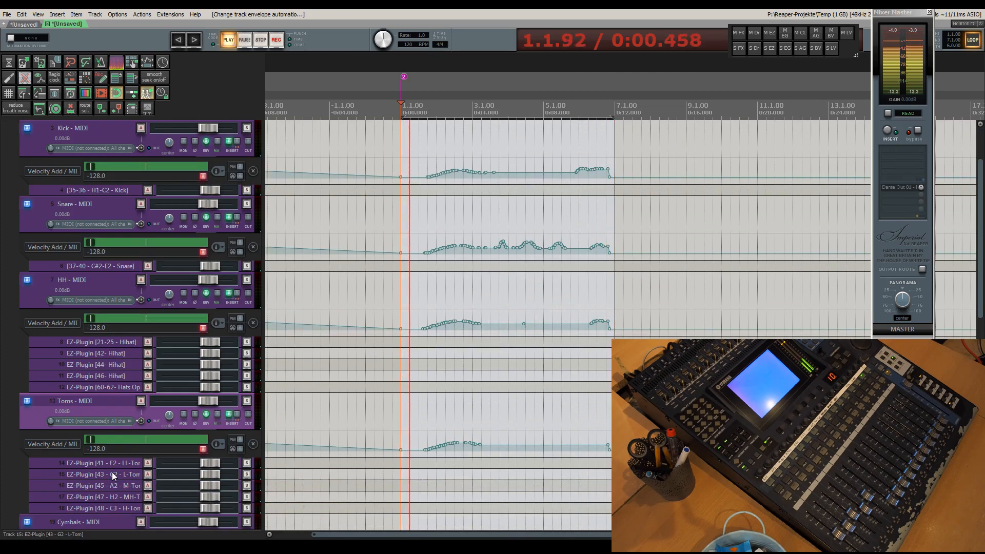